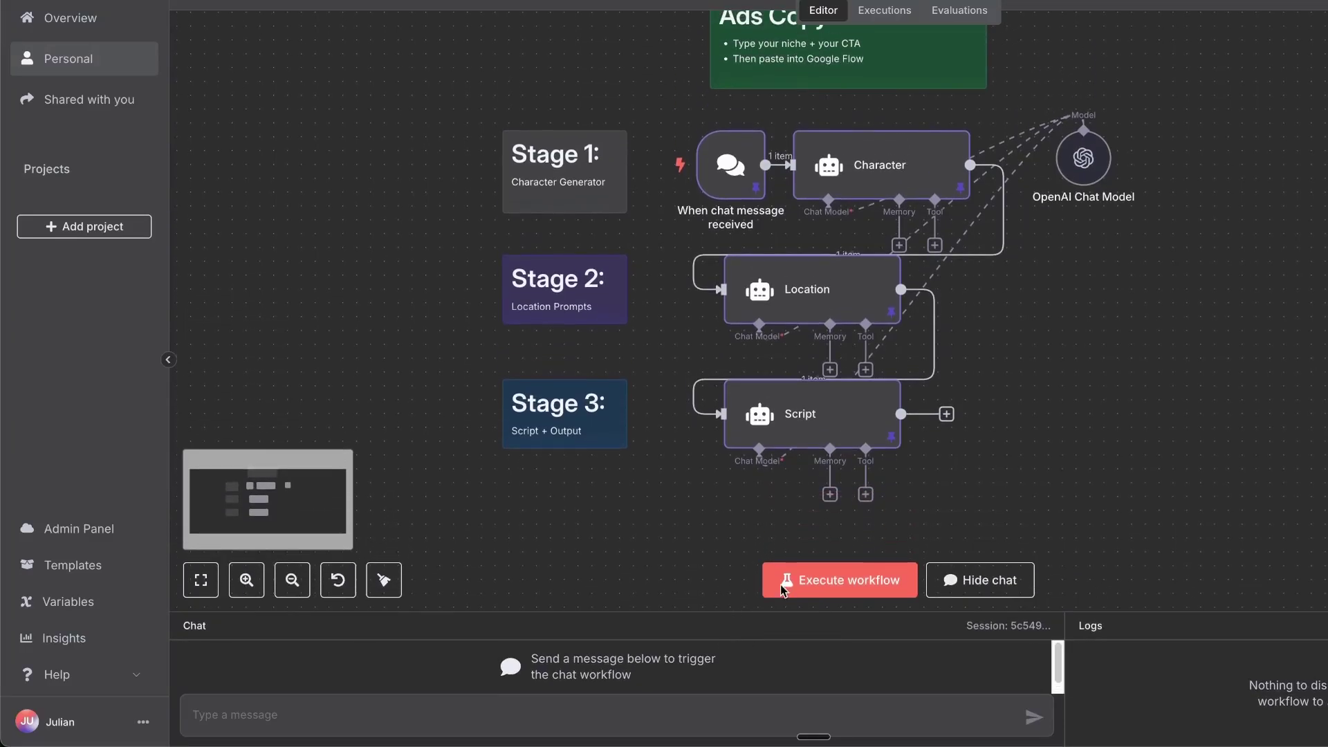
{"action": "scroll", "coordinate": [840, 416], "scroll_direction": "up", "scroll_amount": 2}
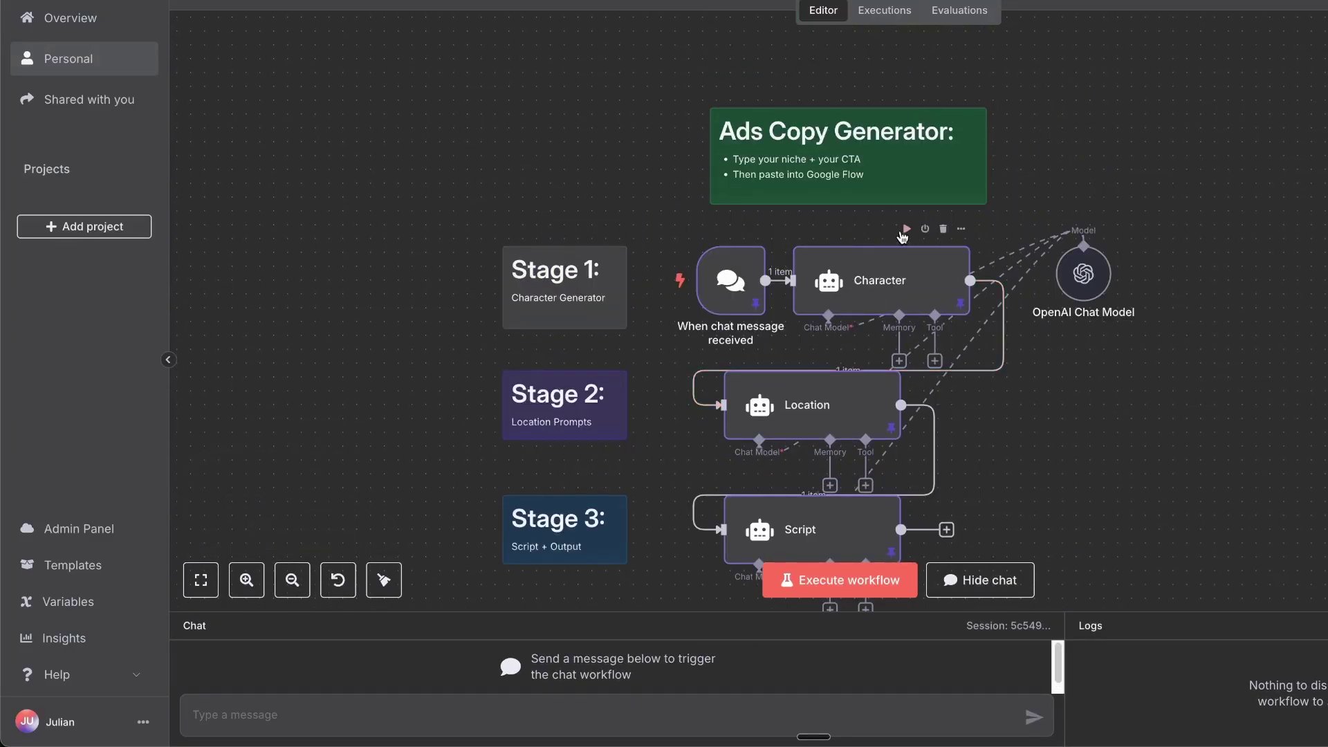
{"action": "scroll", "coordinate": [878, 259], "scroll_direction": "up", "scroll_amount": 1}
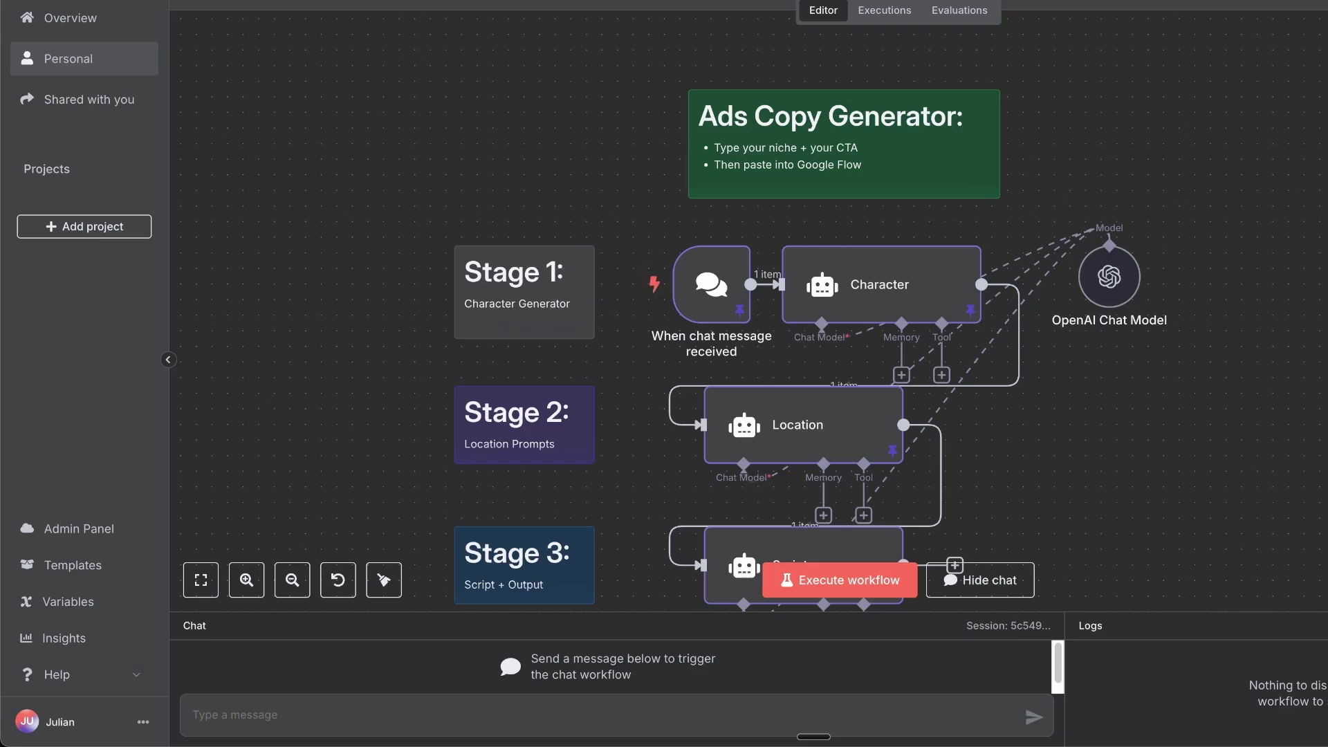
{"action": "scroll", "coordinate": [555, 143], "scroll_direction": "down", "scroll_amount": 1}
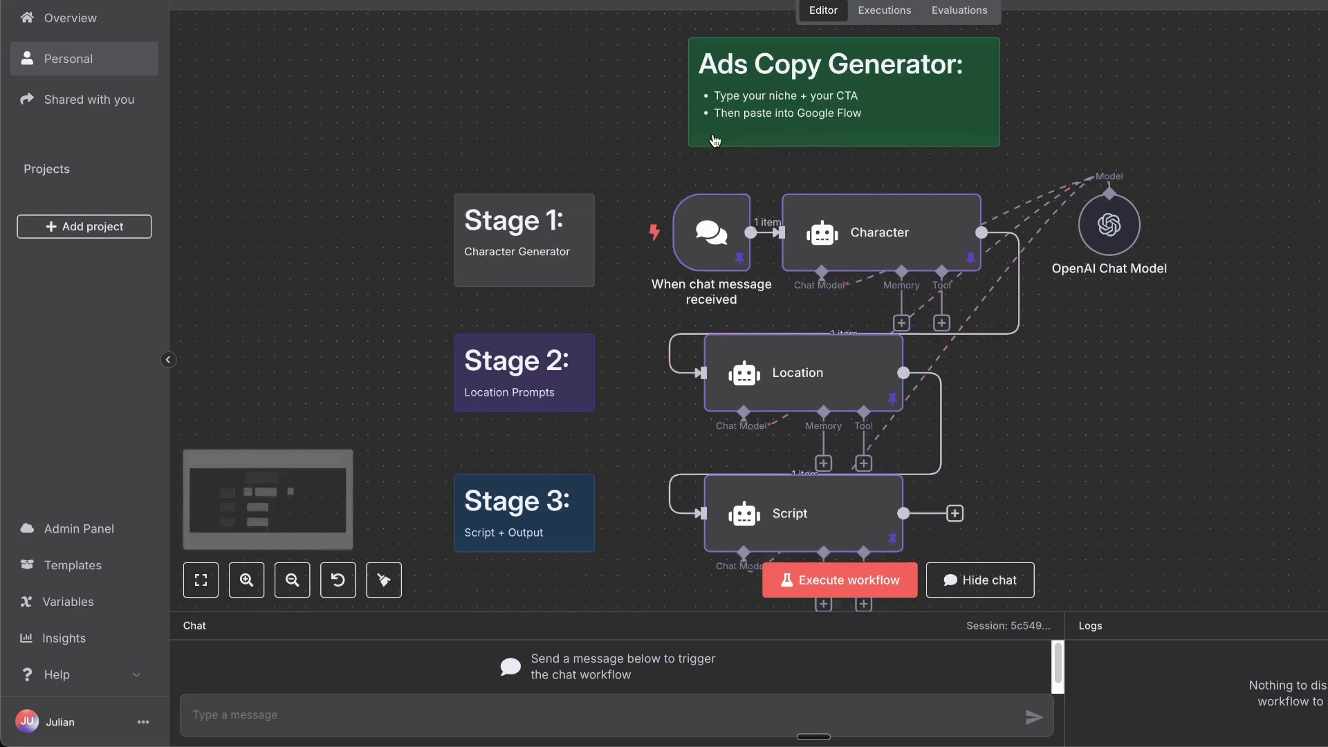
{"action": "scroll", "coordinate": [804, 273], "scroll_direction": "down", "scroll_amount": 1}
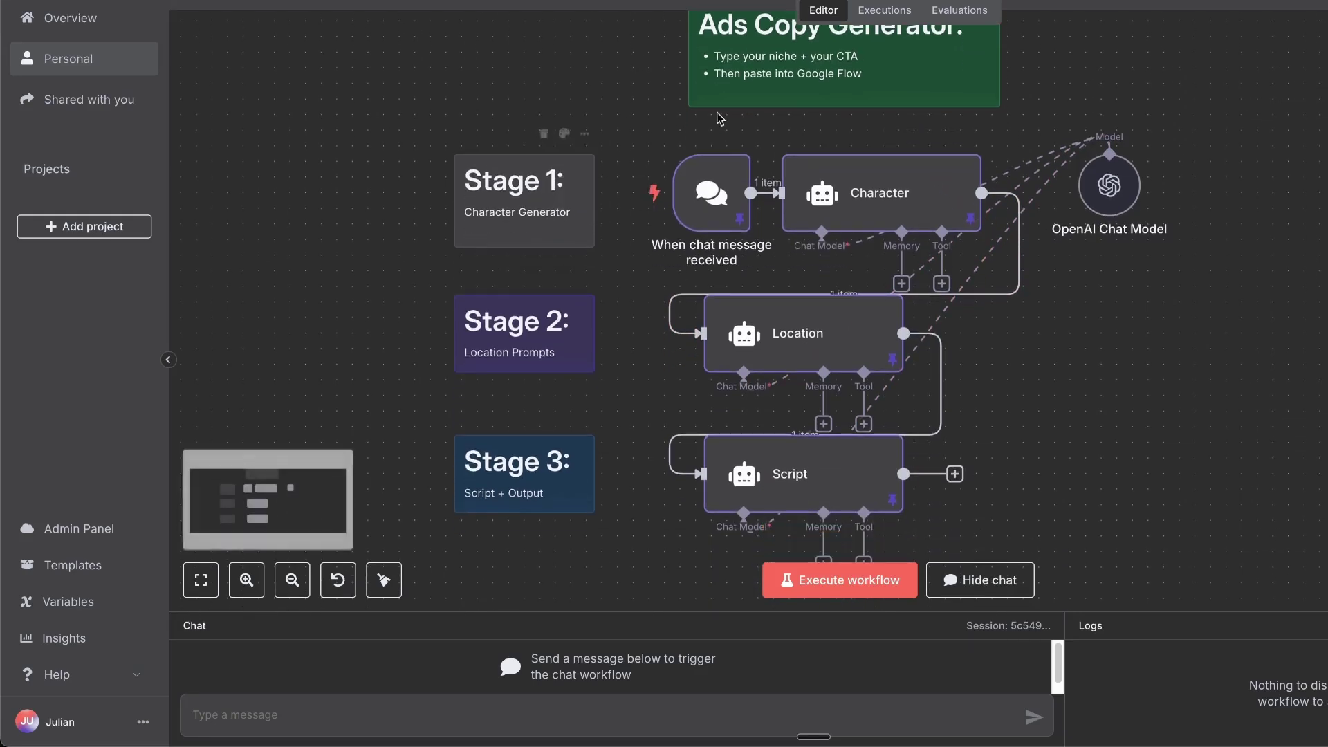
Run the workflow on 'SEO Agency - free SEO Strategy', confirm unpinning, and select the Script node
{"action": "left_click", "coordinate": [663, 703]}
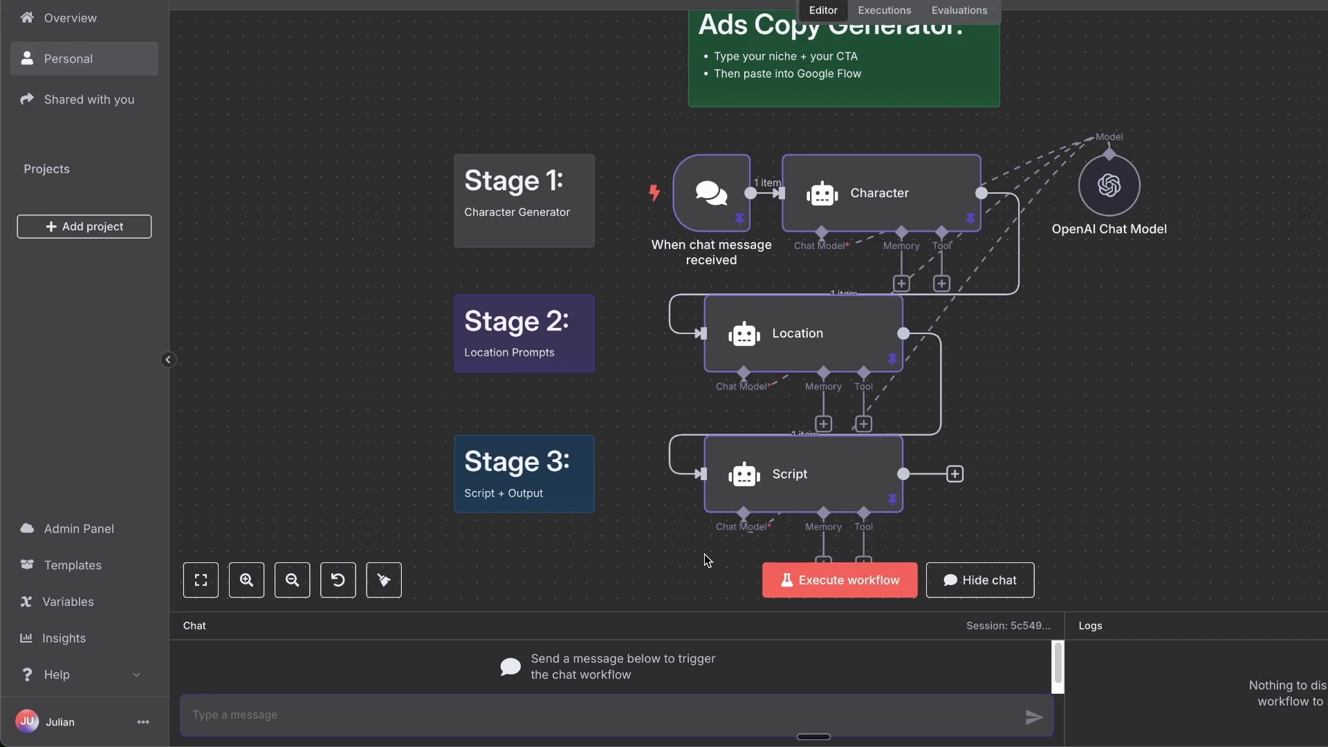
{"action": "type", "text": "SE"}
{"action": "type", "text": "- f"}
{"action": "type", "text": "trategy"}
{"action": "key", "text": "Return"}
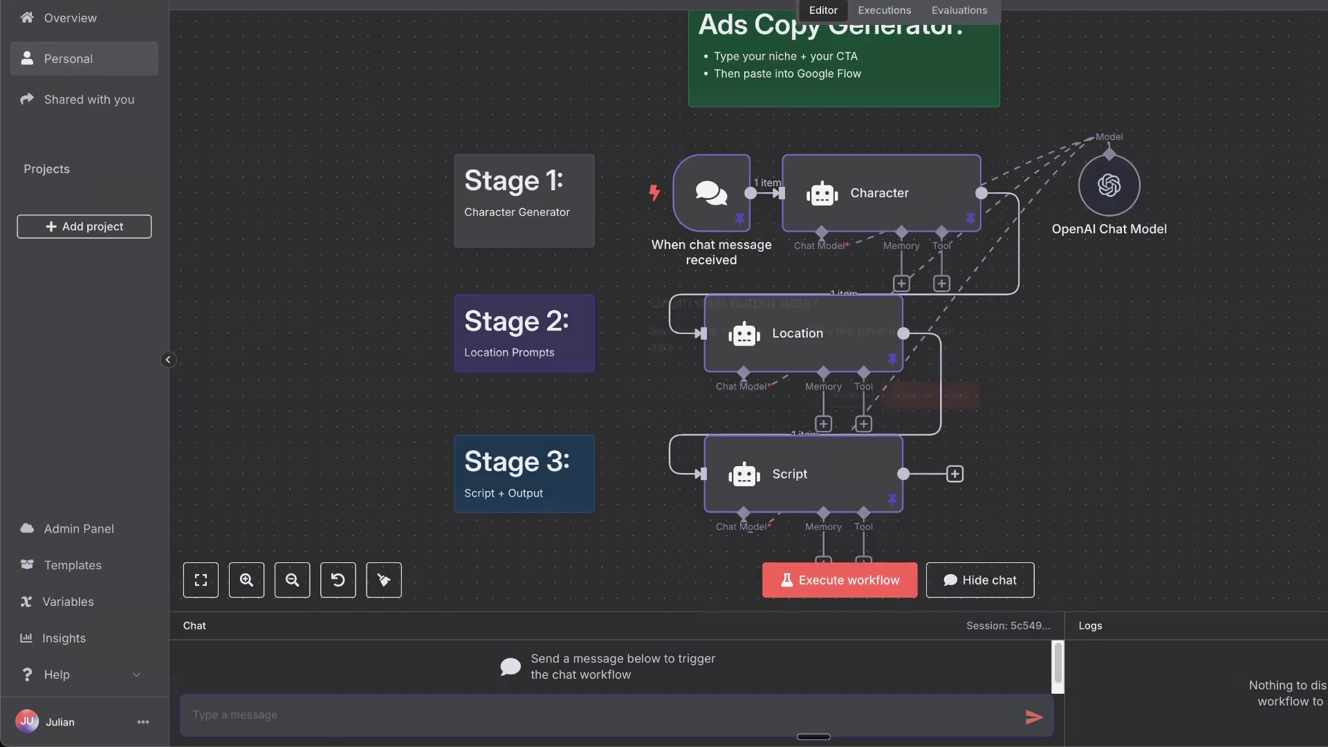
{"action": "key", "text": "Return"}
{"action": "scroll", "coordinate": [954, 499], "scroll_direction": "down", "scroll_amount": 3}
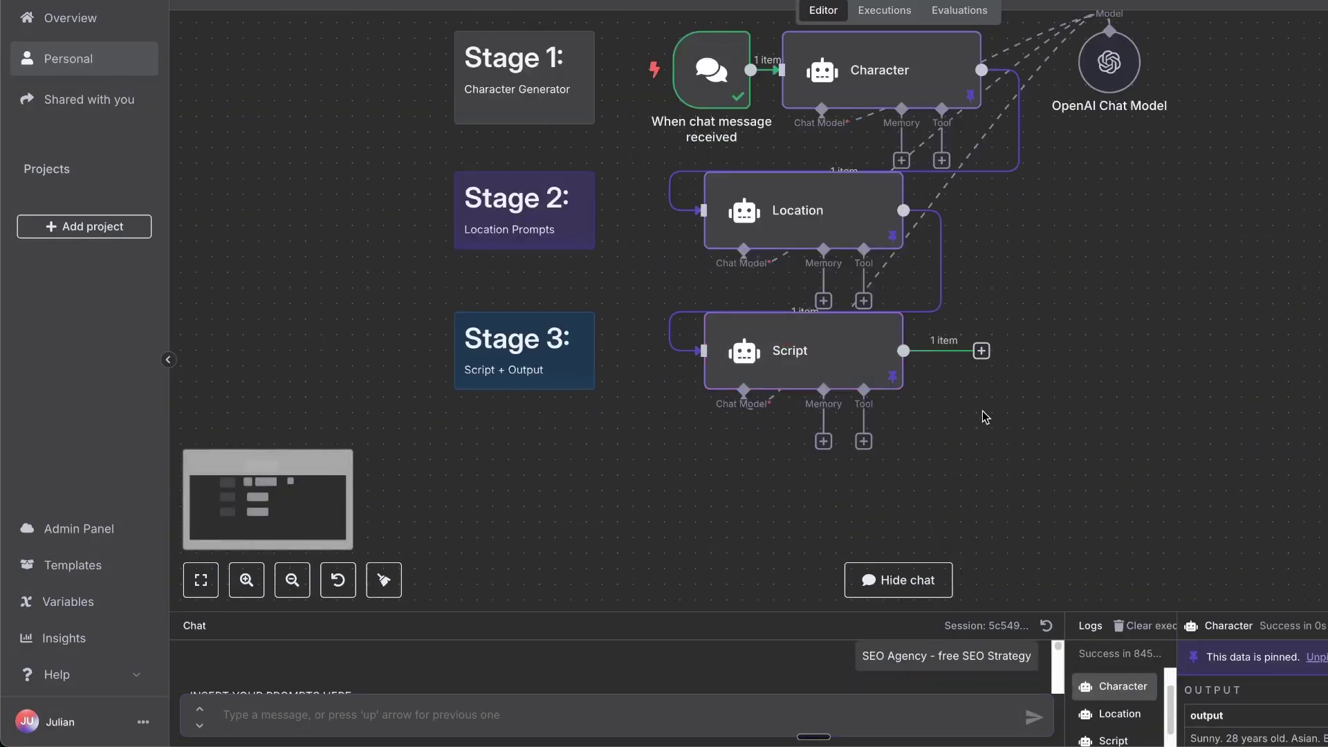
{"action": "scroll", "coordinate": [913, 363], "scroll_direction": "up", "scroll_amount": 1}
{"action": "scroll", "coordinate": [931, 166], "scroll_direction": "up", "scroll_amount": 1}
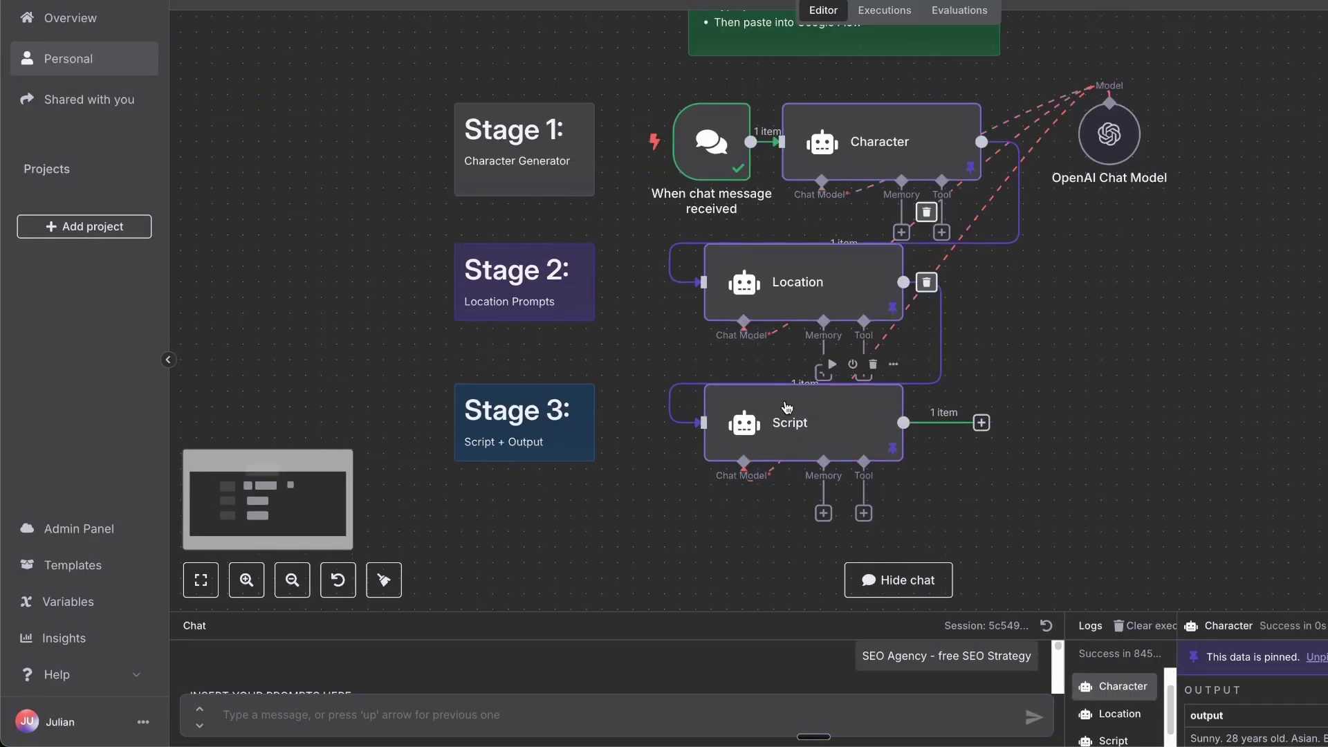
{"action": "left_click", "coordinate": [786, 422]}
Glance at the Script node, then play Scene 1, jumping to the 'click the link' line at 0:21
{"action": "double_click", "coordinate": [785, 421]}
{"action": "key", "text": "Escape"}
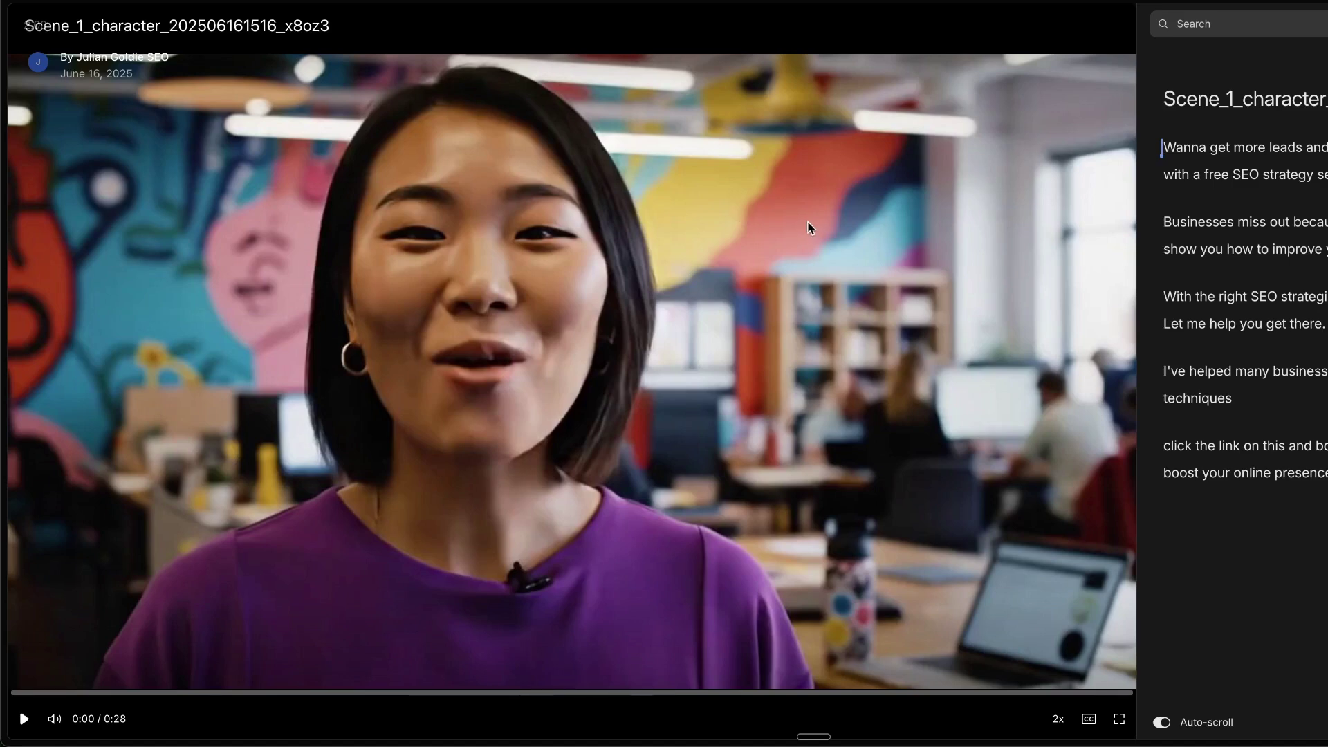
{"action": "left_click", "coordinate": [630, 236]}
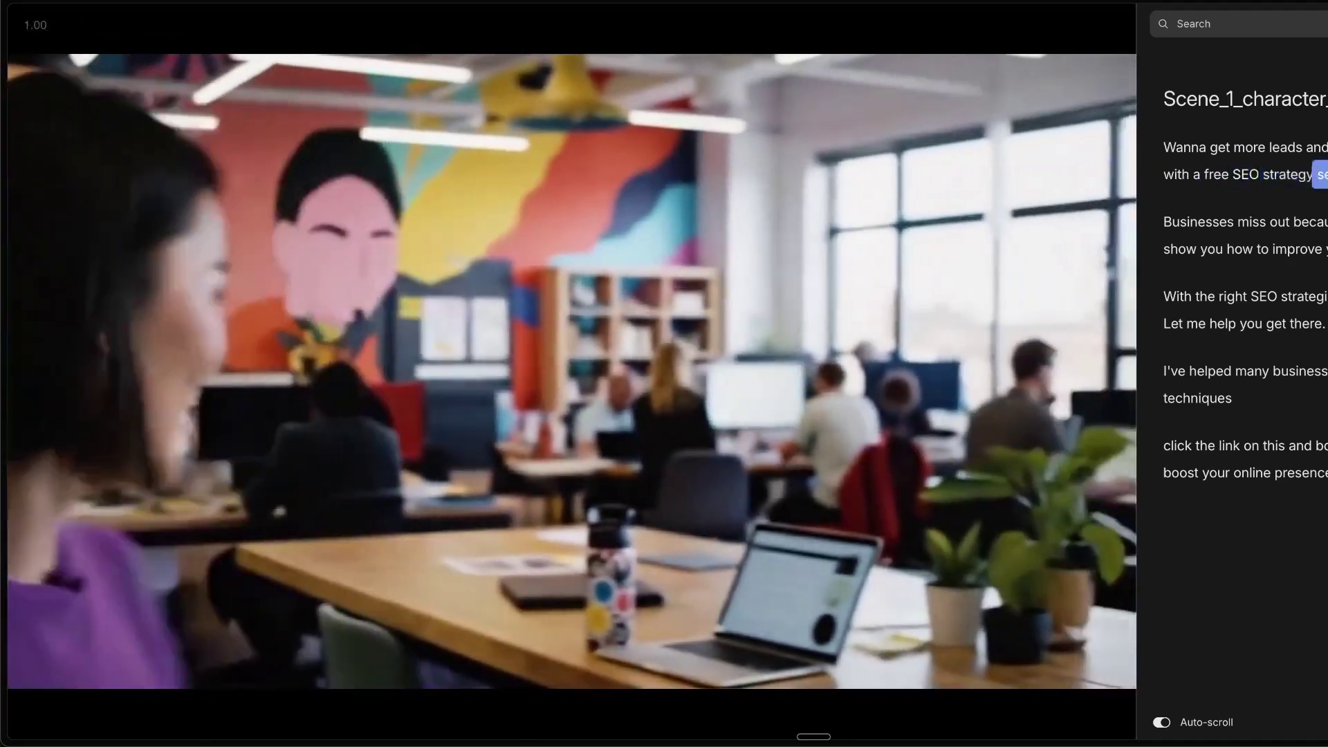
{"action": "left_click", "coordinate": [966, 467]}
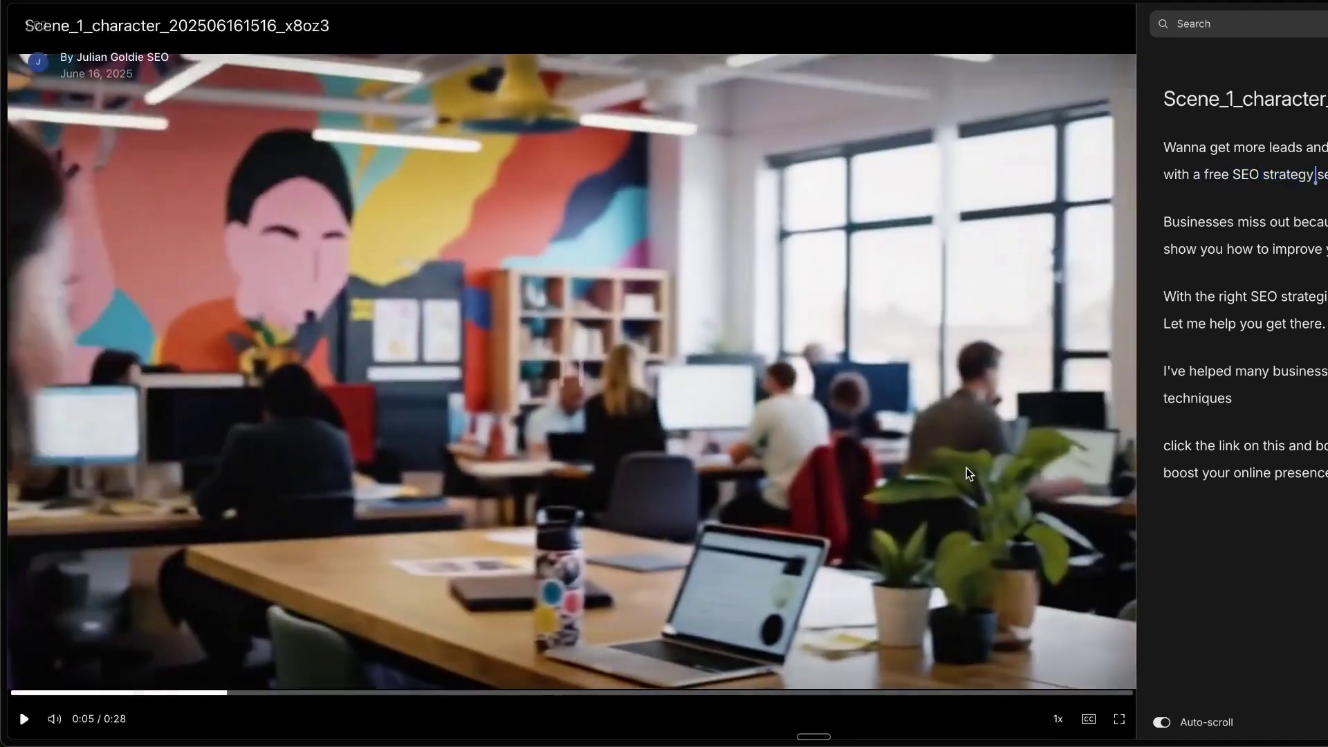
{"action": "left_click", "coordinate": [1187, 447]}
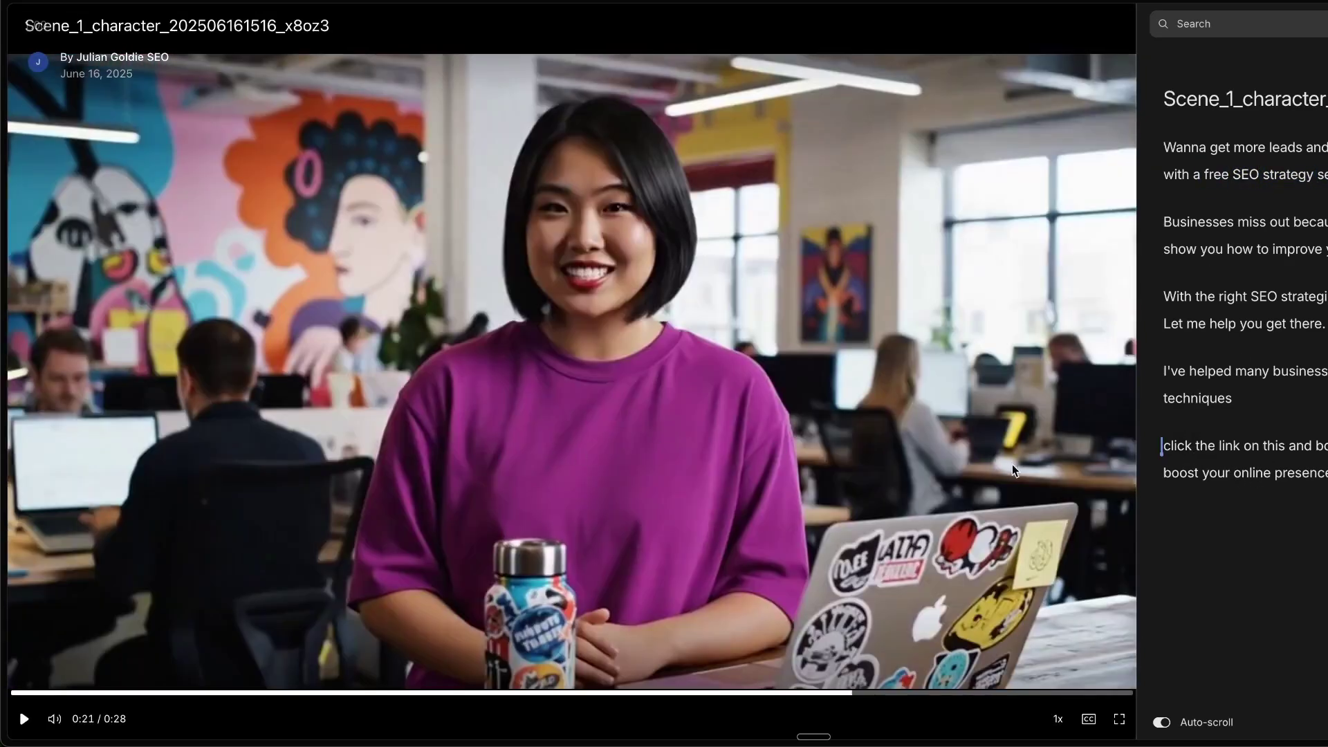
{"action": "left_click", "coordinate": [703, 359]}
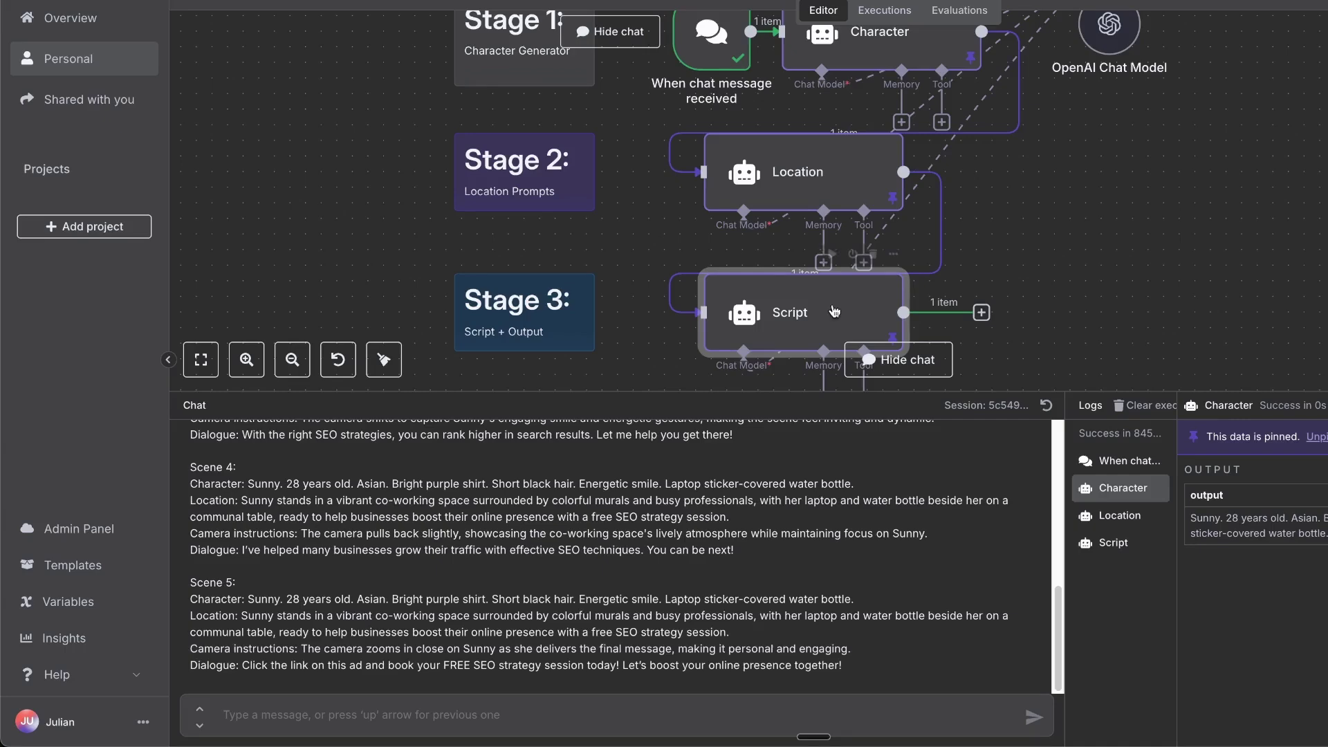
{"action": "scroll", "coordinate": [630, 191], "scroll_direction": "up", "scroll_amount": 3}
{"action": "scroll", "coordinate": [631, 192], "scroll_direction": "down", "scroll_amount": 1}
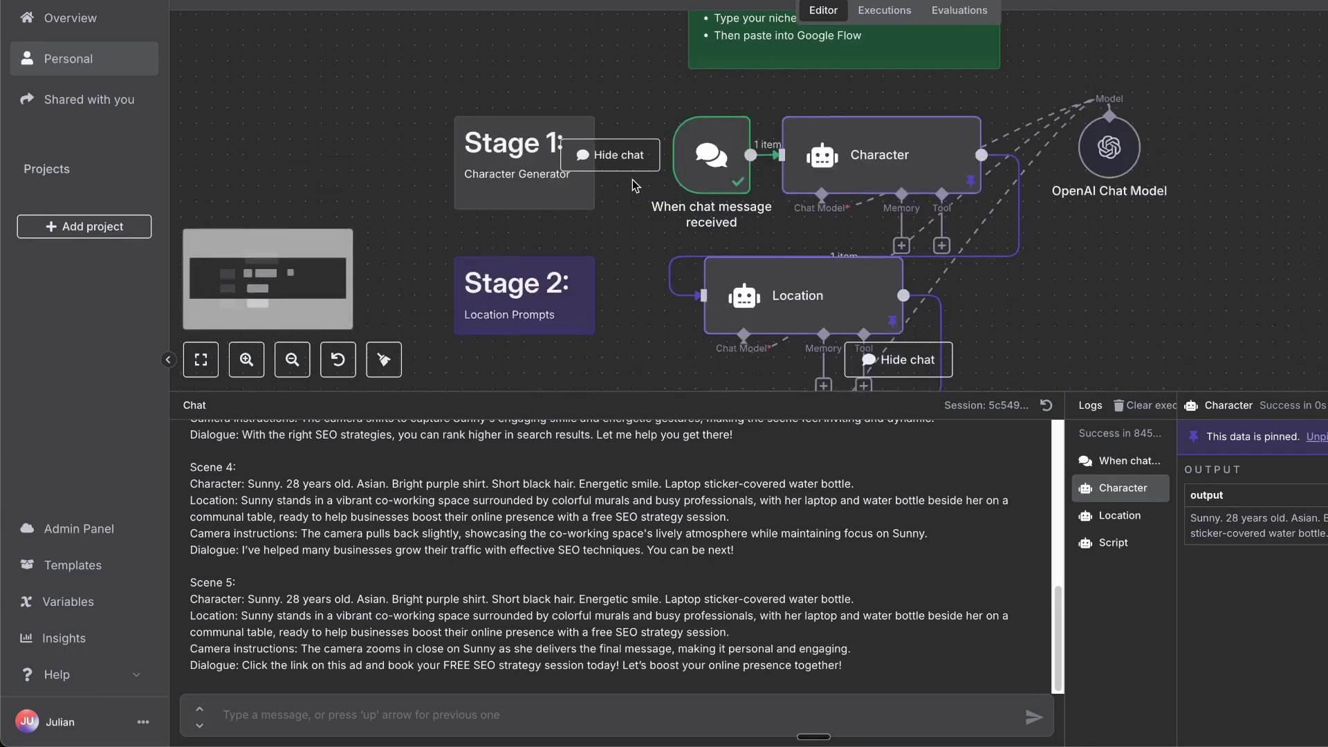
{"action": "scroll", "coordinate": [632, 191], "scroll_direction": "down", "scroll_amount": 2}
Drag the chat divider down so all three workflow stages fit on the canvas
{"action": "left_click_drag", "start_coordinate": [719, 395], "coordinate": [676, 631]}
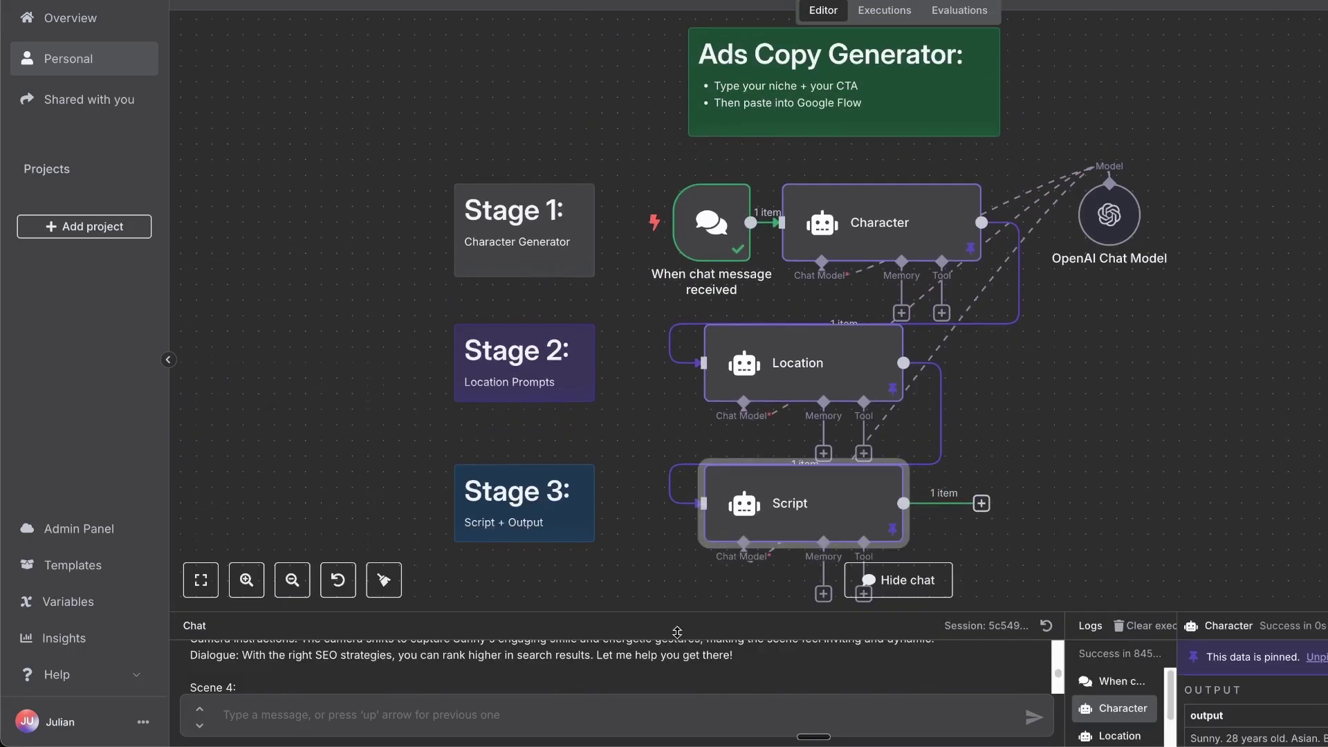
{"action": "scroll", "coordinate": [726, 341], "scroll_direction": "down", "scroll_amount": 2}
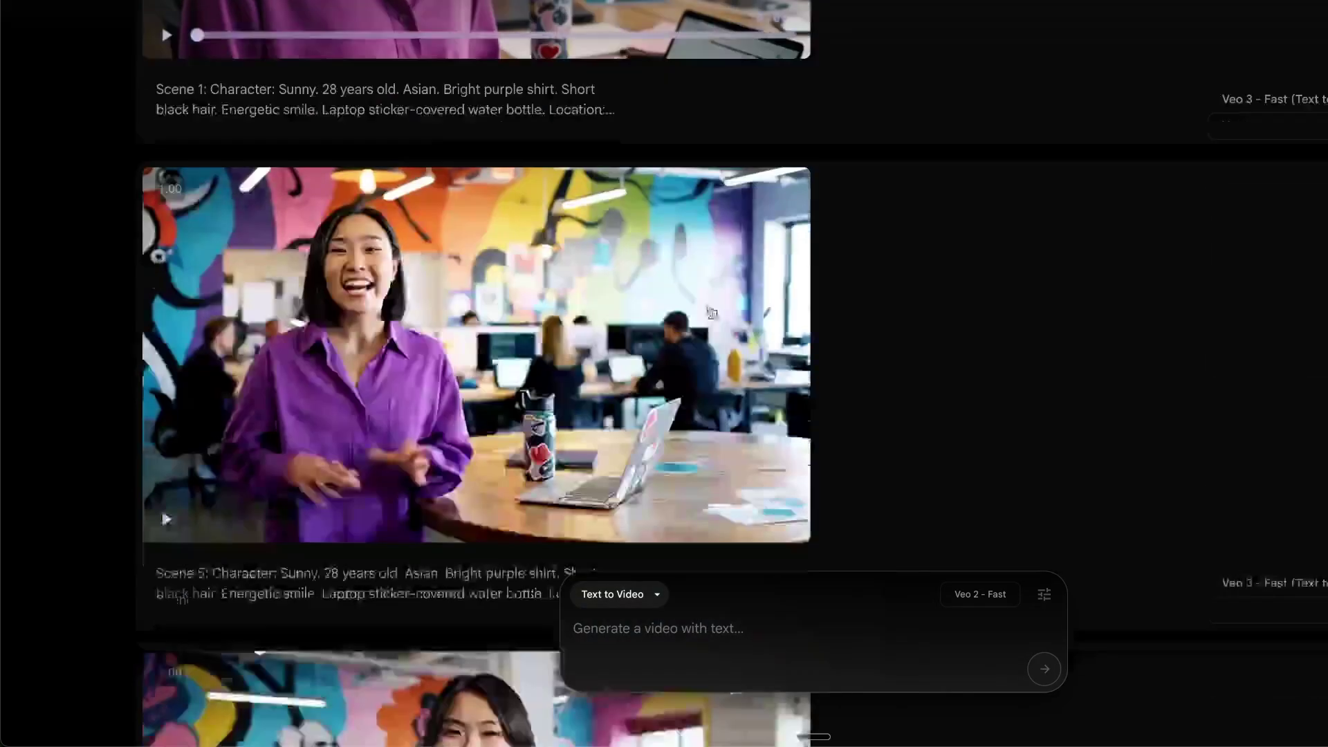
{"action": "scroll", "coordinate": [712, 312], "scroll_direction": "down", "scroll_amount": 5}
{"action": "scroll", "coordinate": [716, 315], "scroll_direction": "down", "scroll_amount": 5}
{"action": "scroll", "coordinate": [727, 320], "scroll_direction": "down", "scroll_amount": 5}
{"action": "scroll", "coordinate": [737, 324], "scroll_direction": "down", "scroll_amount": 5}
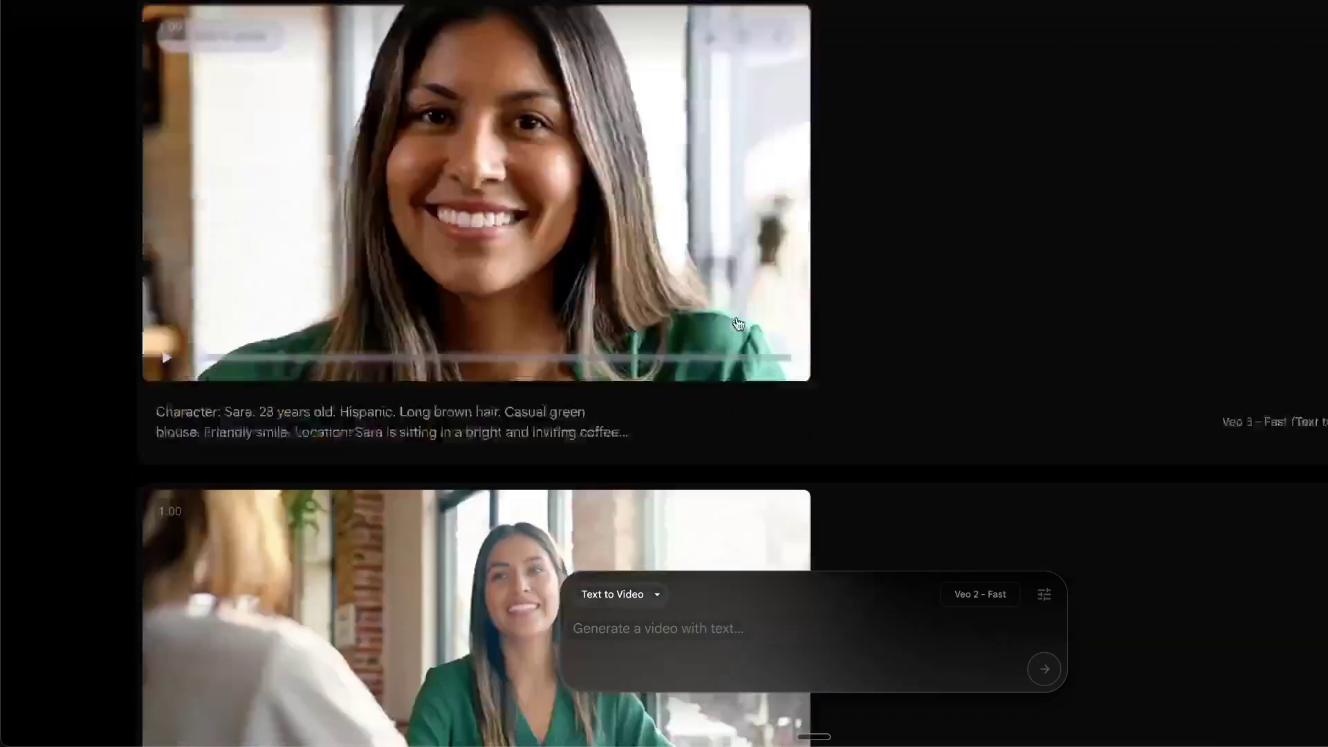
{"action": "scroll", "coordinate": [738, 324], "scroll_direction": "down", "scroll_amount": 5}
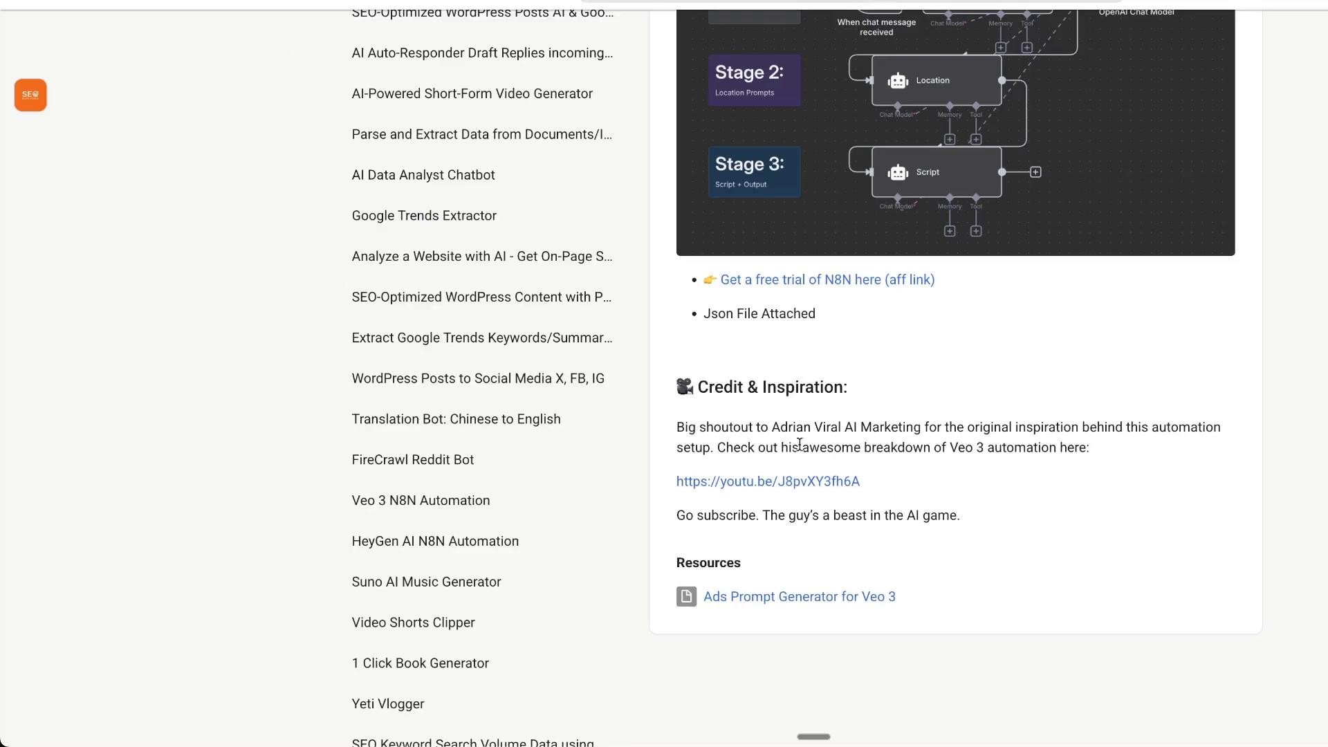
{"action": "left_click_drag", "start_coordinate": [772, 425], "coordinate": [917, 426]}
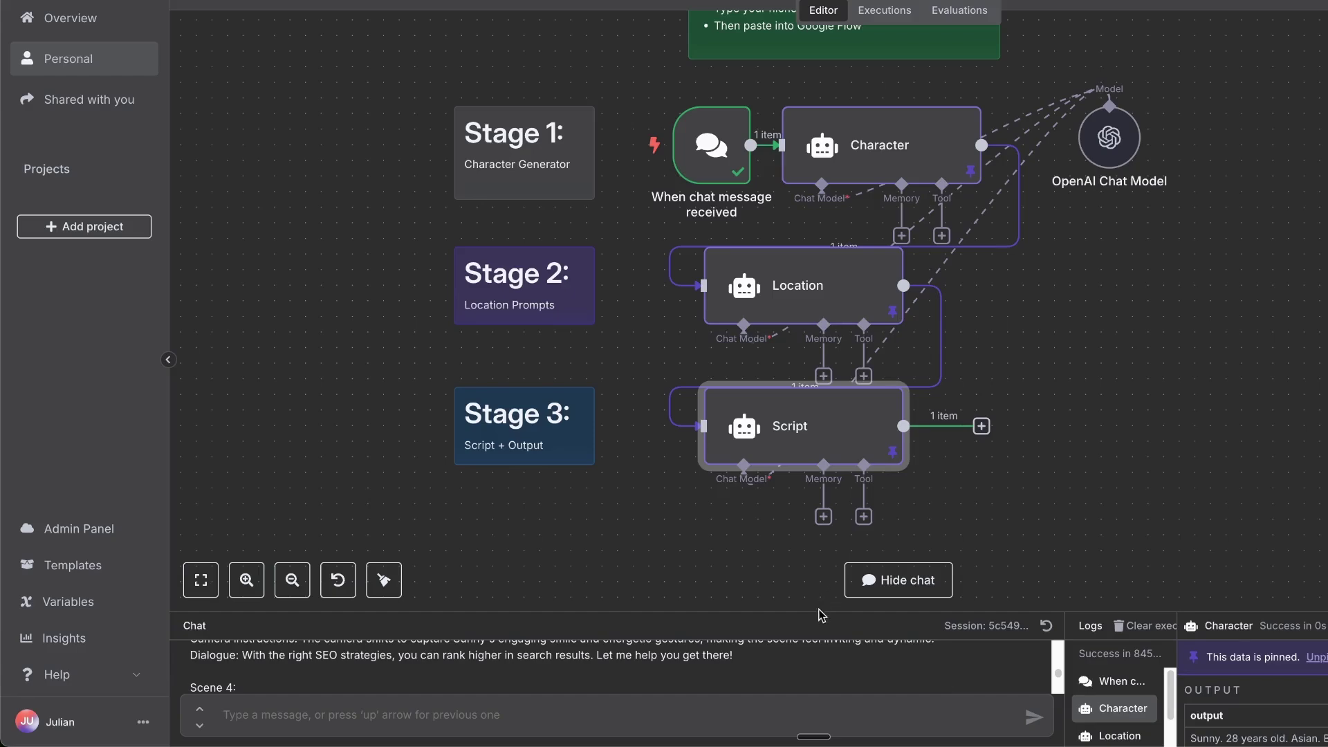
Enlarge the chat and highlight the sent 'SEO Agency' message and the Scene 1–2 text
{"action": "left_click_drag", "start_coordinate": [819, 613], "coordinate": [819, 311]}
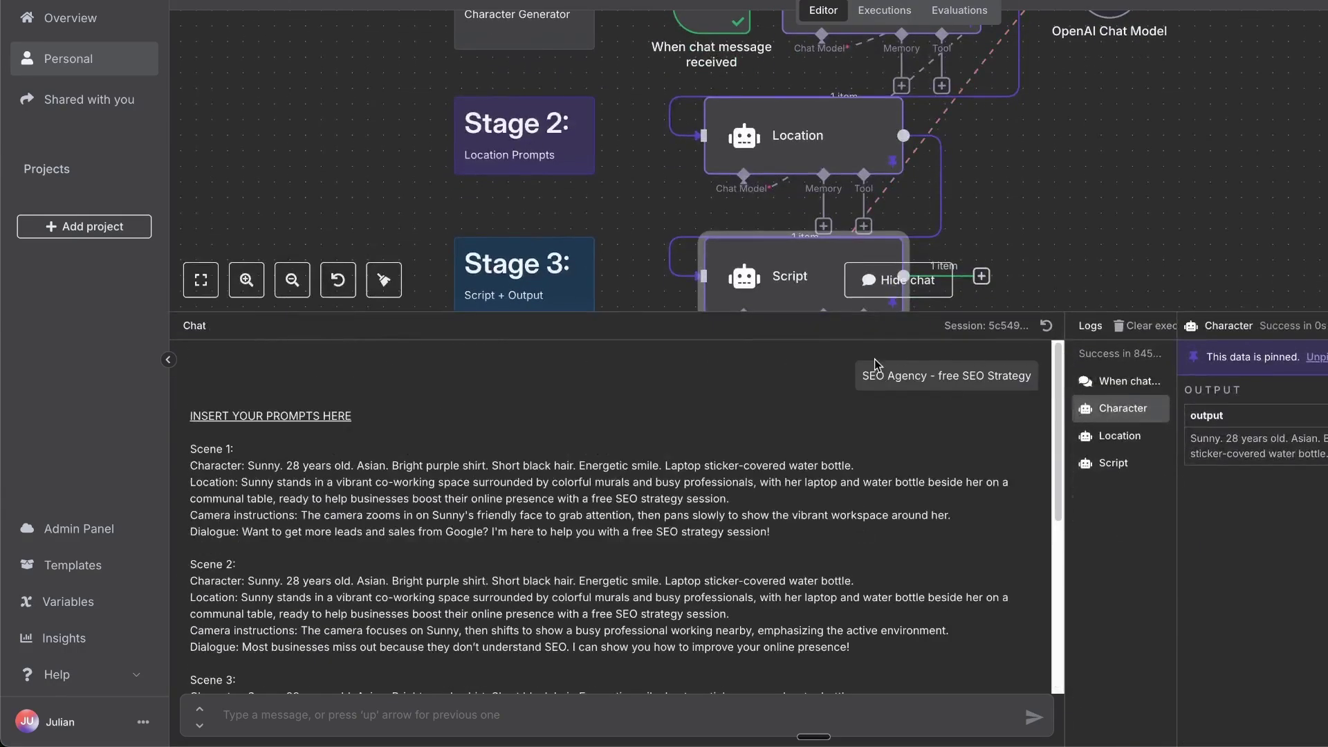
{"action": "left_click_drag", "start_coordinate": [863, 375], "coordinate": [1032, 376]}
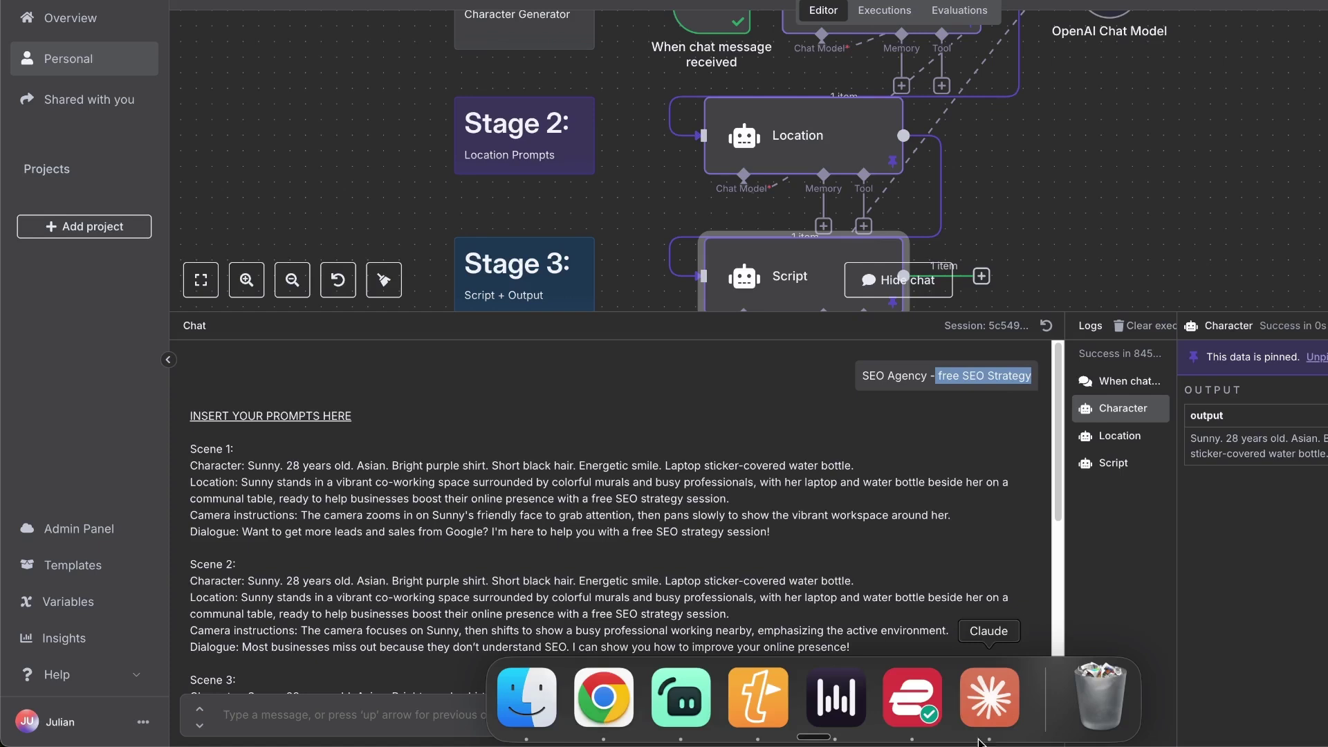
{"action": "left_click", "coordinate": [865, 372]}
{"action": "left_click_drag", "start_coordinate": [865, 375], "coordinate": [1031, 376]}
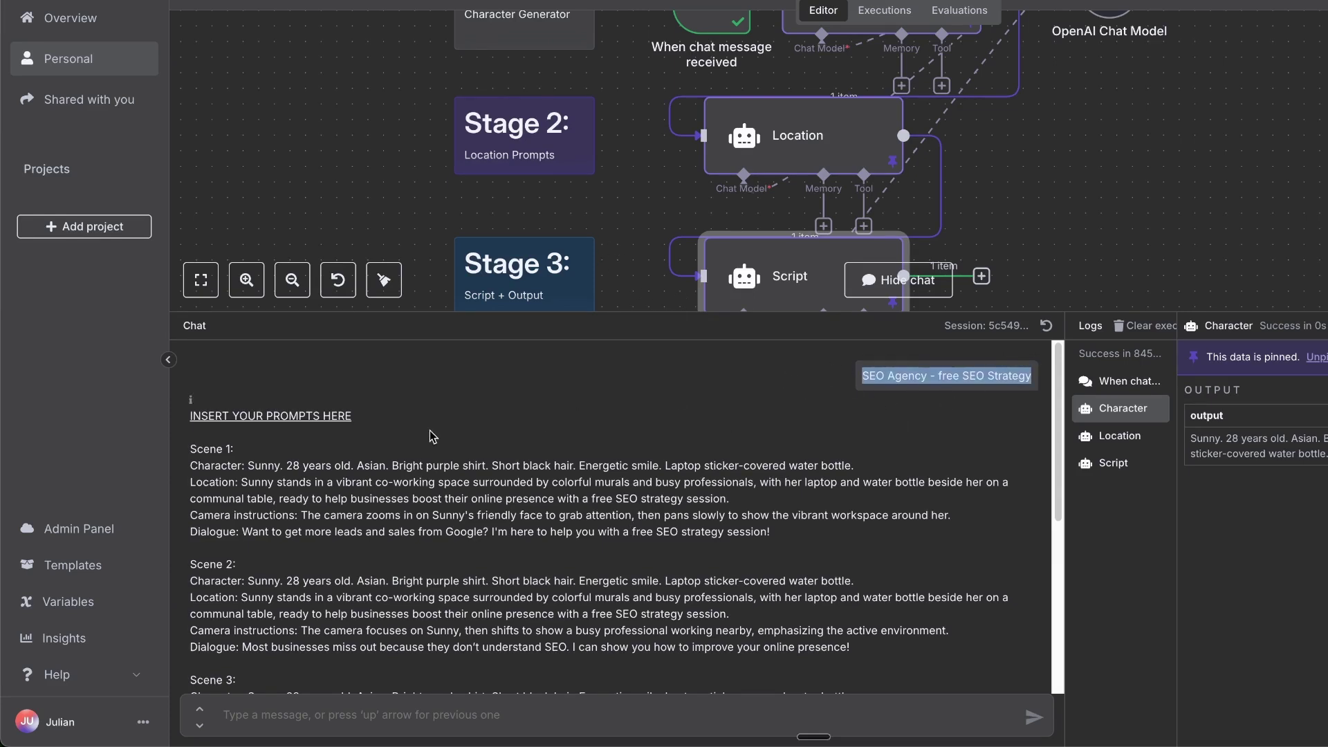
{"action": "scroll", "coordinate": [430, 435], "scroll_direction": "down", "scroll_amount": 2}
{"action": "left_click_drag", "start_coordinate": [181, 361], "coordinate": [567, 534]}
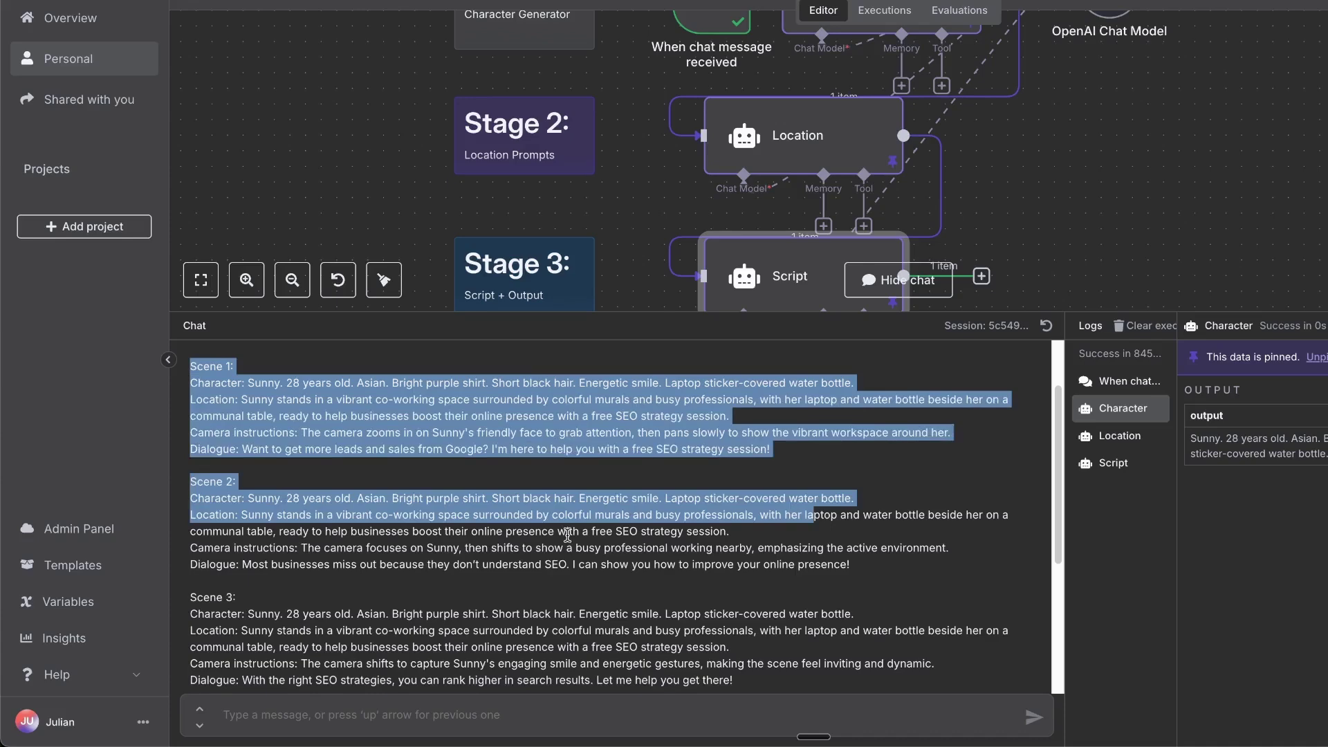
{"action": "left_click", "coordinate": [568, 534]}
{"action": "scroll", "coordinate": [567, 533], "scroll_direction": "down", "scroll_amount": 3}
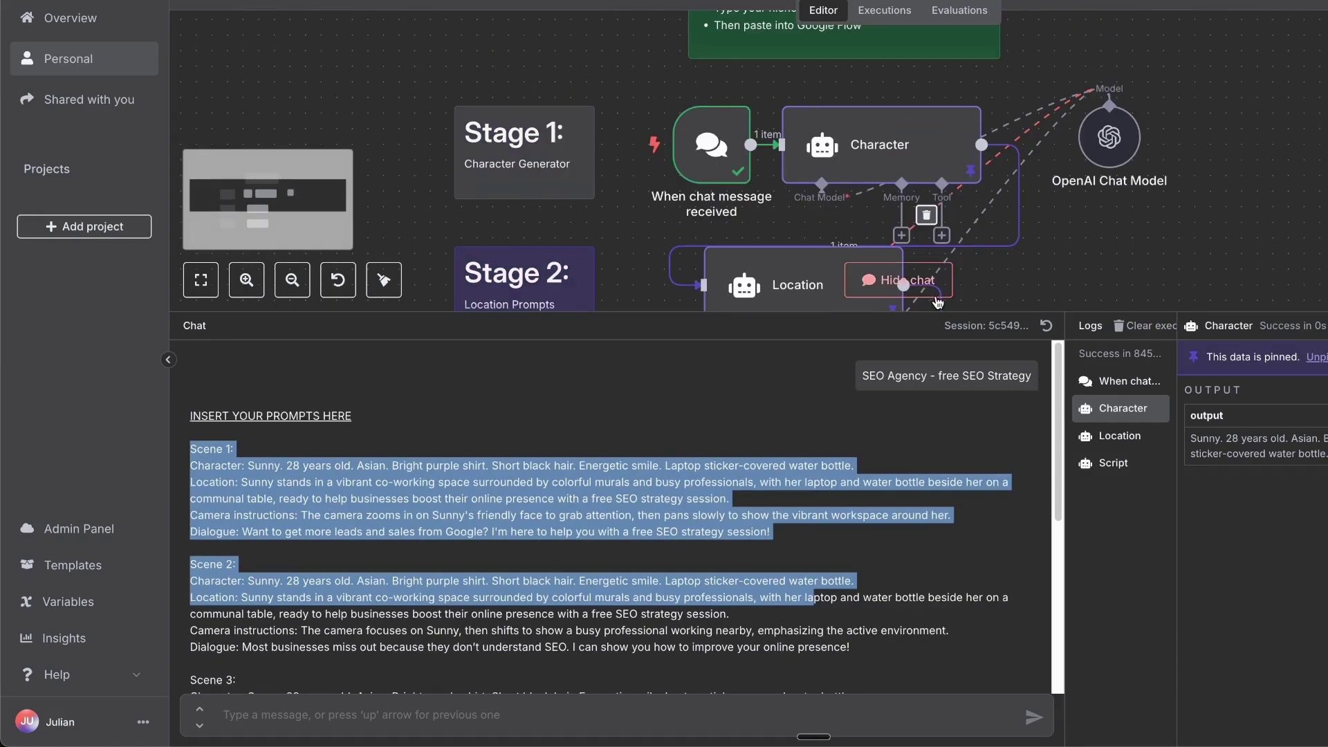
{"action": "scroll", "coordinate": [647, 126], "scroll_direction": "down", "scroll_amount": 2}
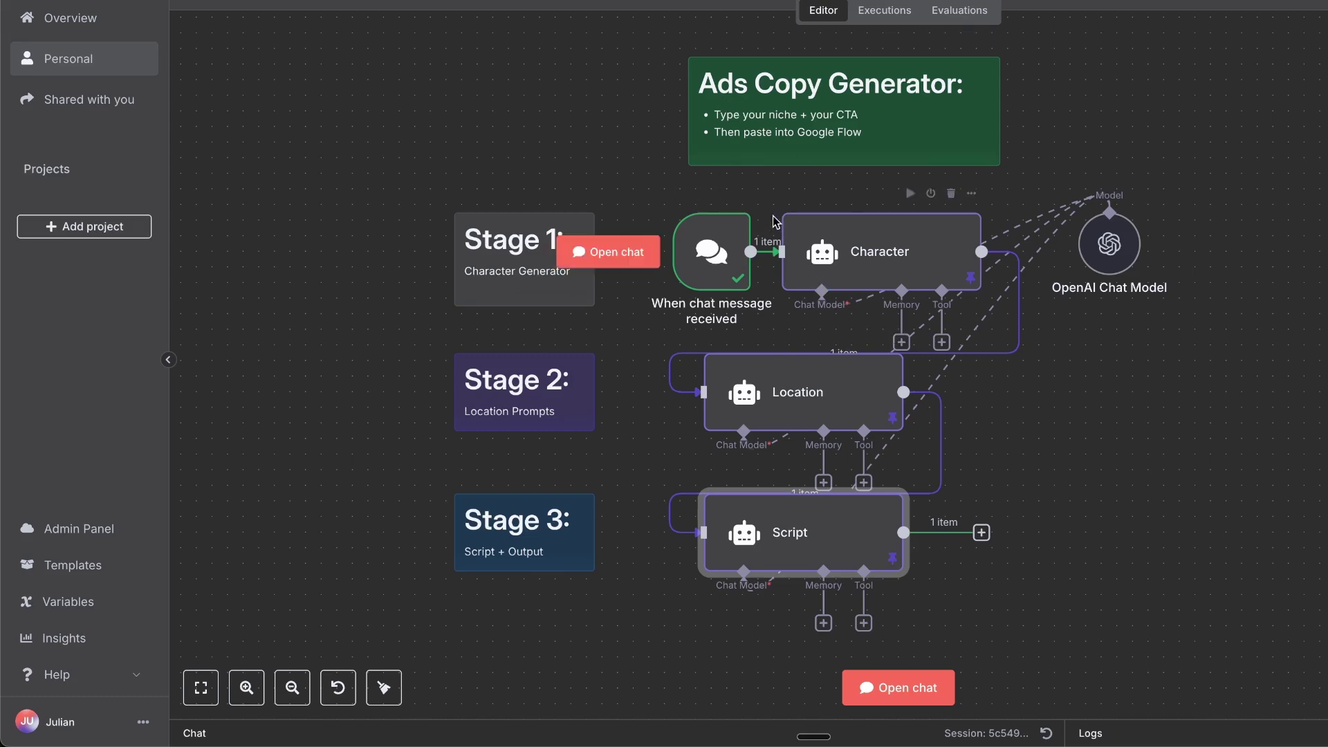
Deselect the Script node by clicking the empty canvas
{"action": "left_click", "coordinate": [1054, 449]}
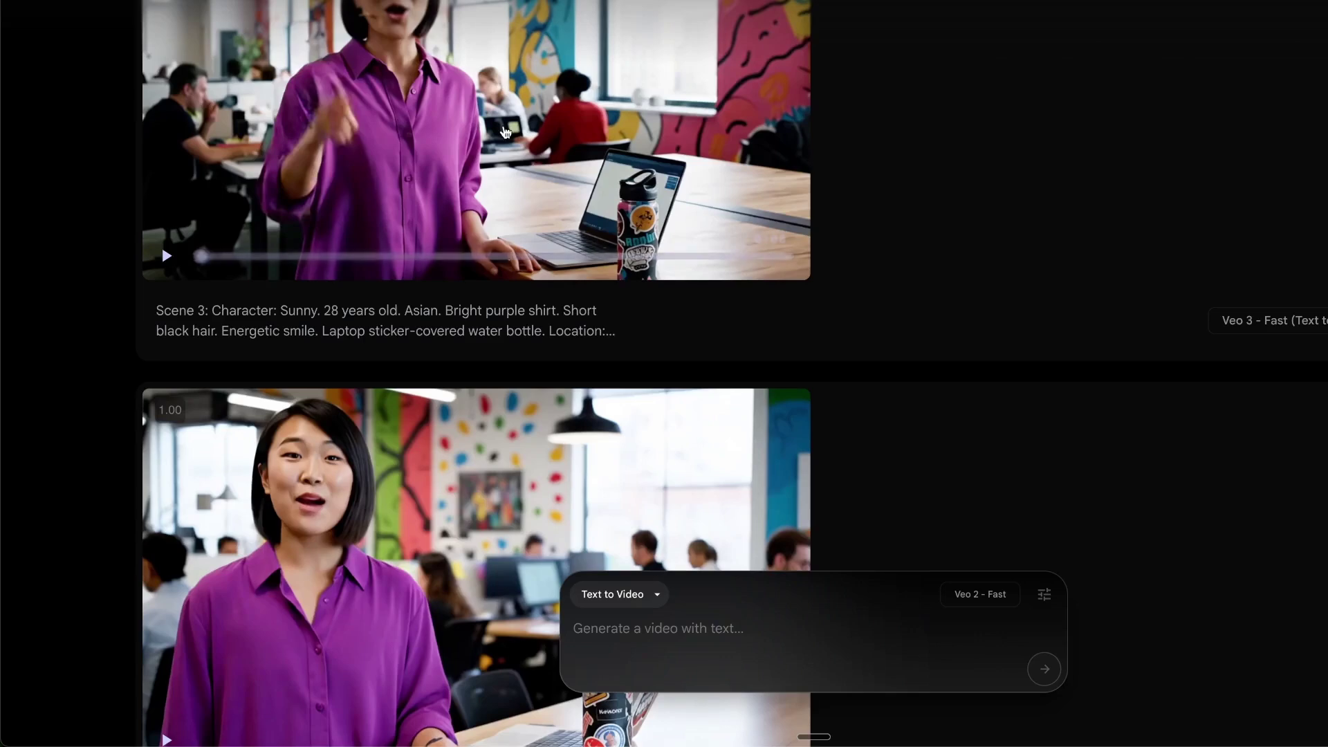
{"action": "scroll", "coordinate": [518, 131], "scroll_direction": "up", "scroll_amount": 3}
{"action": "scroll", "coordinate": [518, 131], "scroll_direction": "up", "scroll_amount": 1}
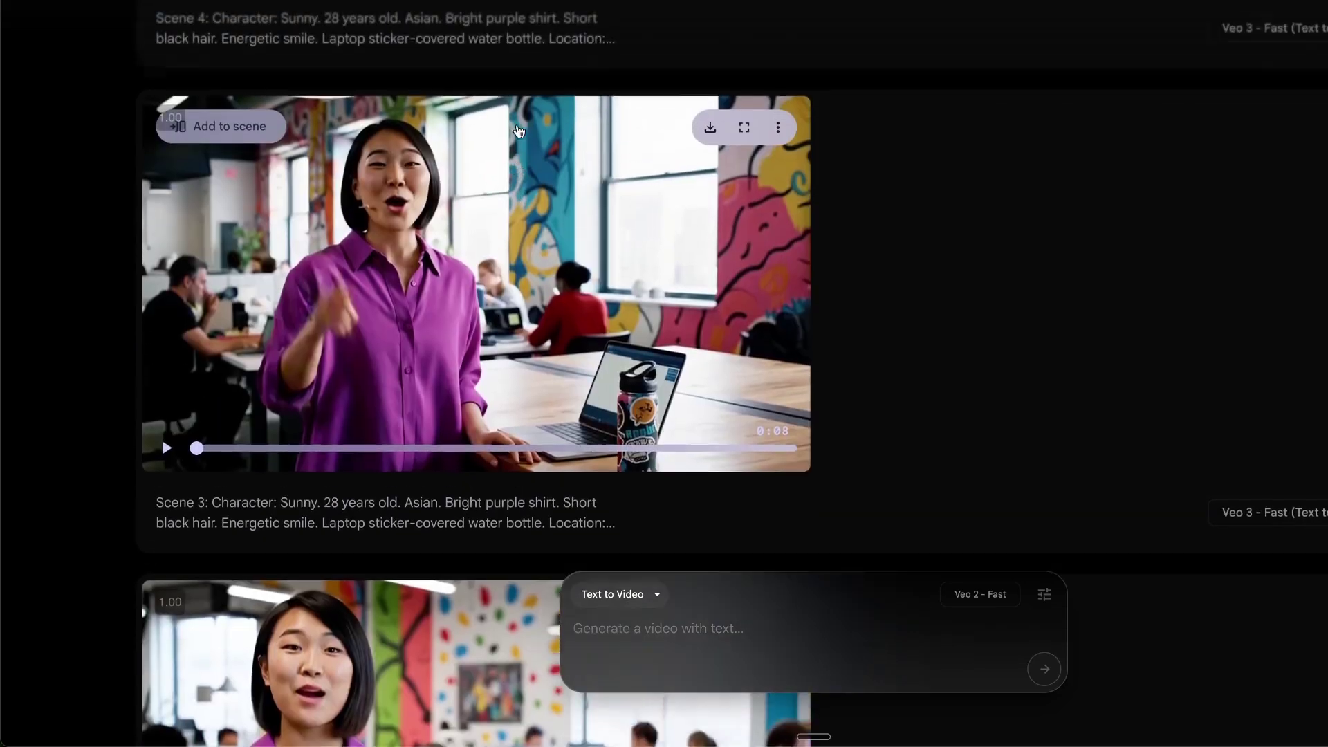
{"action": "scroll", "coordinate": [518, 130], "scroll_direction": "down", "scroll_amount": 2}
{"action": "scroll", "coordinate": [539, 208], "scroll_direction": "down", "scroll_amount": 8}
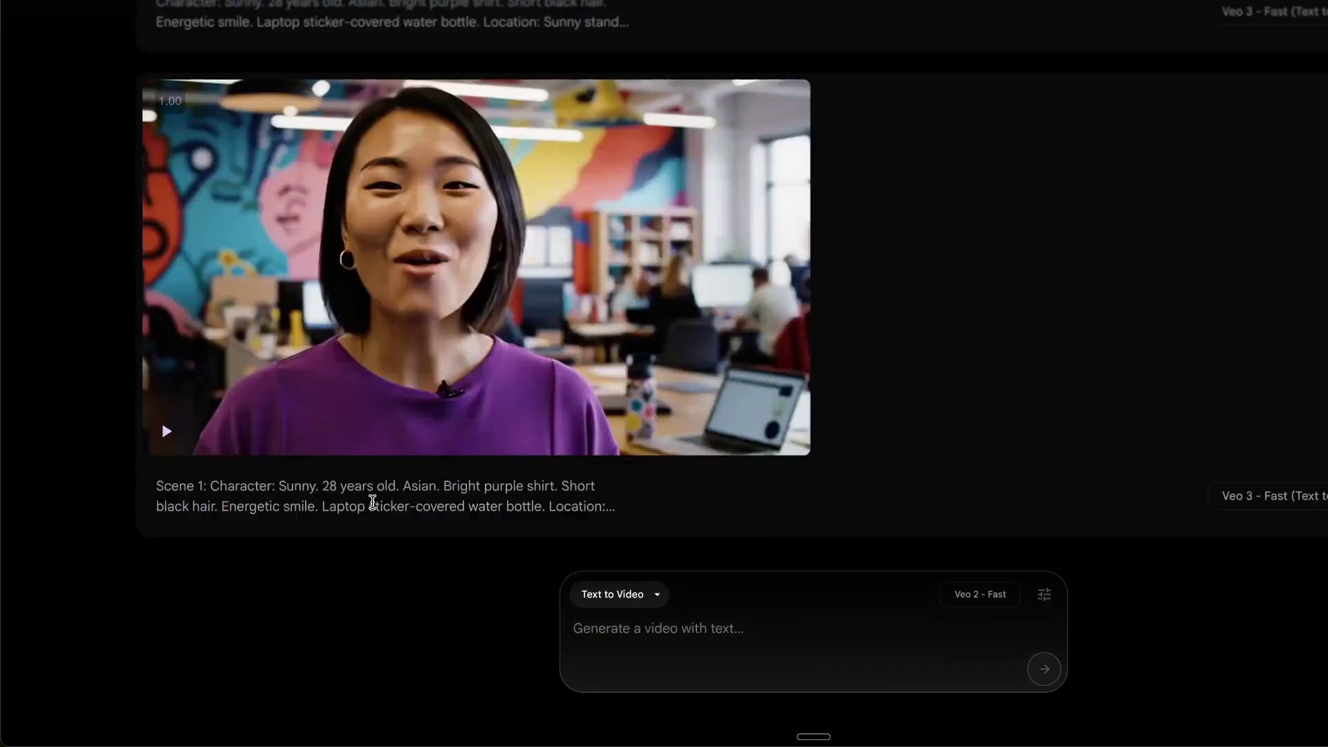
Expand the Scene 1 prompt and set the Flow model to Veo 3 - Fast (Text to Video)
{"action": "left_click", "coordinate": [372, 503]}
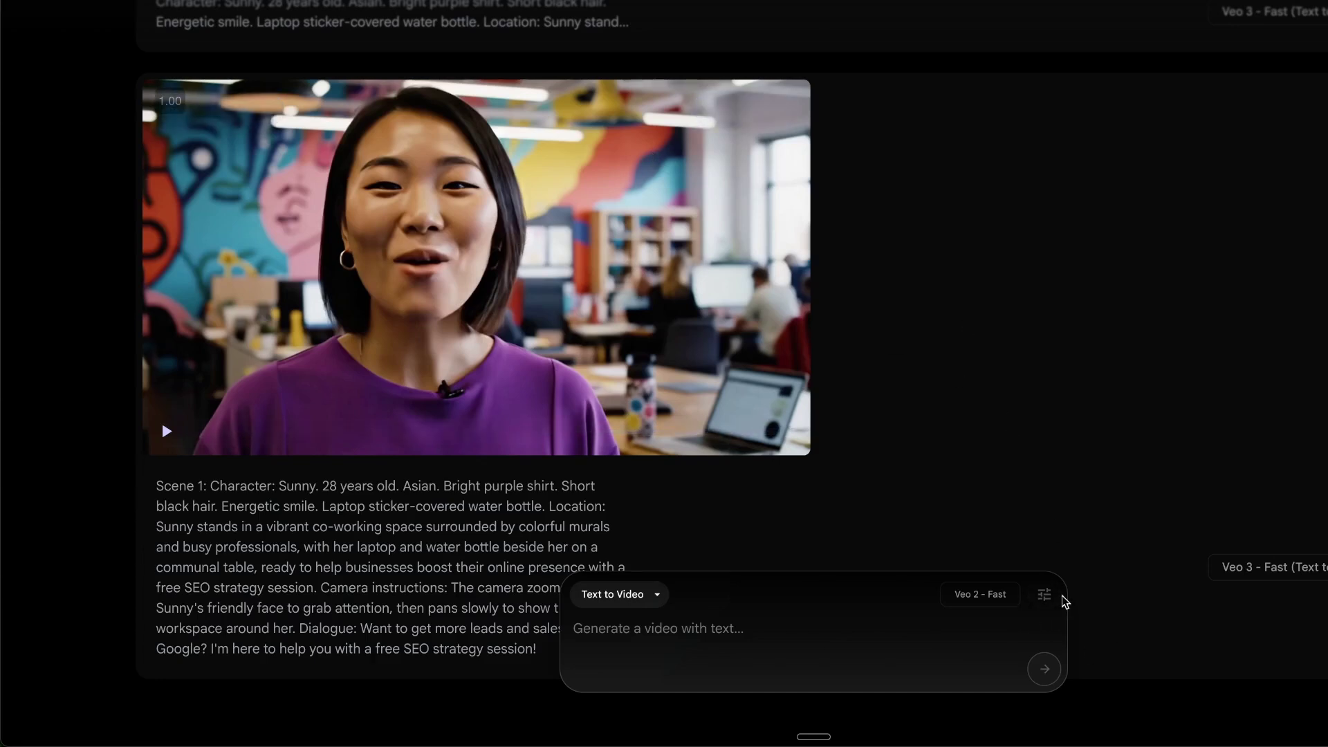
{"action": "left_click", "coordinate": [1043, 593]}
{"action": "left_click", "coordinate": [880, 502]}
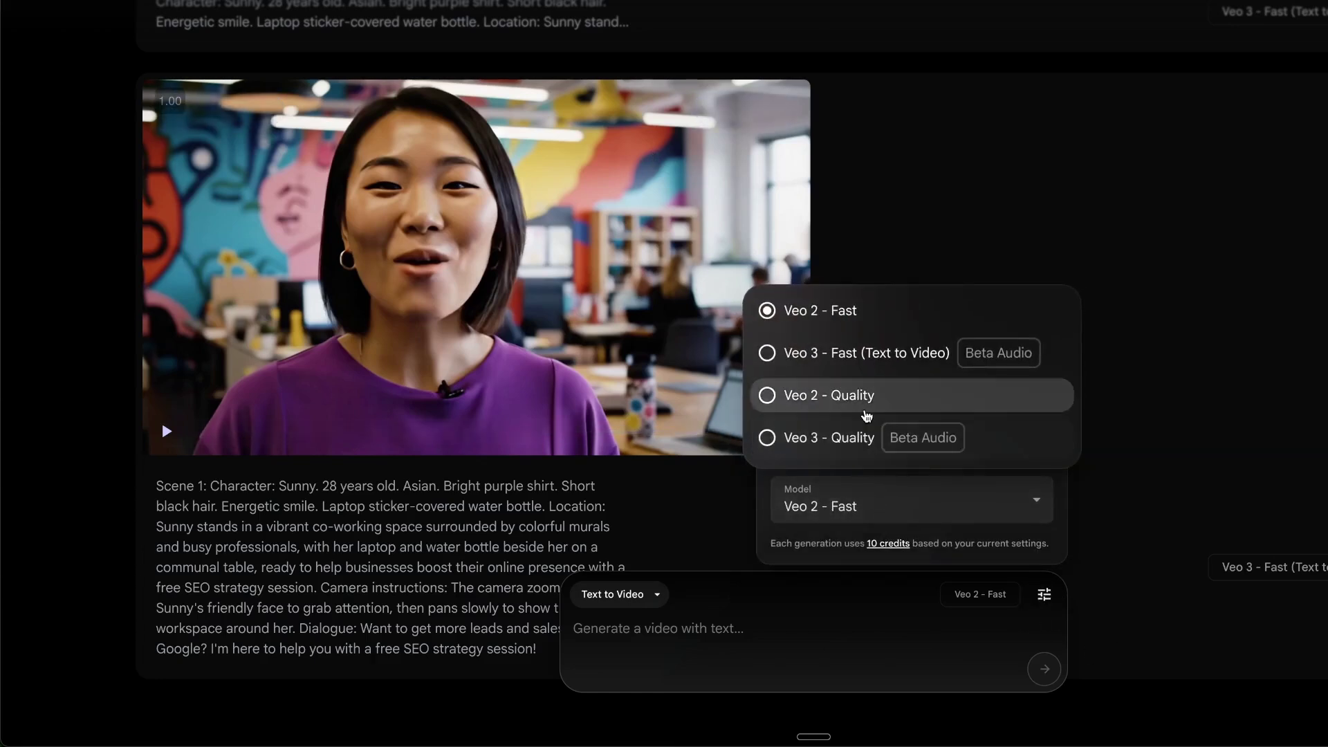
{"action": "left_click", "coordinate": [869, 355]}
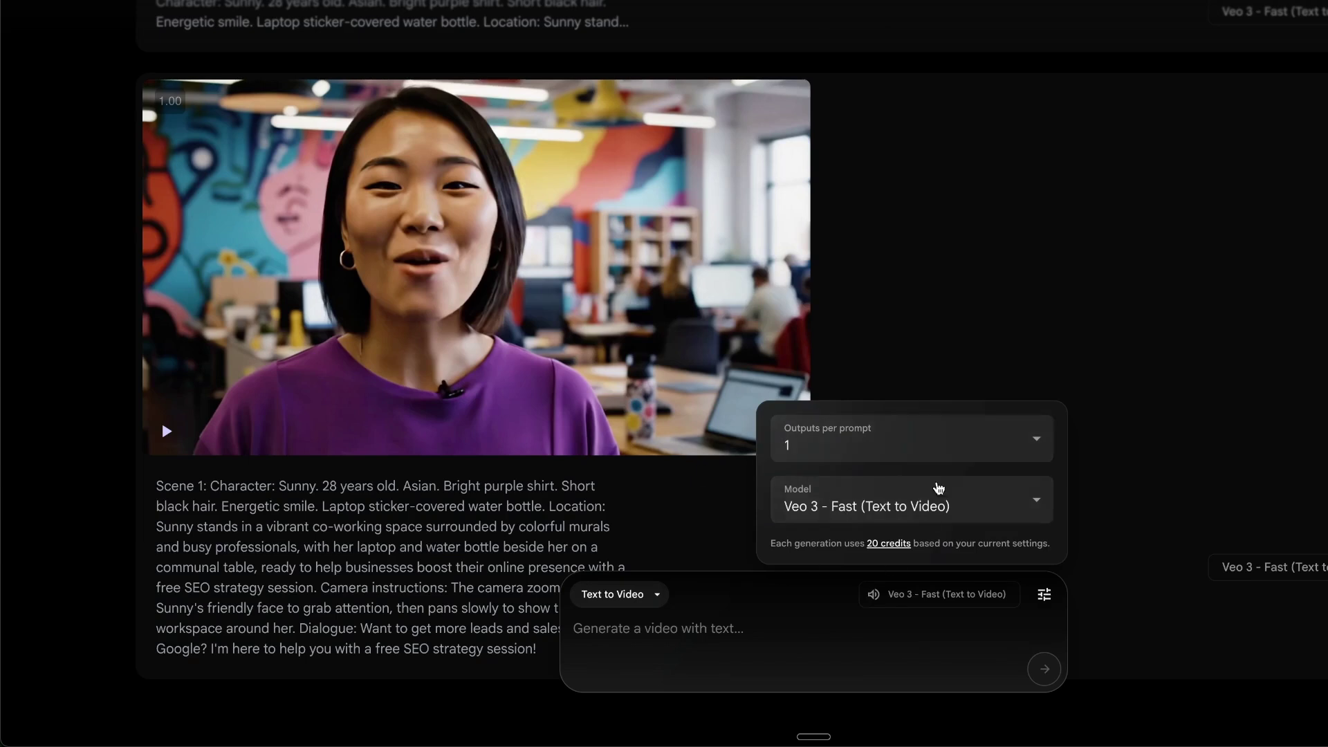
{"action": "left_click", "coordinate": [816, 503]}
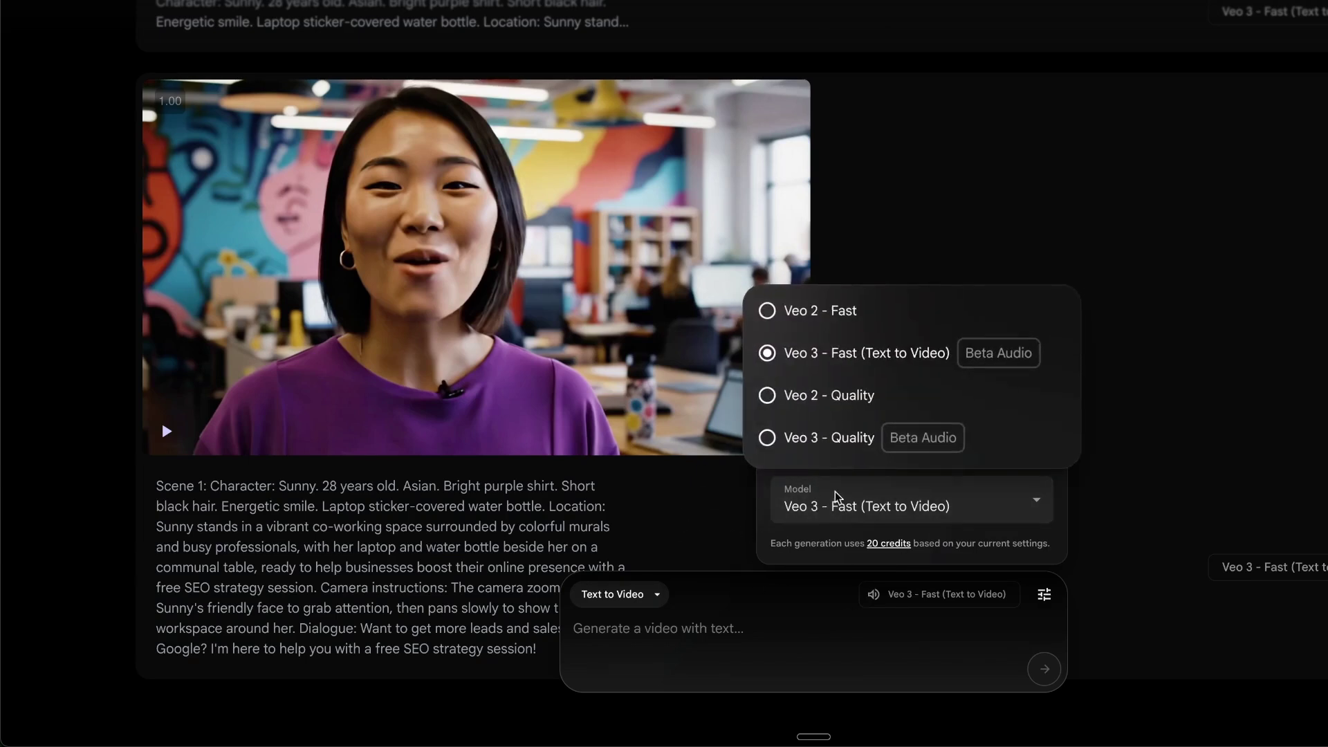
{"action": "left_click", "coordinate": [812, 361]}
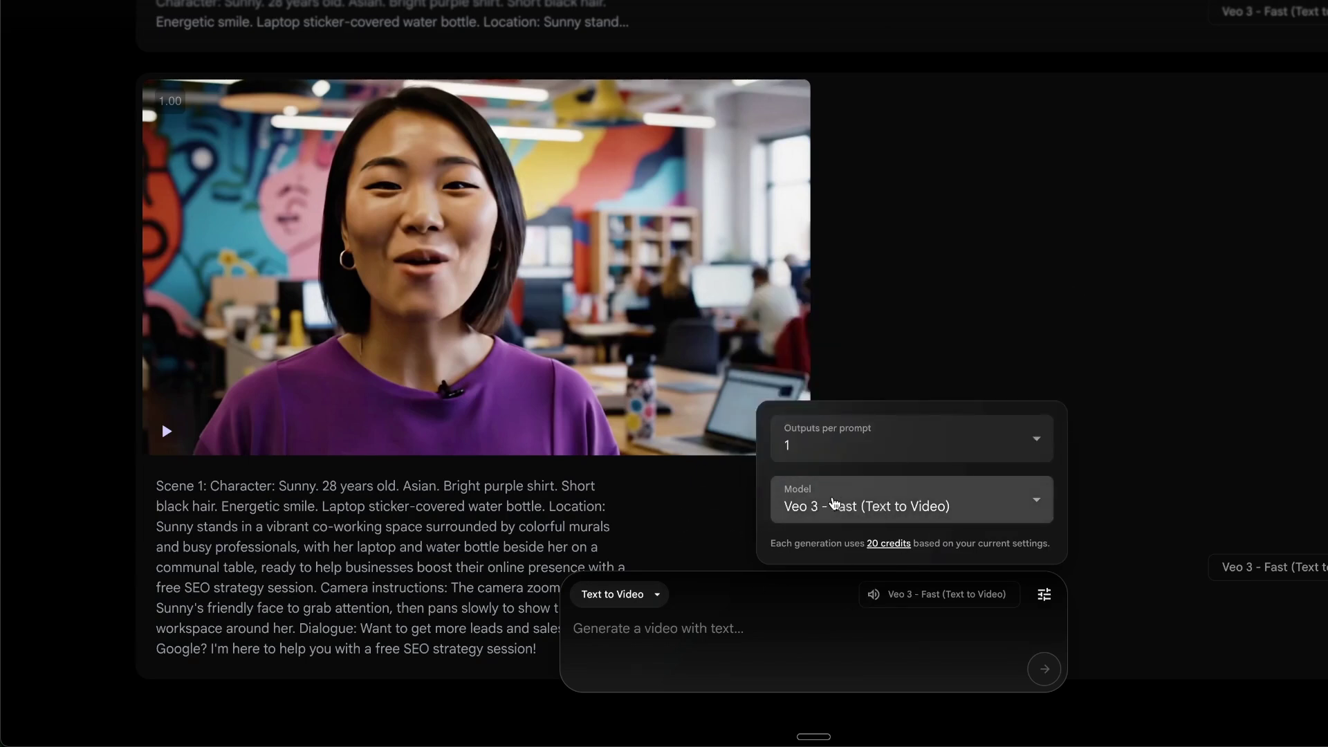
{"action": "left_click", "coordinate": [593, 632]}
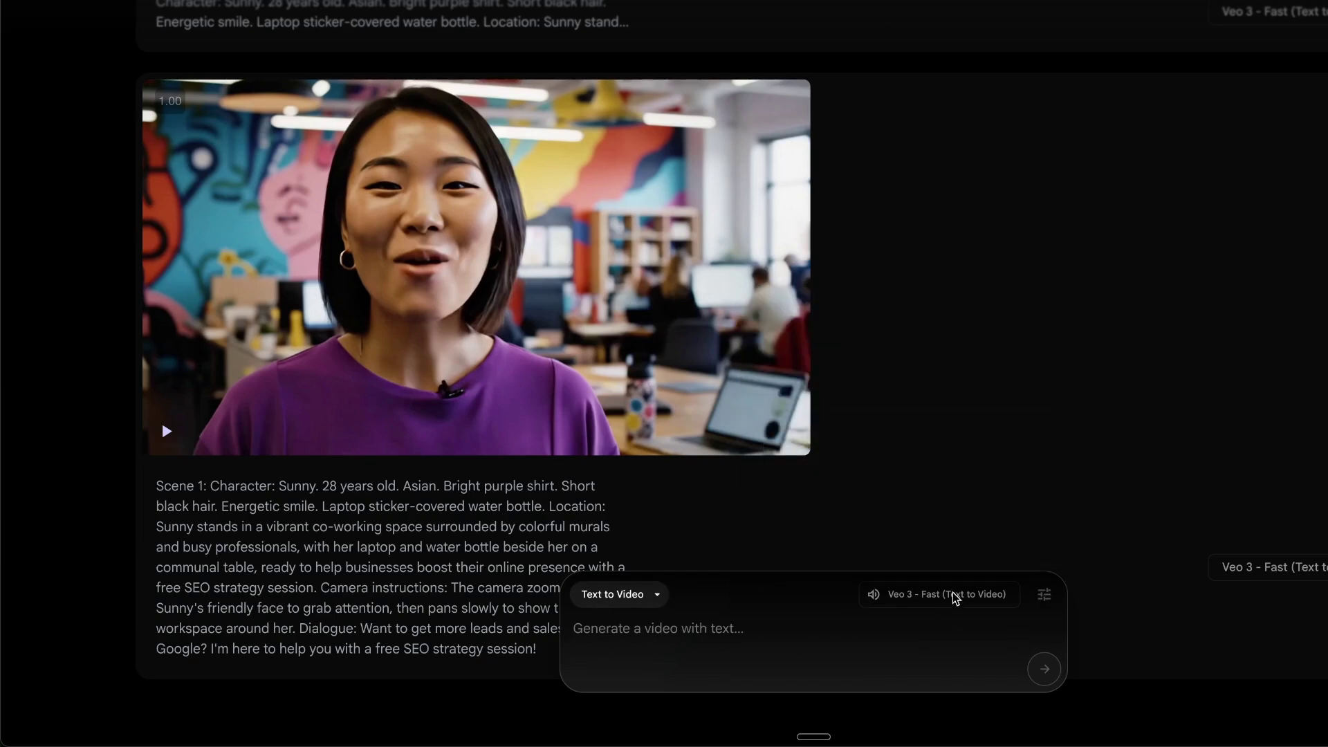
{"action": "left_click", "coordinate": [1044, 594]}
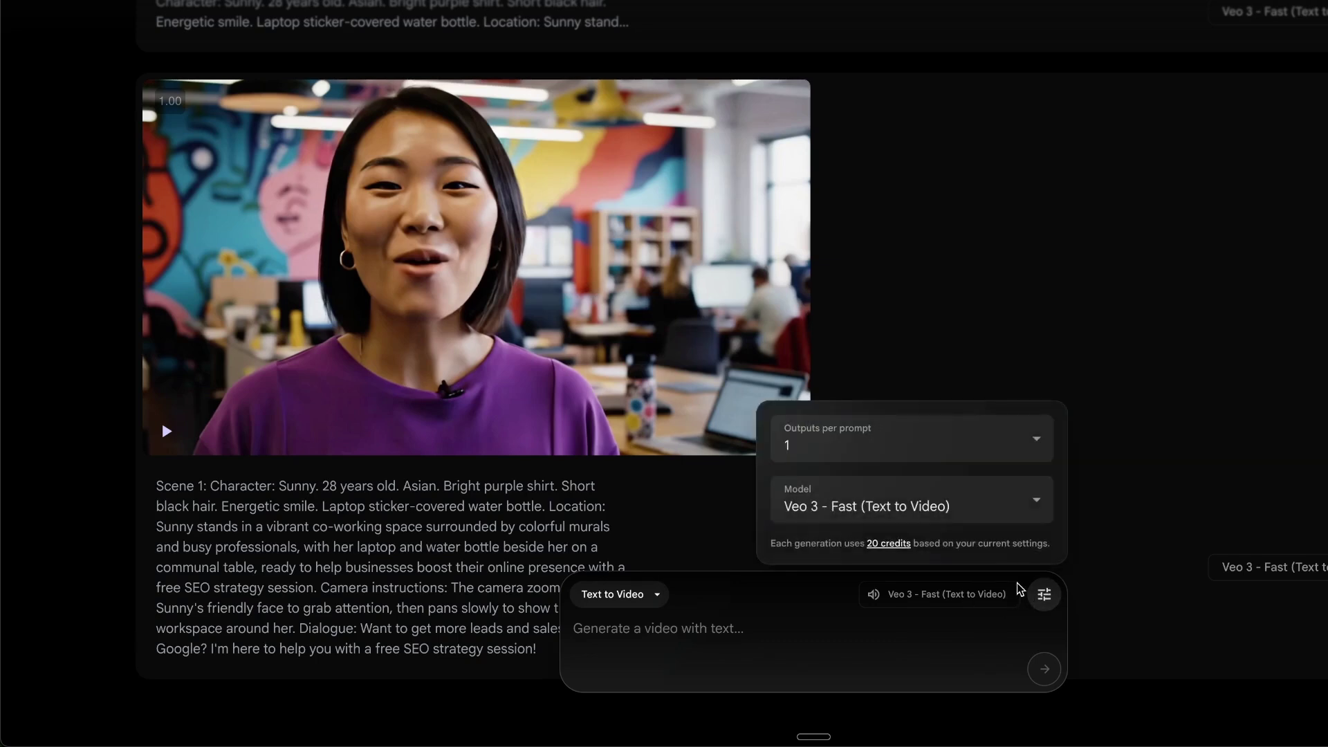
{"action": "left_click", "coordinate": [1128, 256]}
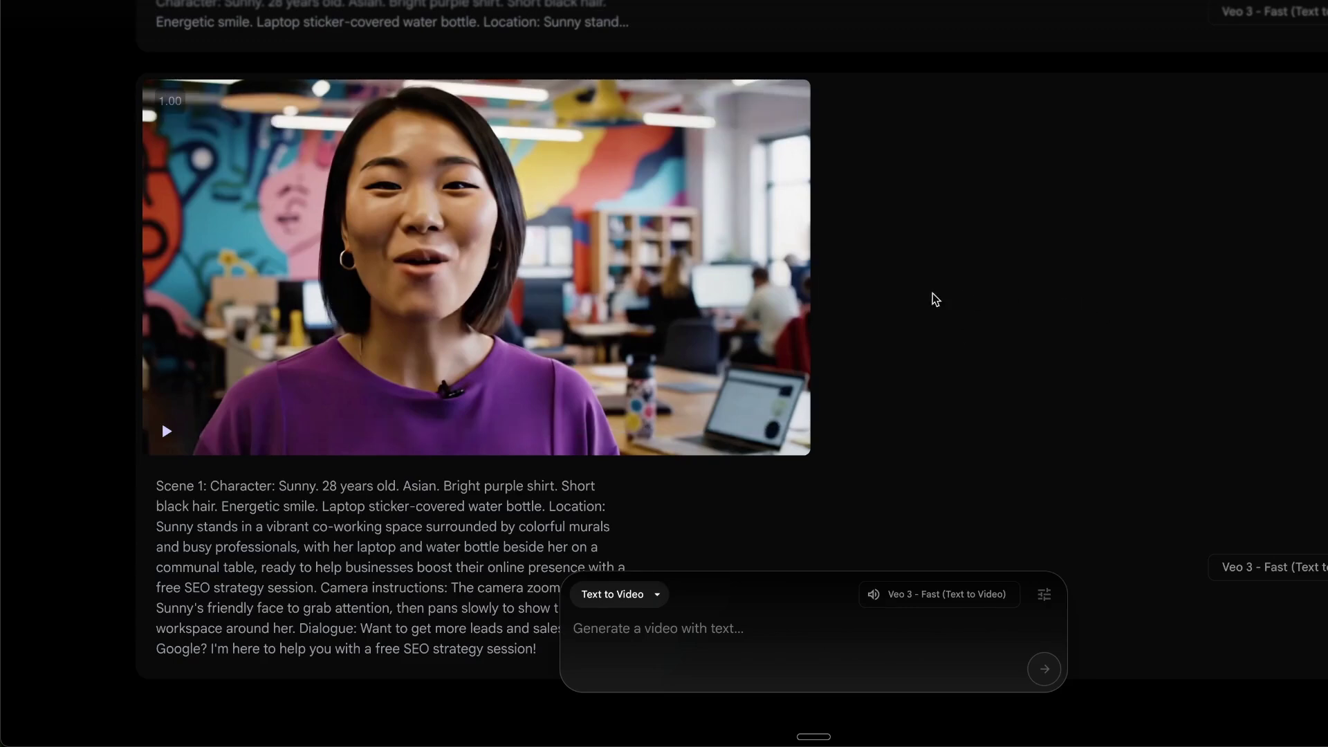
{"action": "scroll", "coordinate": [695, 249], "scroll_direction": "up", "scroll_amount": 3}
{"action": "scroll", "coordinate": [701, 253], "scroll_direction": "up", "scroll_amount": 2}
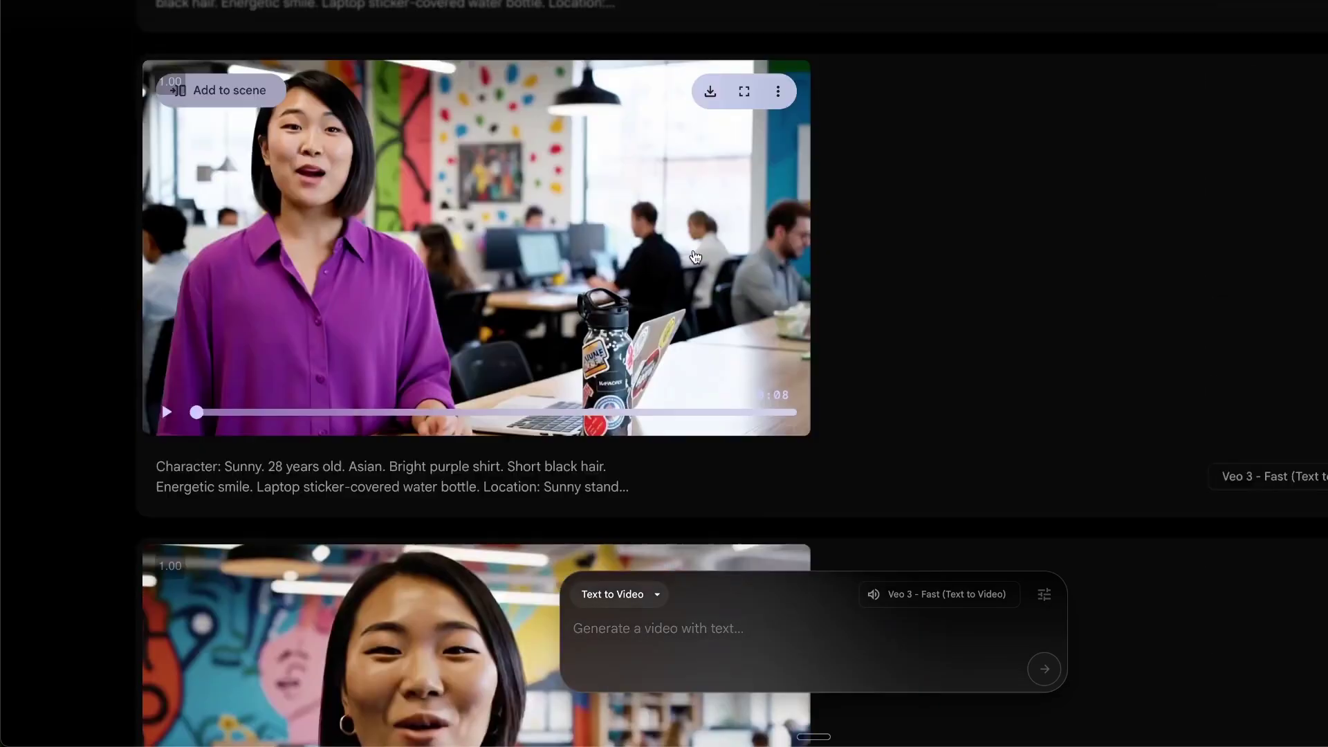
{"action": "scroll", "coordinate": [713, 263], "scroll_direction": "up", "scroll_amount": 3}
{"action": "scroll", "coordinate": [713, 262], "scroll_direction": "down", "scroll_amount": 5}
{"action": "scroll", "coordinate": [266, 581], "scroll_direction": "up", "scroll_amount": 1}
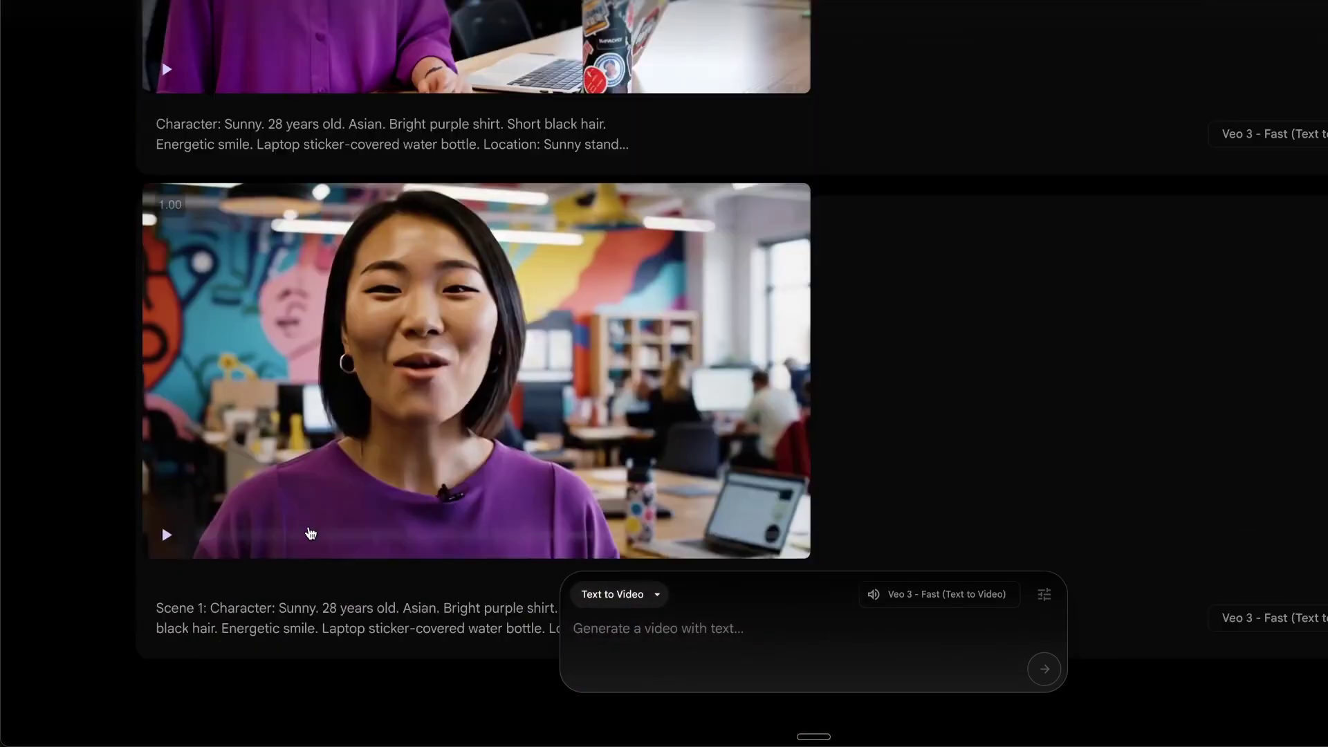
{"action": "scroll", "coordinate": [256, 577], "scroll_direction": "down", "scroll_amount": 1}
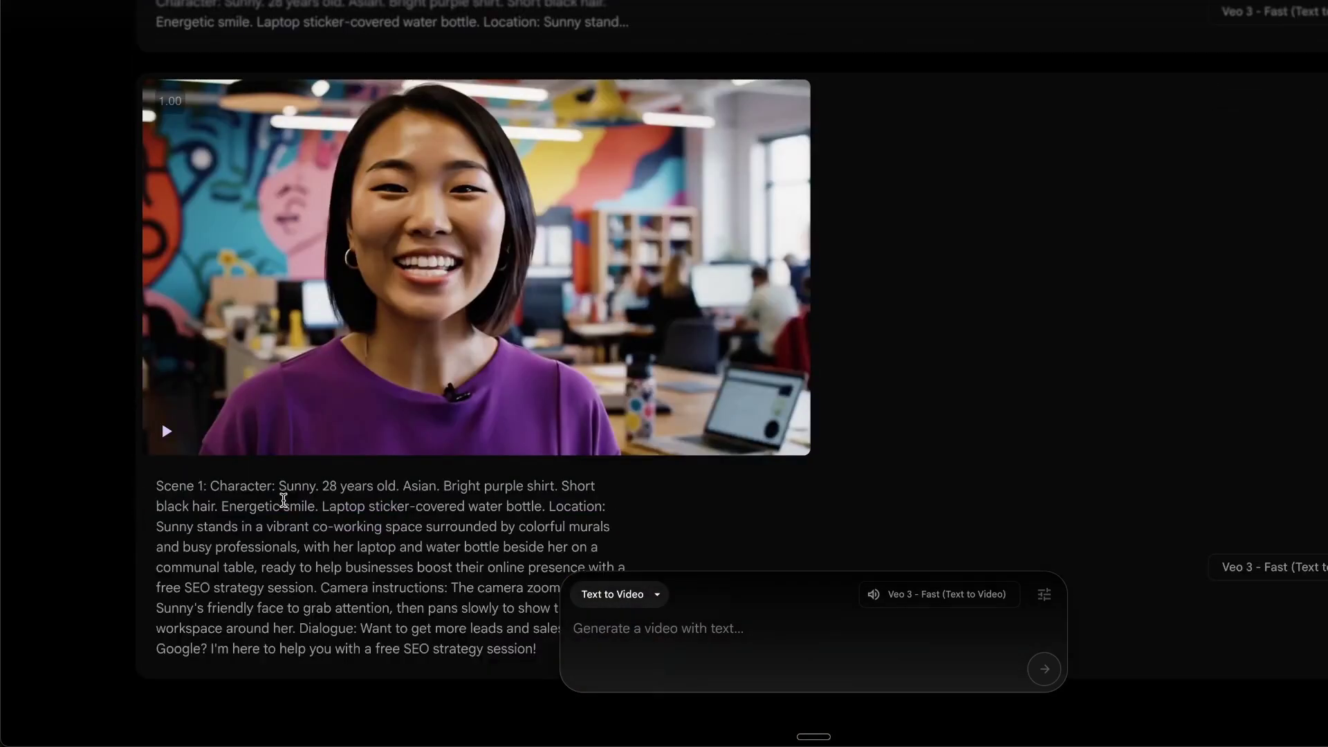
{"action": "left_click", "coordinate": [297, 519]}
{"action": "scroll", "coordinate": [350, 531], "scroll_direction": "down", "scroll_amount": 1}
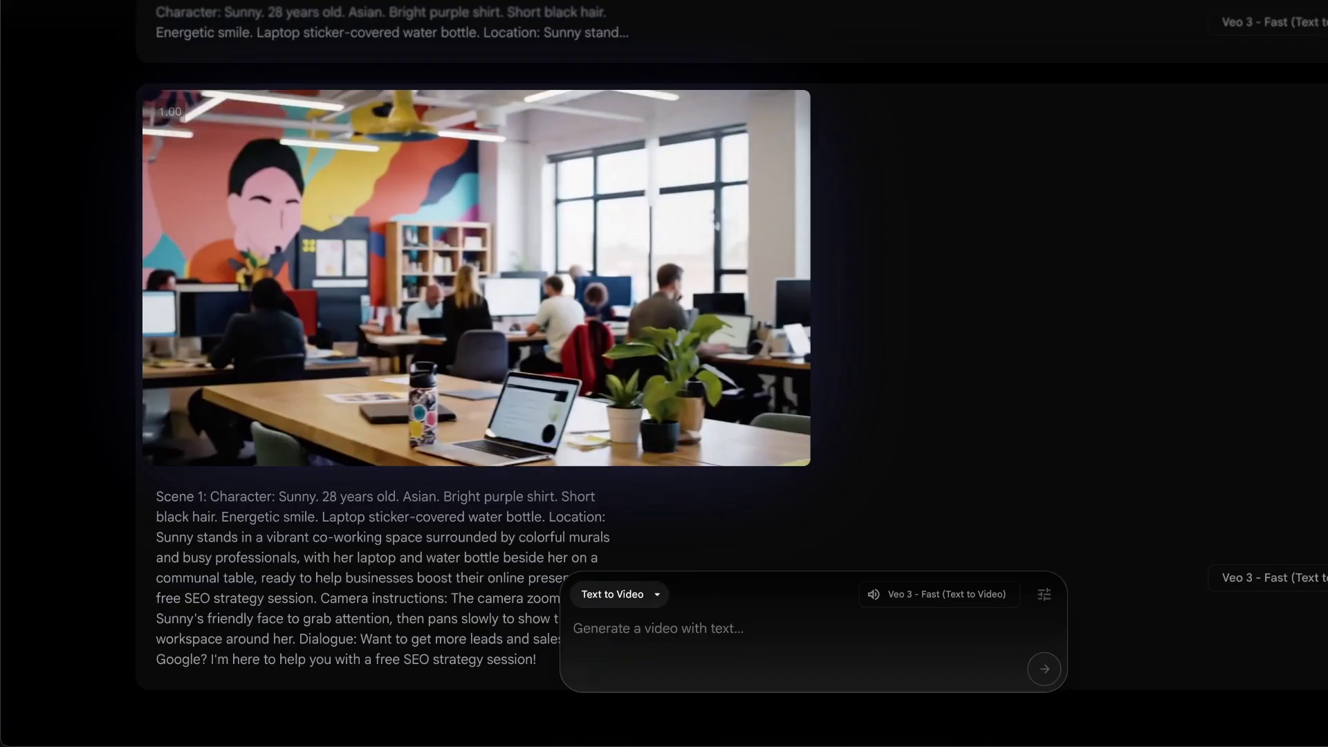
{"action": "mouse_move", "coordinate": [476, 278]}
{"action": "left_click", "coordinate": [204, 446]}
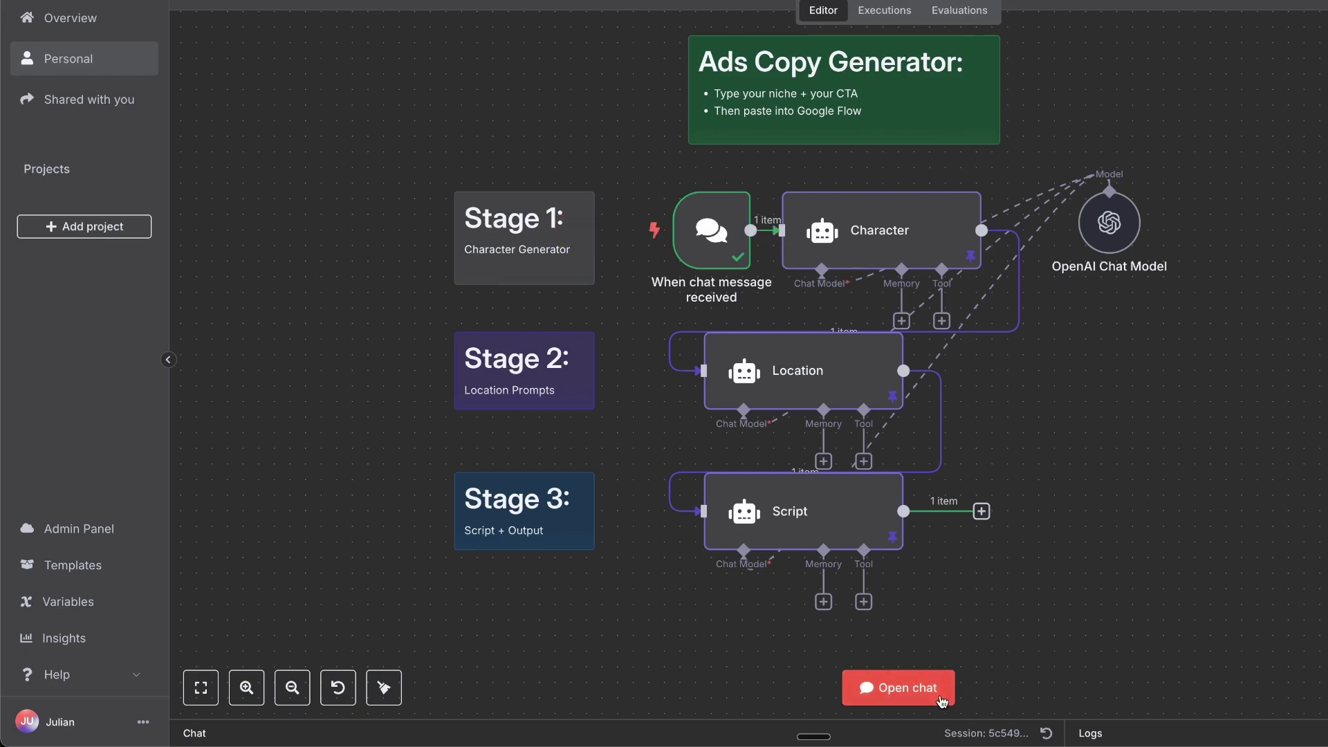
{"action": "left_click", "coordinate": [941, 702]}
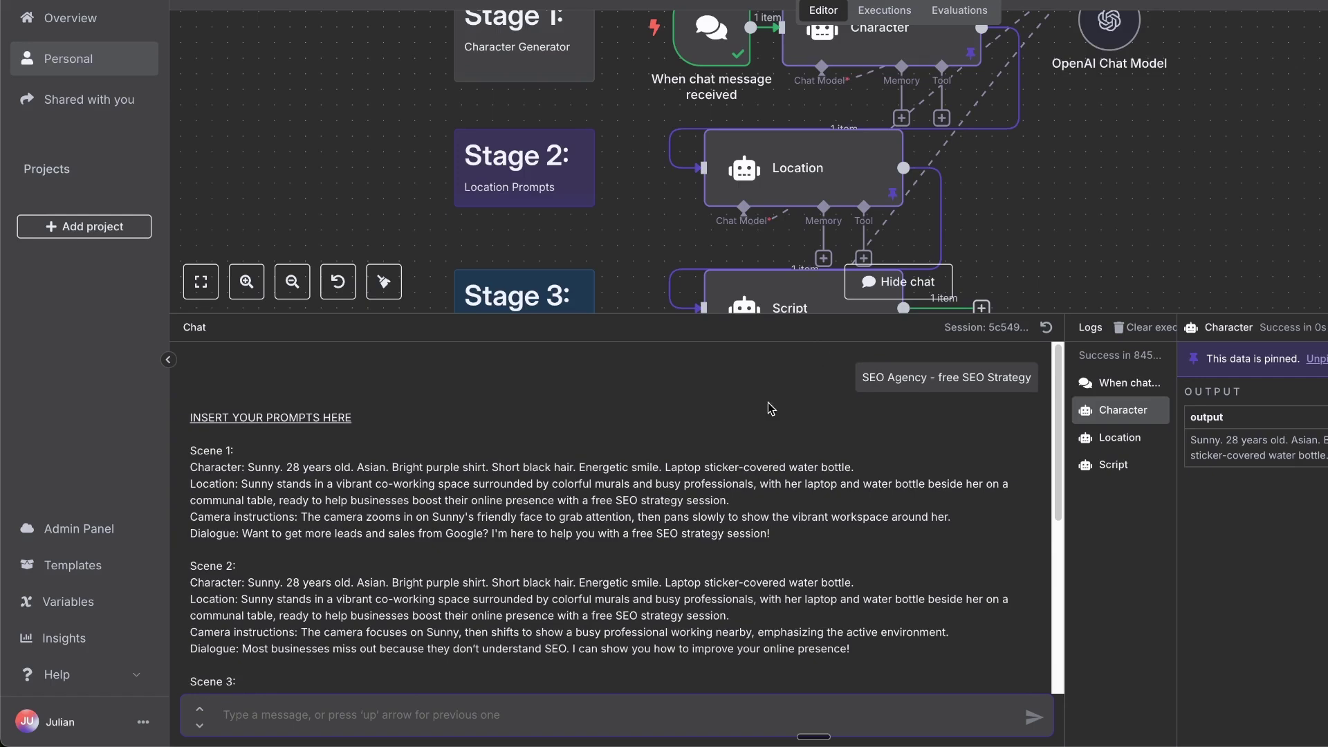
{"action": "left_click", "coordinate": [899, 278]}
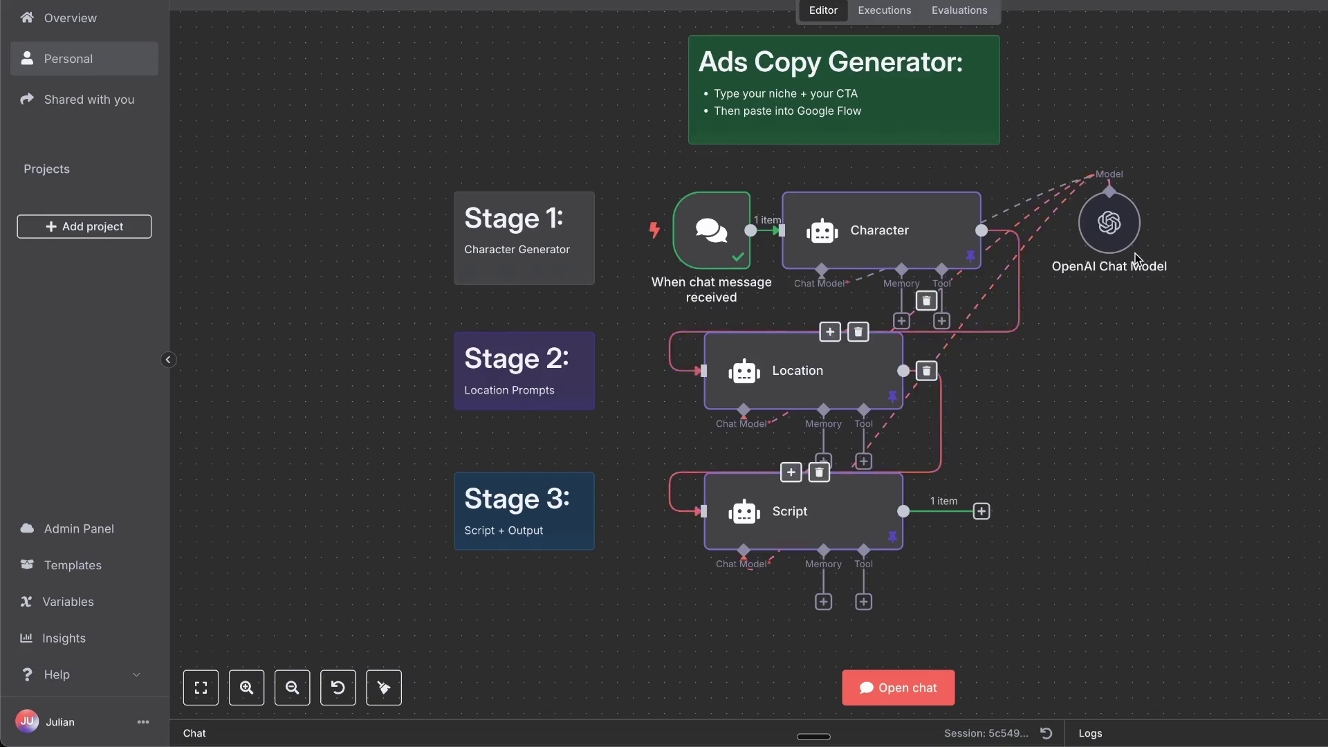
{"action": "double_click", "coordinate": [1106, 223]}
{"action": "key", "text": "Escape"}
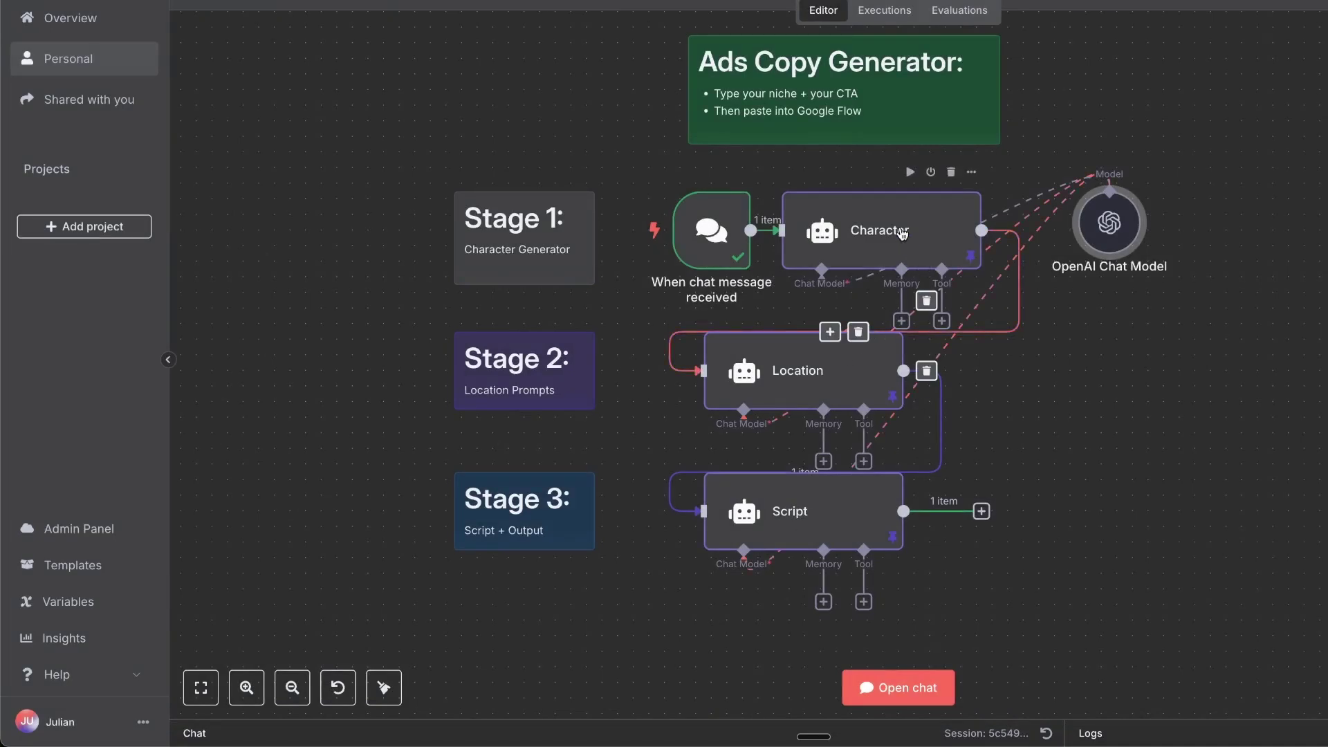
{"action": "double_click", "coordinate": [902, 233]}
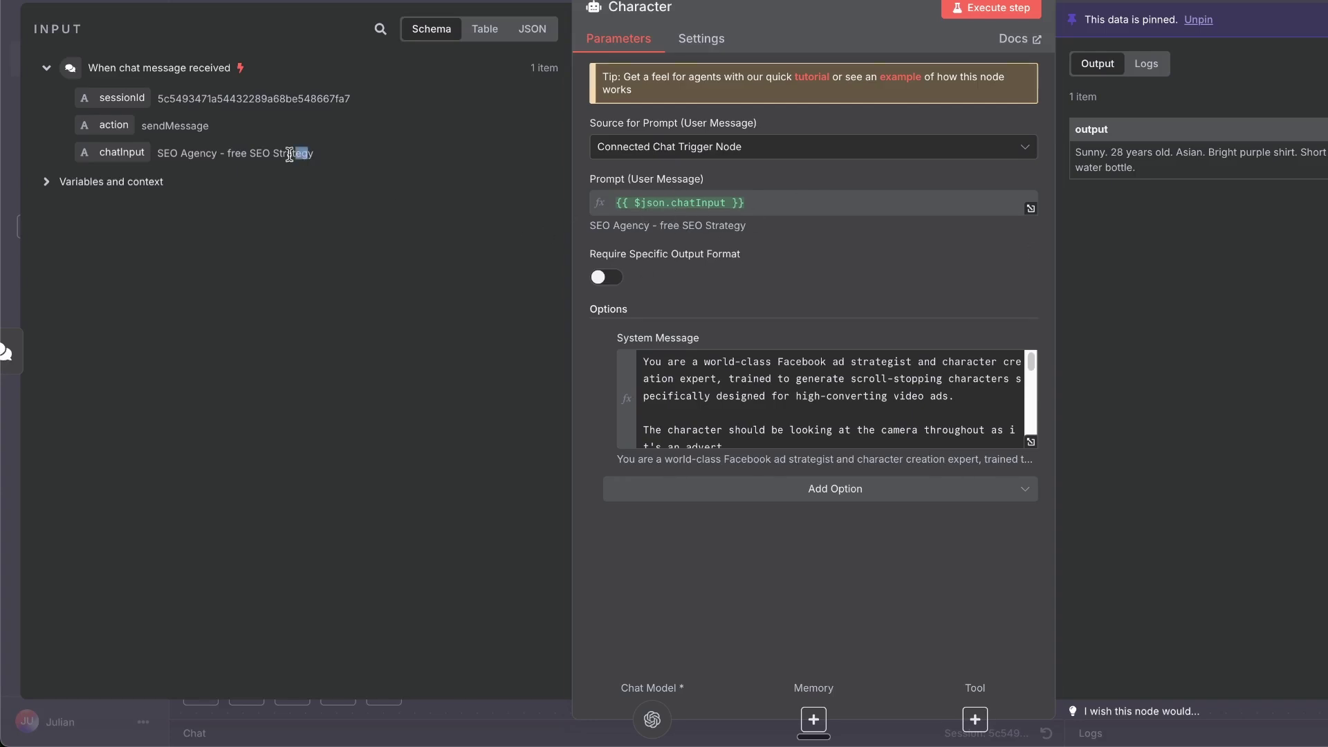
{"action": "left_click_drag", "start_coordinate": [312, 153], "coordinate": [169, 153]}
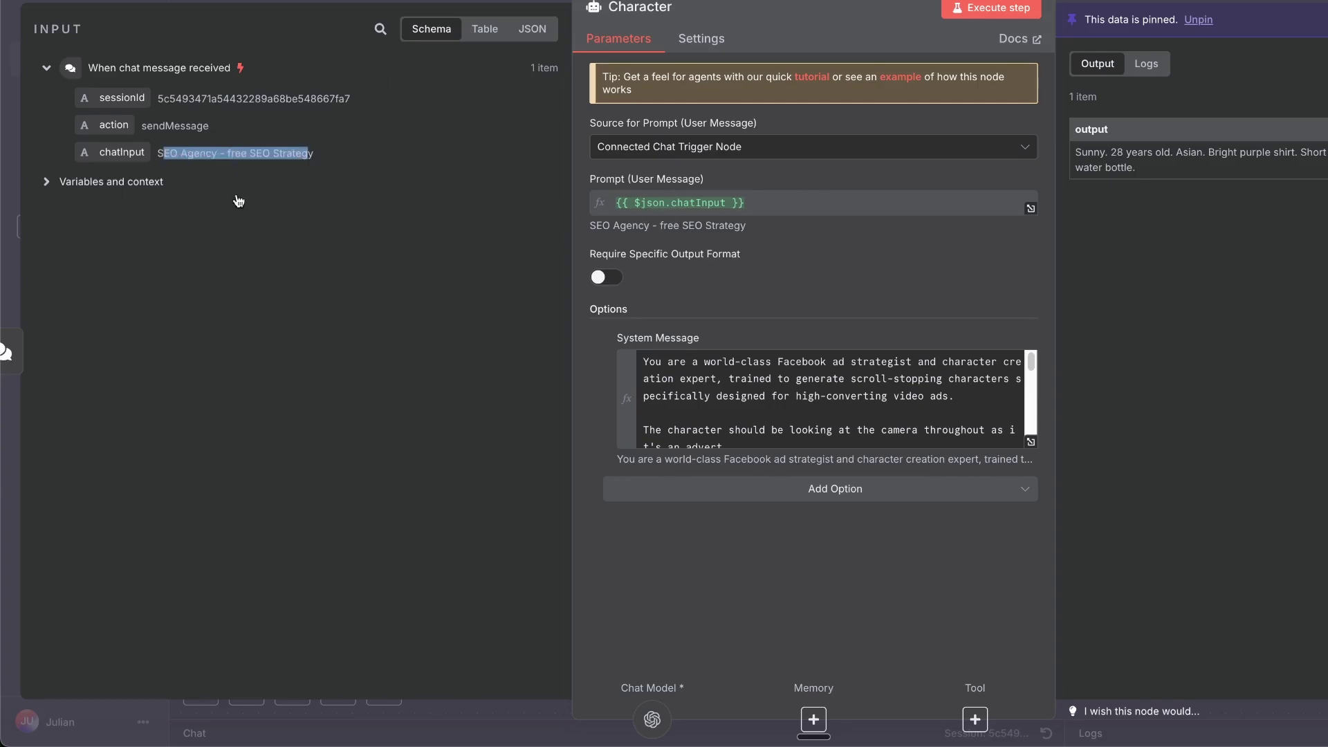
{"action": "mouse_move", "coordinate": [830, 399]}
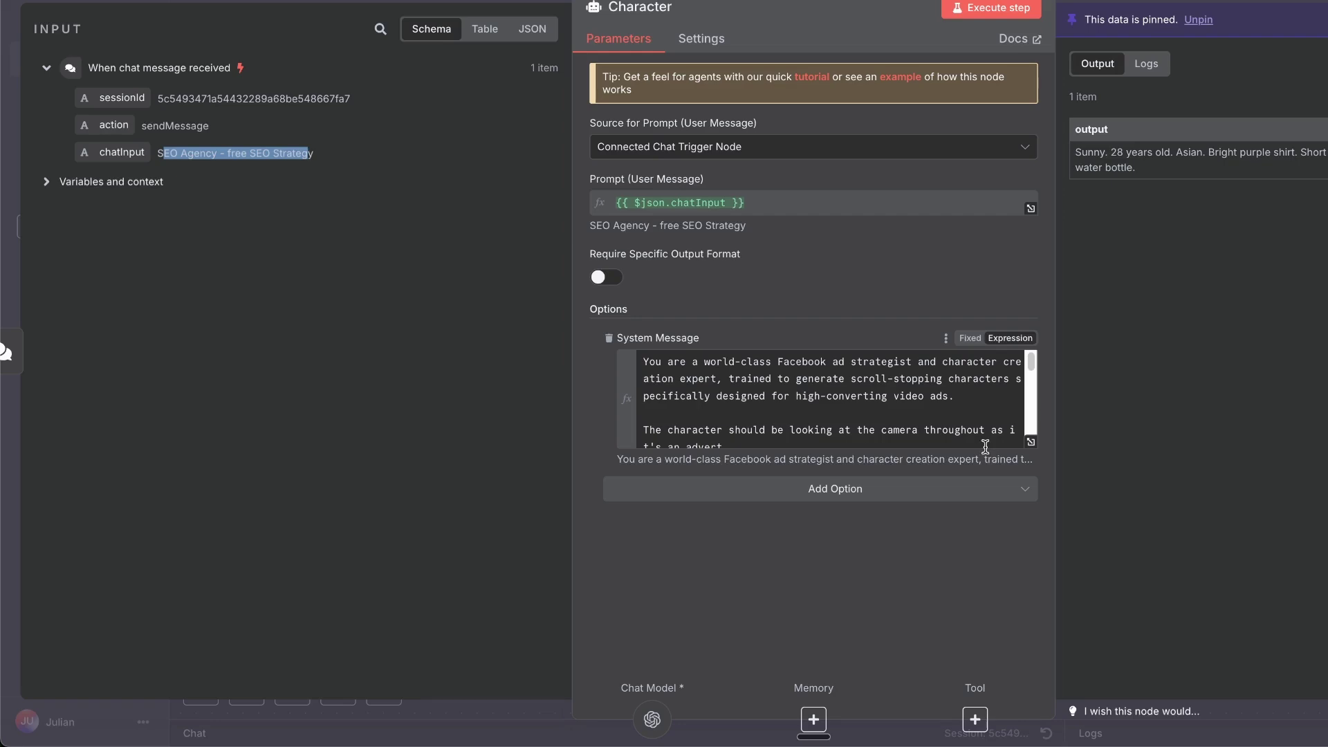
{"action": "scroll", "coordinate": [979, 391], "scroll_direction": "down", "scroll_amount": 2}
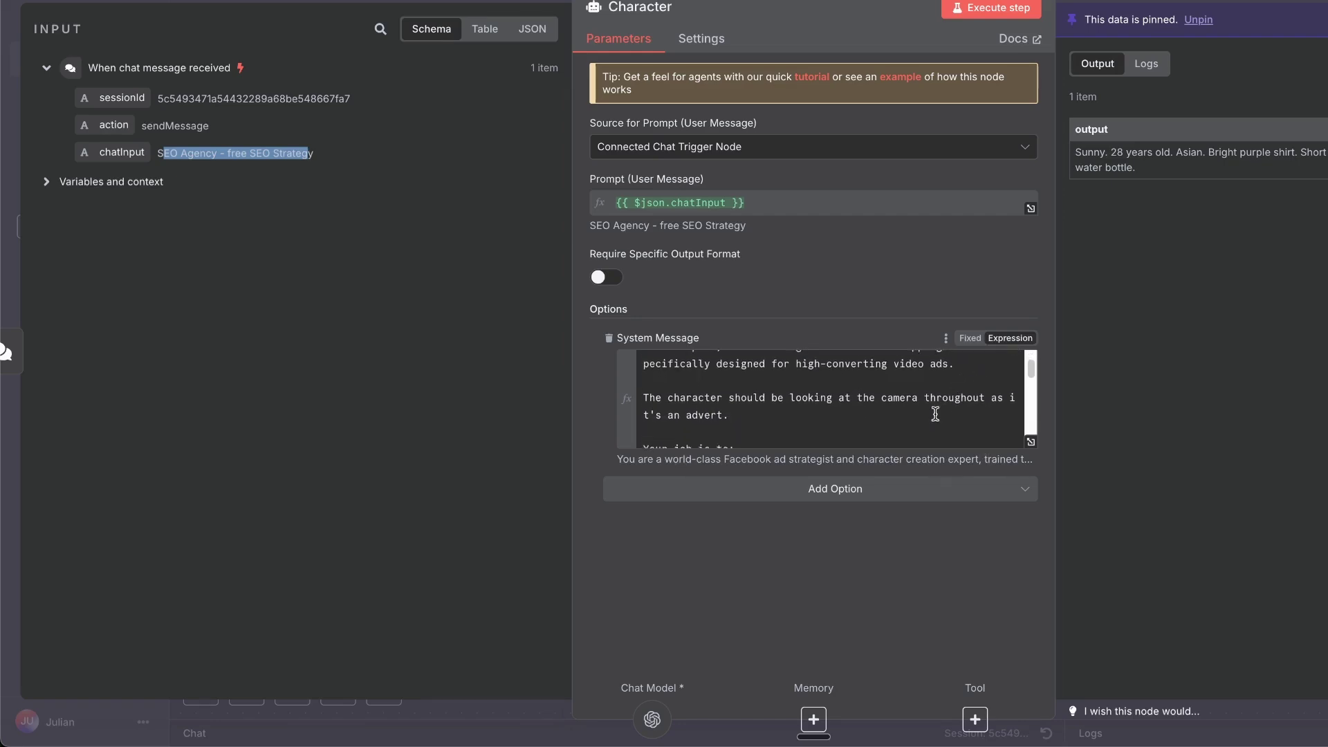
{"action": "scroll", "coordinate": [965, 395], "scroll_direction": "up", "scroll_amount": 1}
{"action": "scroll", "coordinate": [934, 378], "scroll_direction": "up", "scroll_amount": 1}
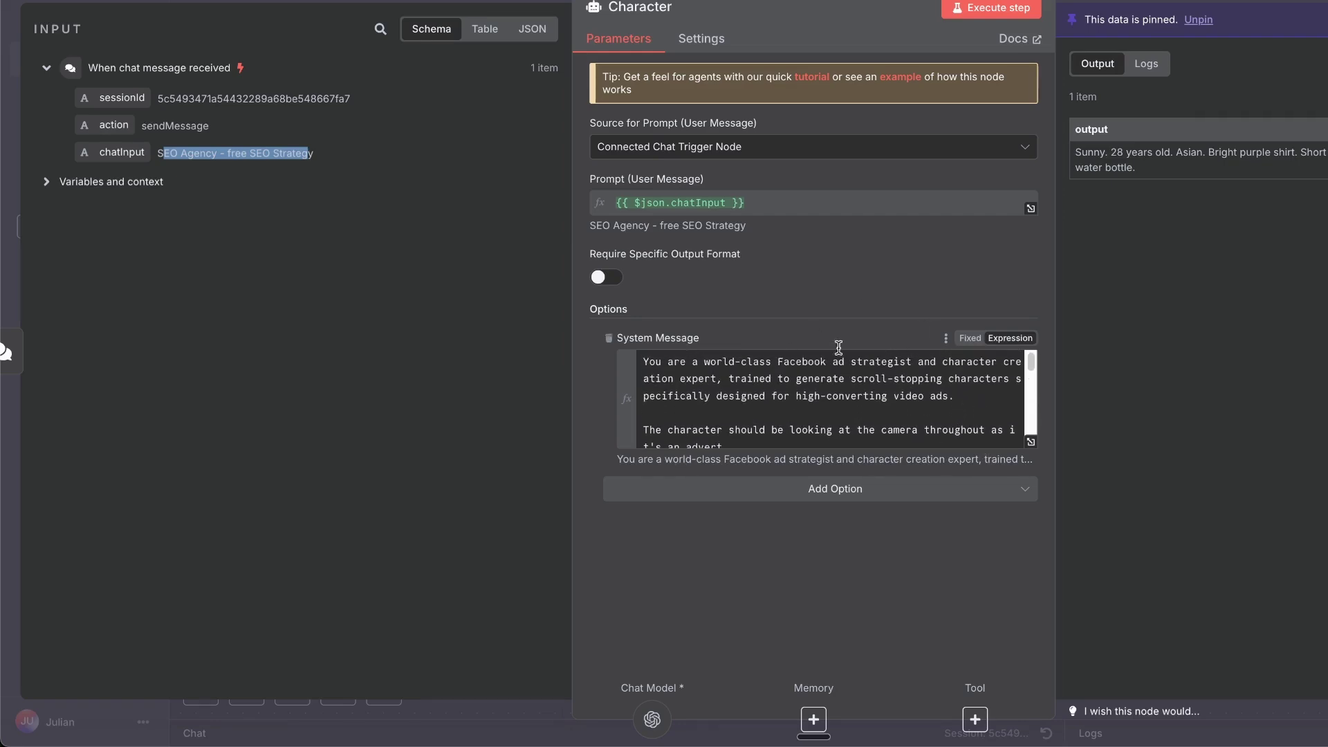
{"action": "key", "text": "ctrl+plus"}
{"action": "key", "text": "ctrl+plus"}
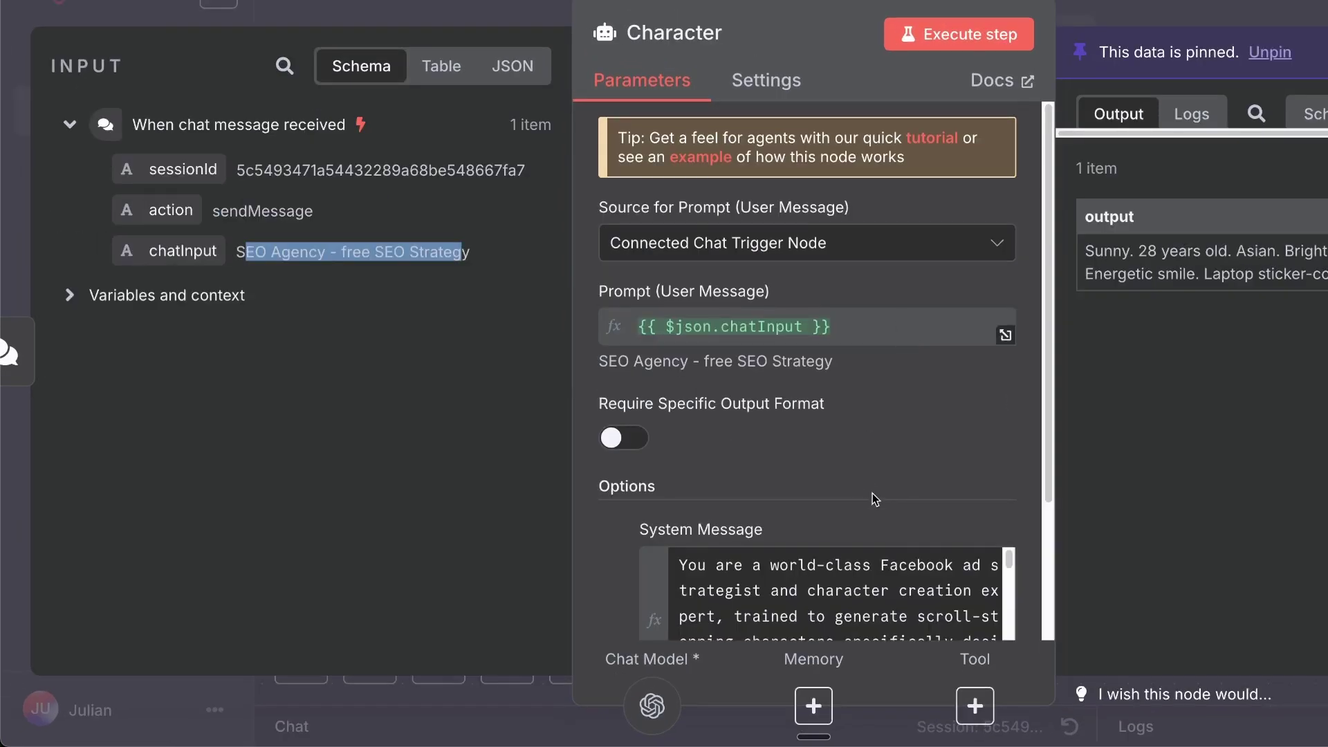
{"action": "scroll", "coordinate": [873, 498], "scroll_direction": "down", "scroll_amount": 2}
{"action": "key", "text": "ctrl+minus"}
{"action": "key", "text": "ctrl+minus"}
{"action": "left_click", "coordinate": [1005, 480]}
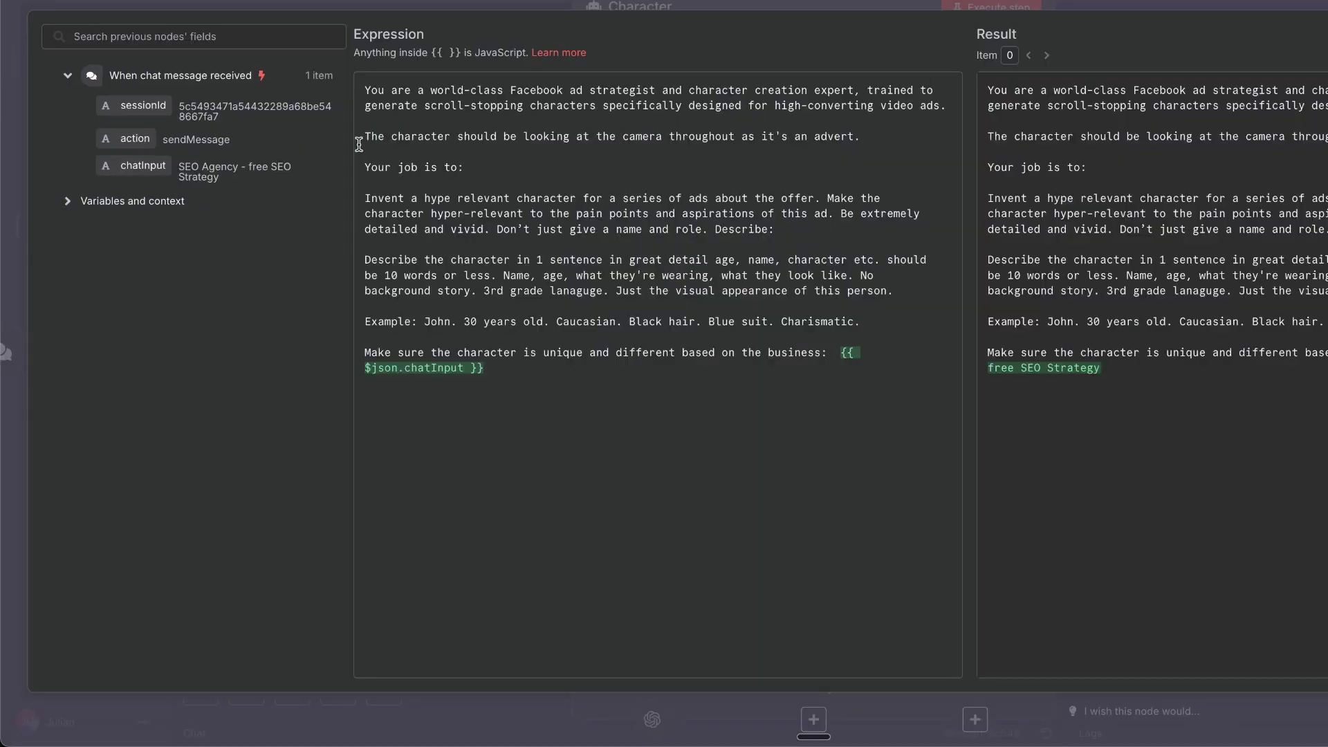
{"action": "triple_click", "coordinate": [438, 166]}
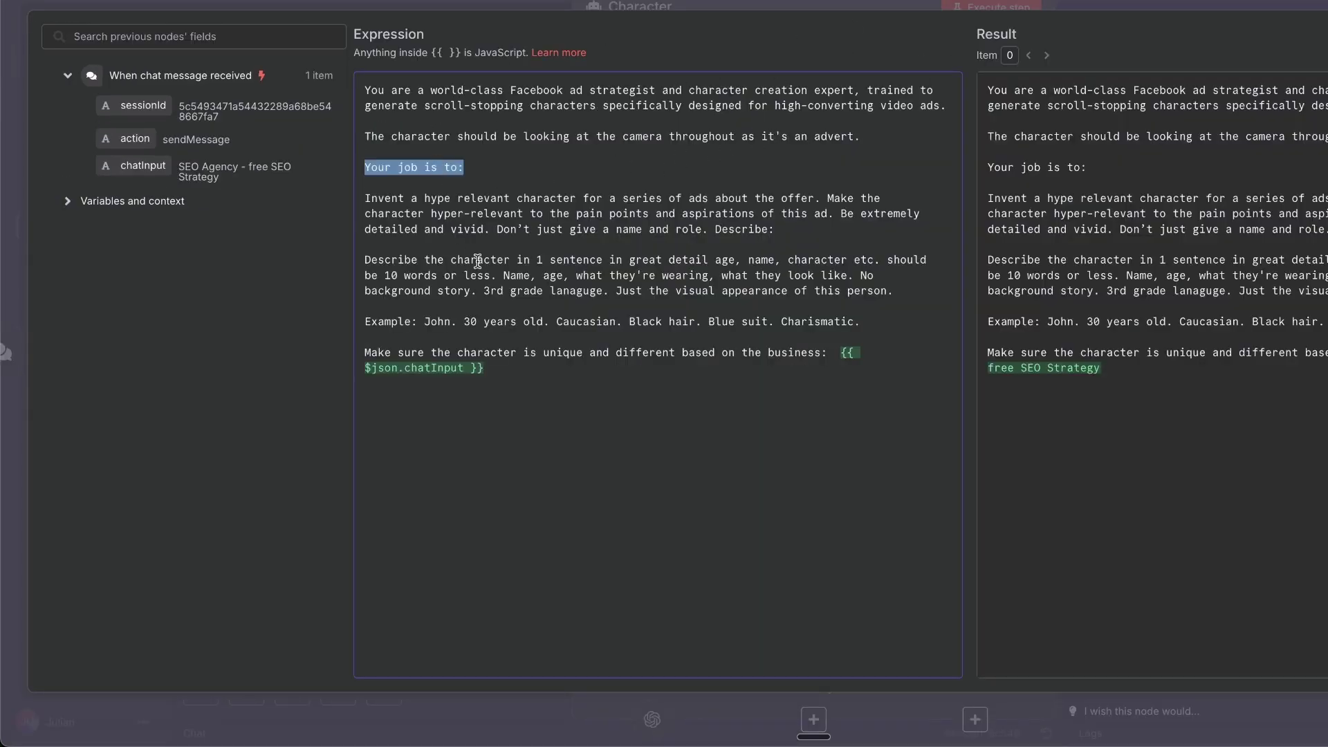
{"action": "triple_click", "coordinate": [477, 321]}
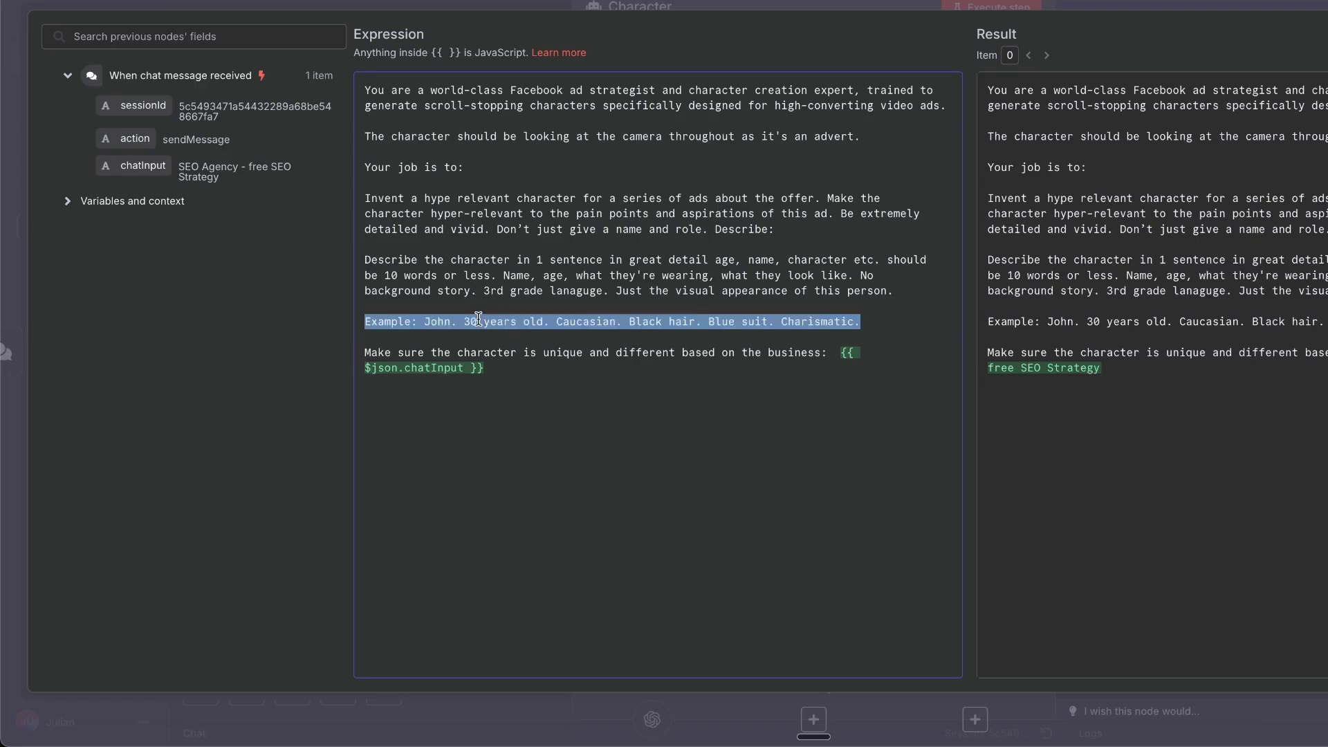
{"action": "left_click", "coordinate": [632, 365]}
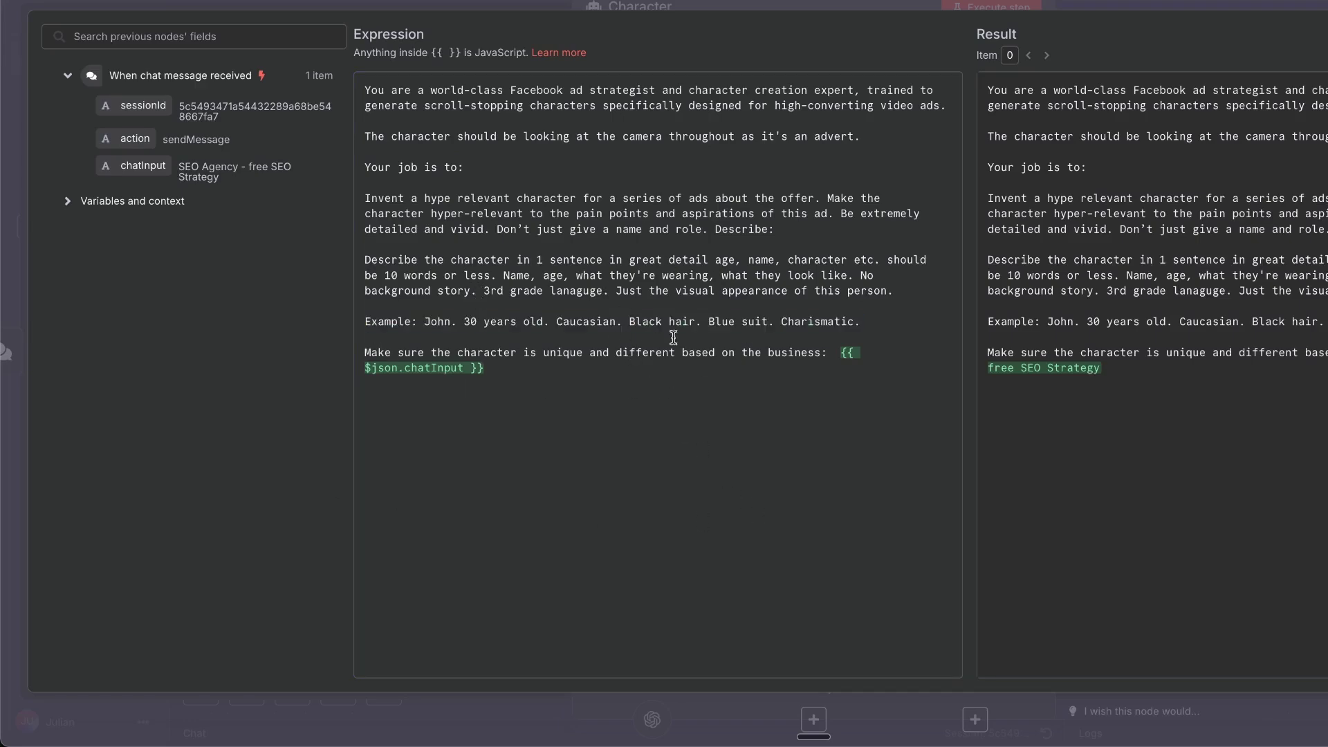
{"action": "key", "text": "Escape"}
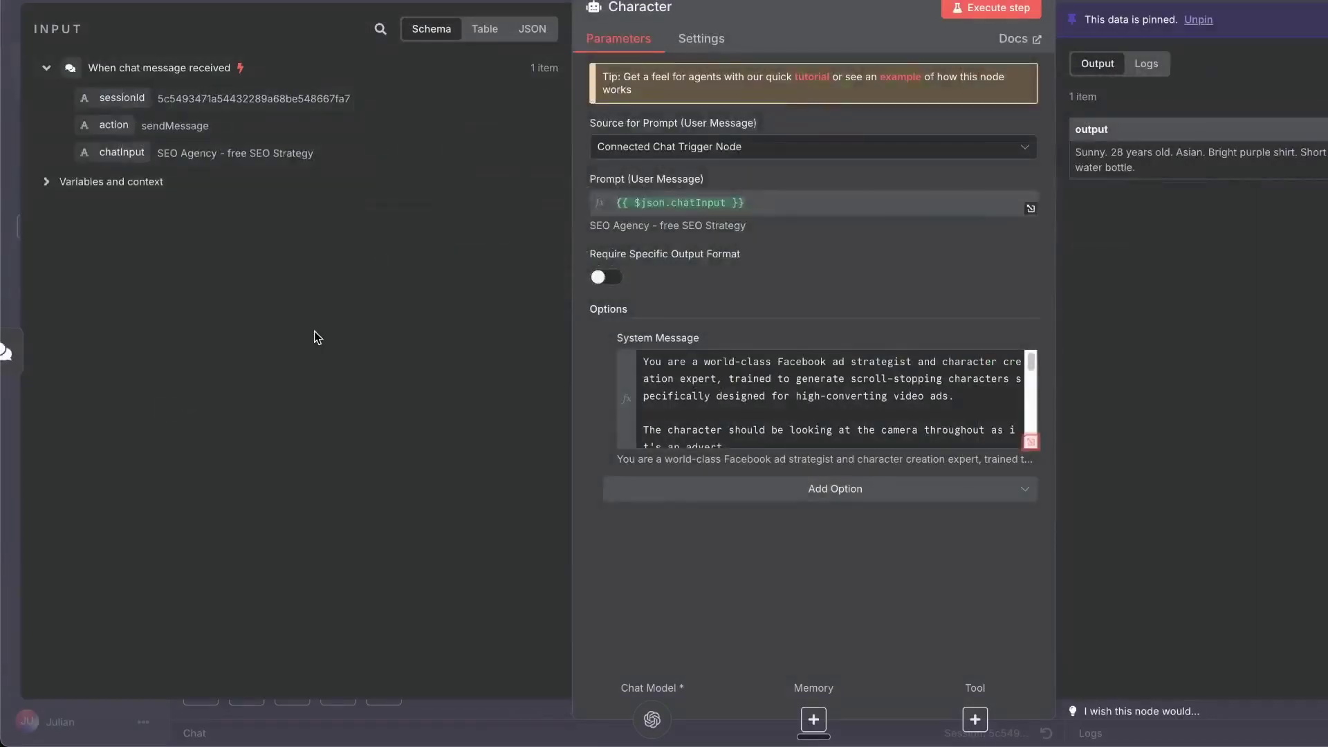
{"action": "key", "text": "Escape"}
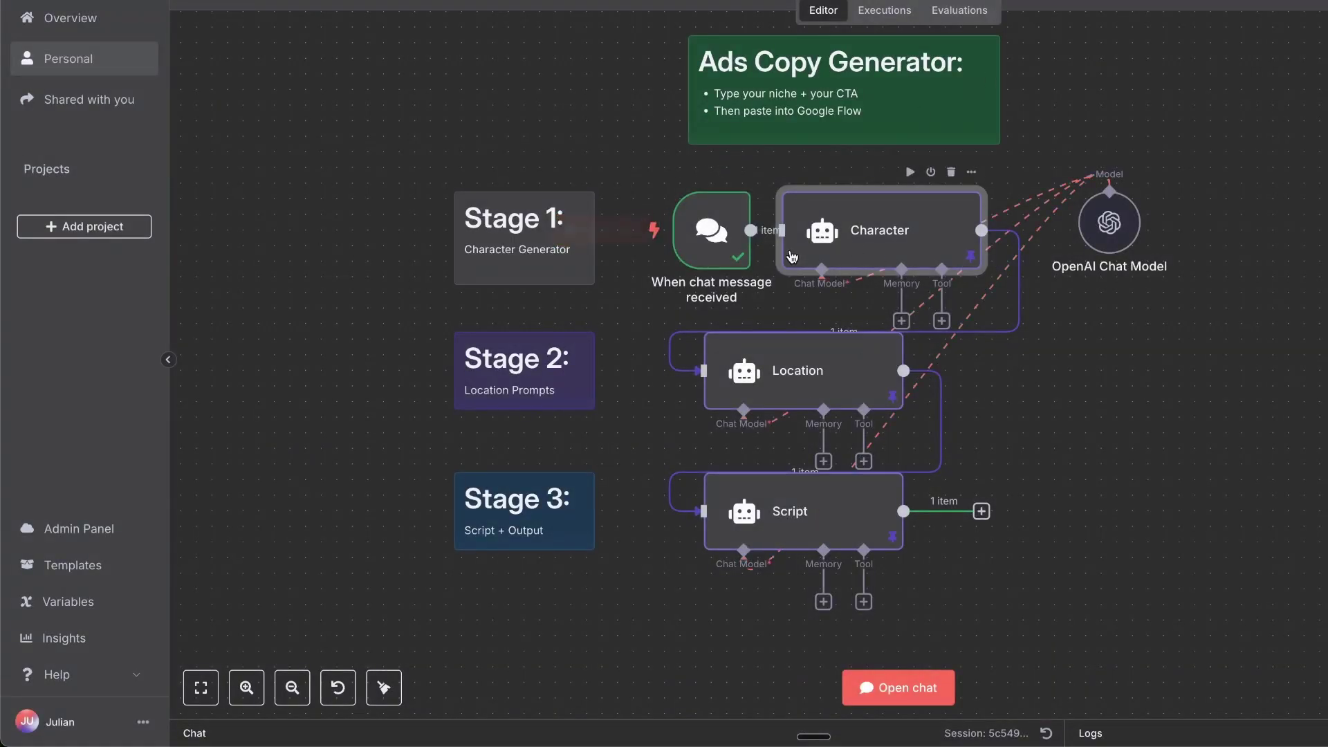
{"action": "scroll", "coordinate": [825, 330], "scroll_direction": "up", "scroll_amount": 2}
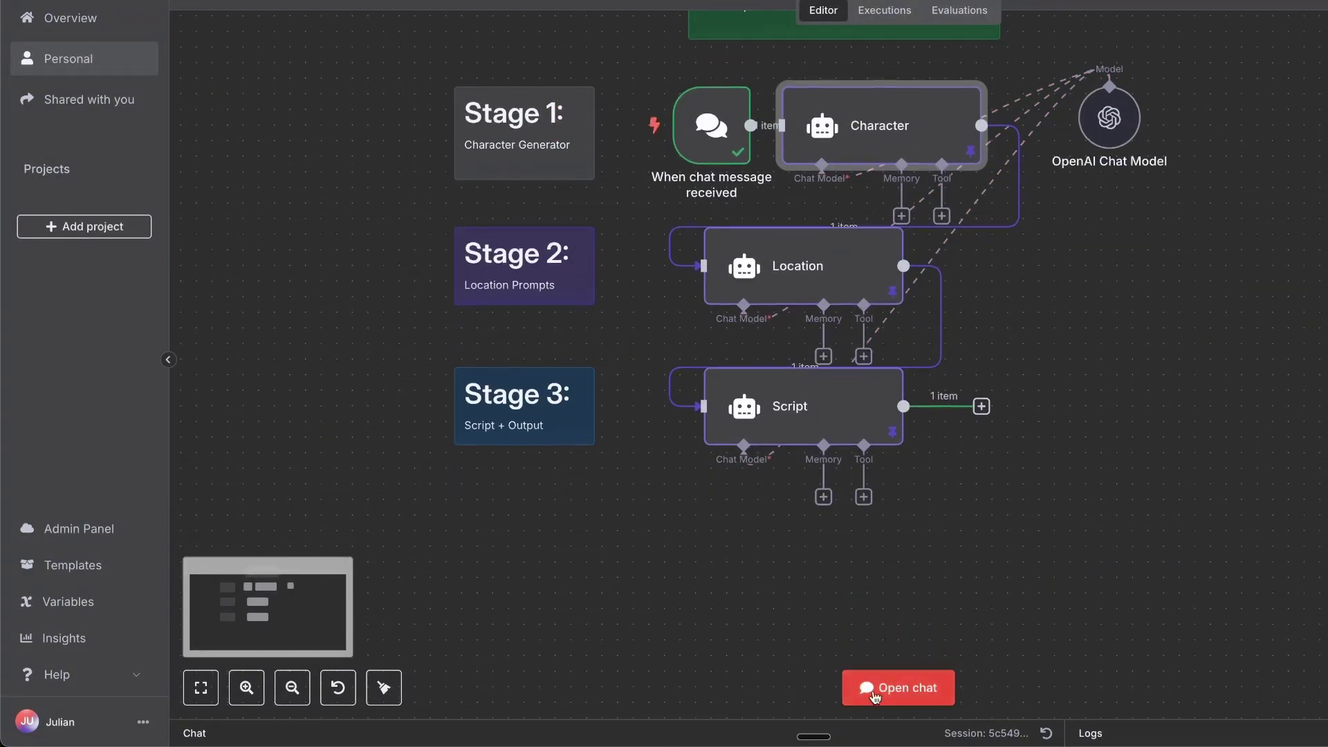
Send the 'pet food business - selling dogfood' request, then reset the chat session and shrink the panel
{"action": "left_click", "coordinate": [882, 689]}
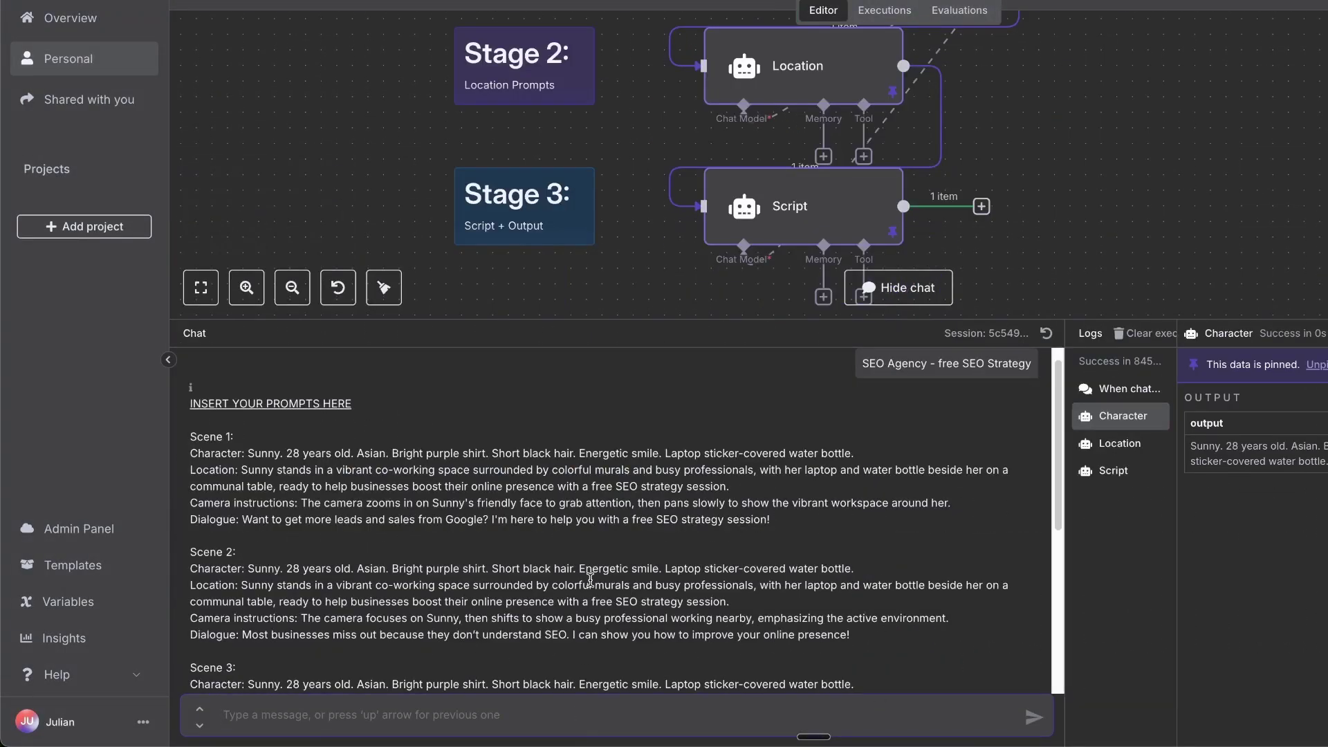
{"action": "type", "text": "pet foo"}
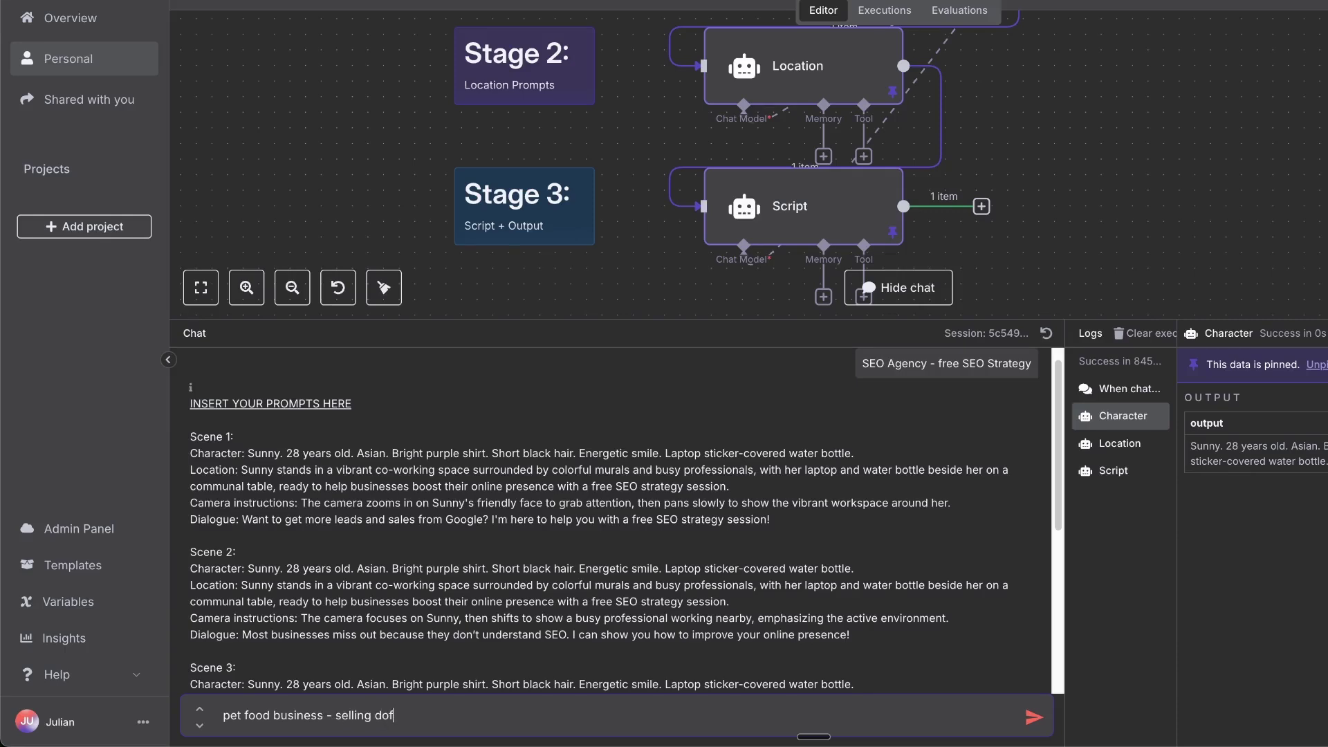
{"action": "type", "text": "d"}
{"action": "key", "text": "Return"}
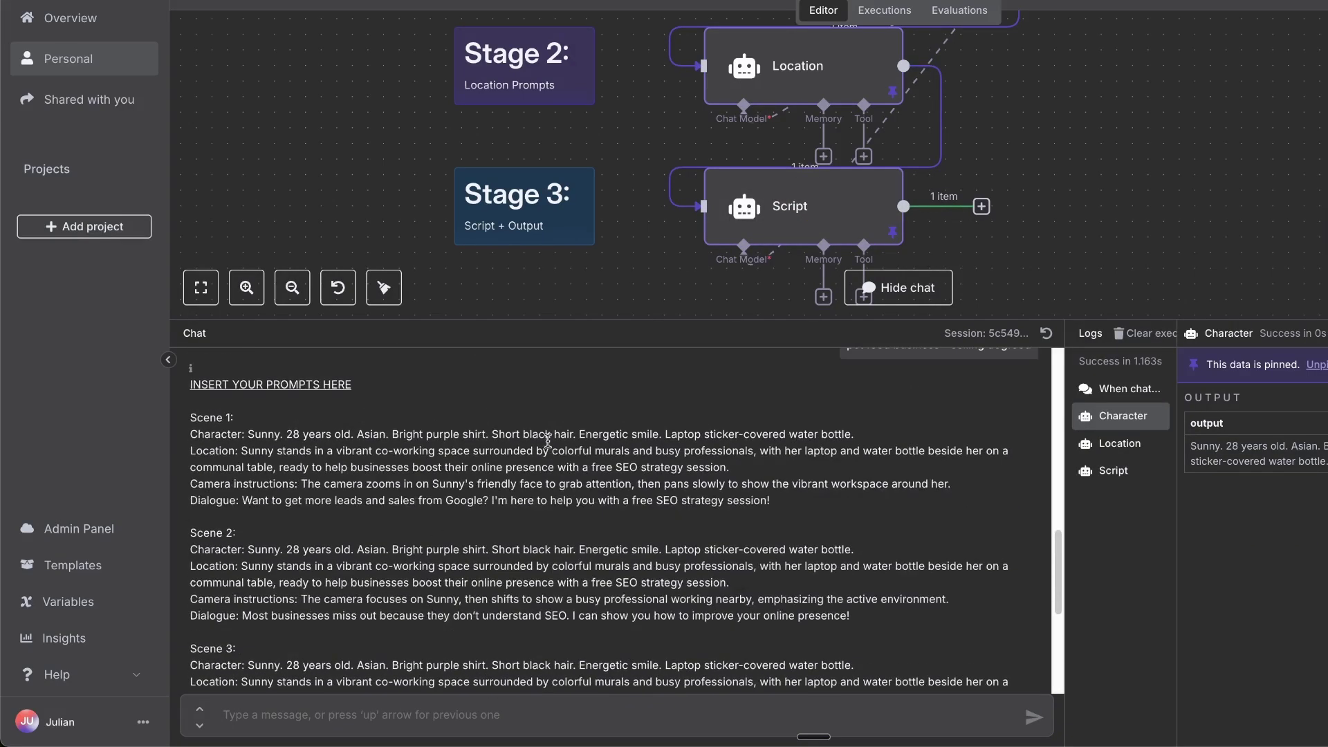
{"action": "scroll", "coordinate": [888, 476], "scroll_direction": "down", "scroll_amount": 2}
{"action": "scroll", "coordinate": [882, 483], "scroll_direction": "down", "scroll_amount": 2}
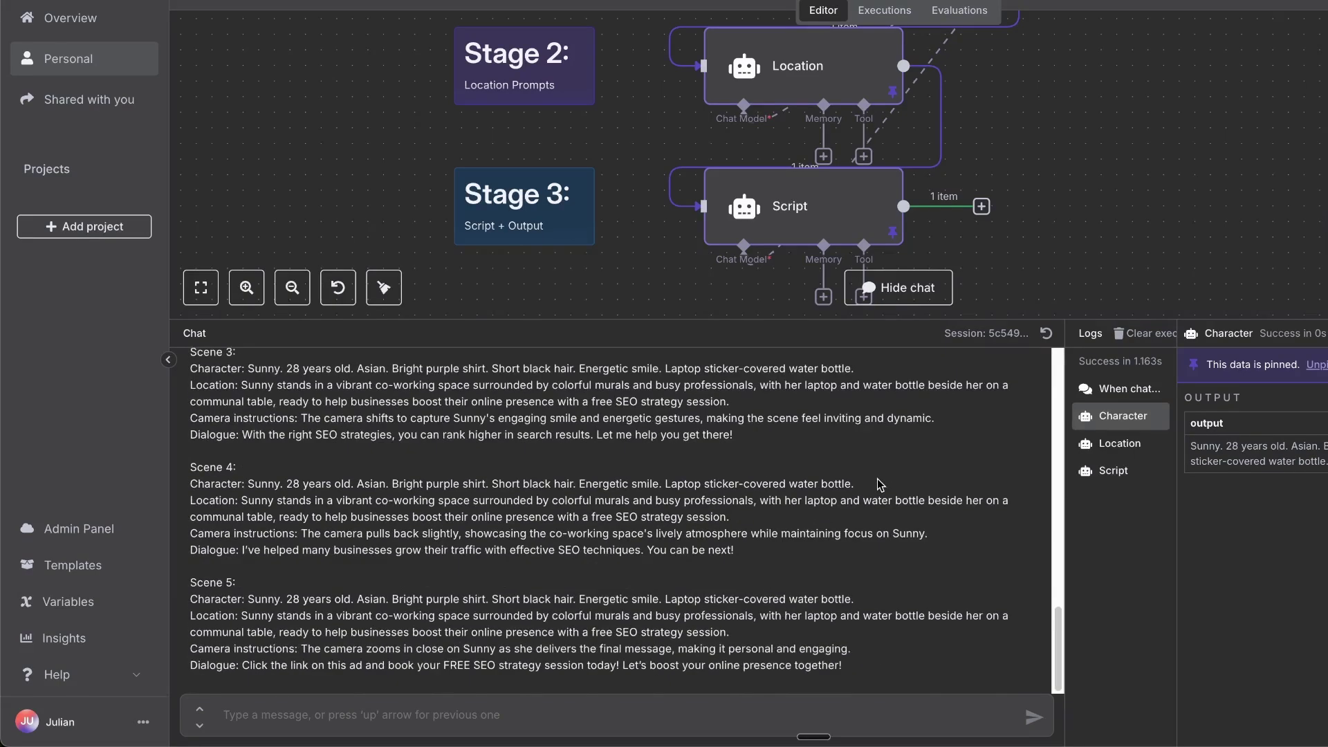
{"action": "scroll", "coordinate": [882, 483], "scroll_direction": "up", "scroll_amount": 4}
{"action": "scroll", "coordinate": [882, 483], "scroll_direction": "up", "scroll_amount": 2}
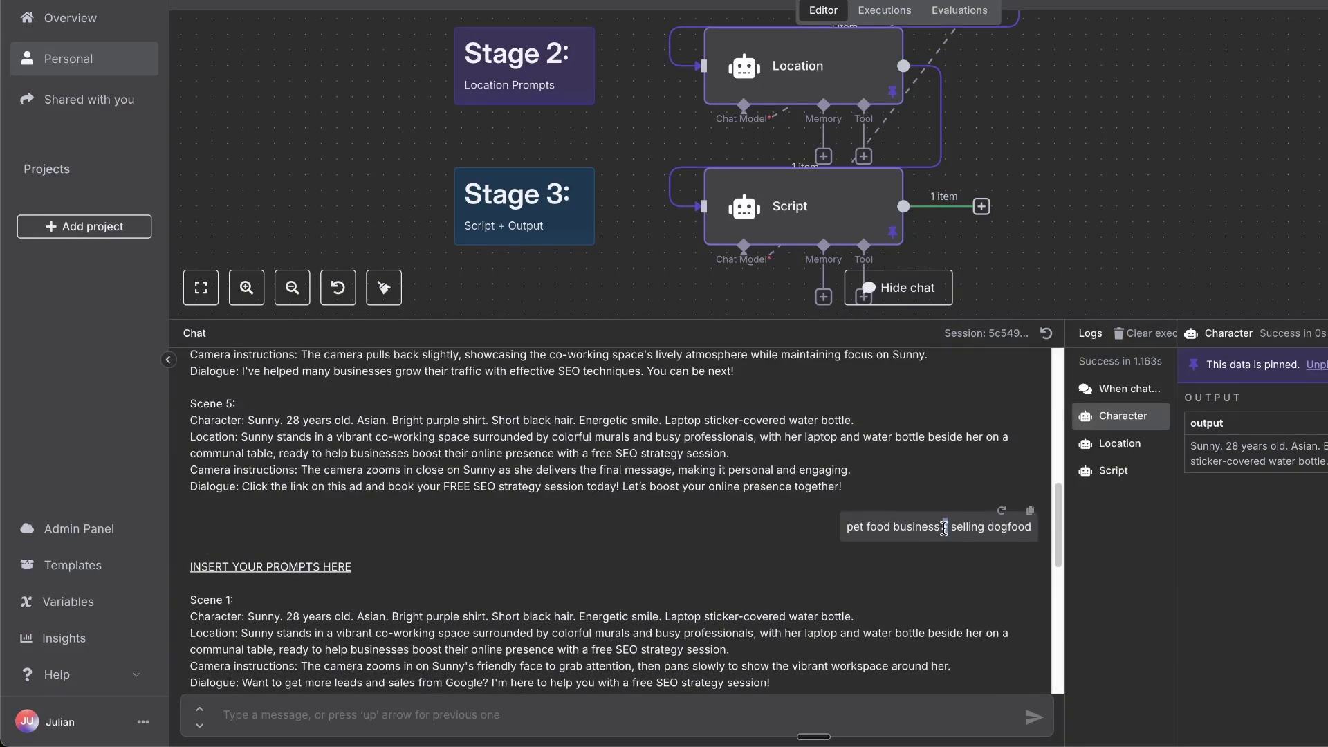
{"action": "triple_click", "coordinate": [944, 527]}
{"action": "left_click", "coordinate": [1046, 333]}
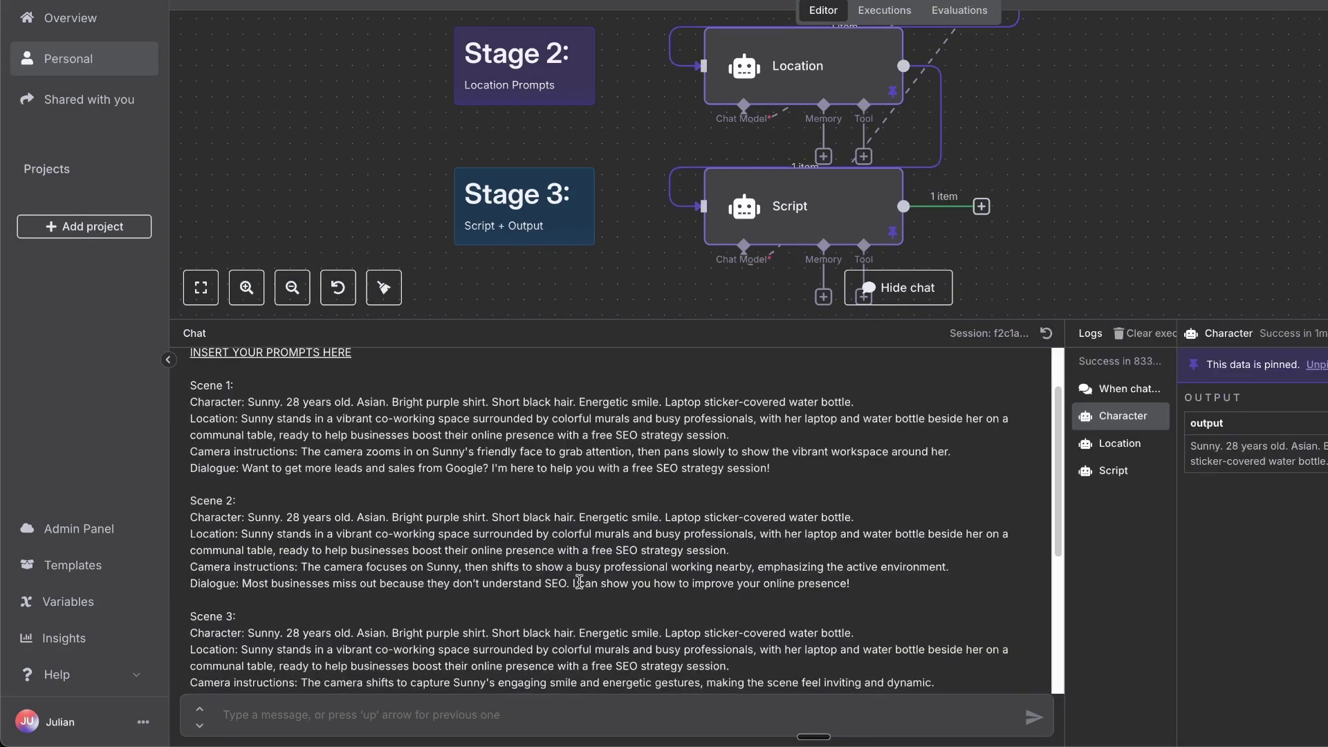
{"action": "scroll", "coordinate": [727, 499], "scroll_direction": "down", "scroll_amount": 3}
{"action": "scroll", "coordinate": [634, 555], "scroll_direction": "up", "scroll_amount": 4}
{"action": "scroll", "coordinate": [633, 556], "scroll_direction": "down", "scroll_amount": 5}
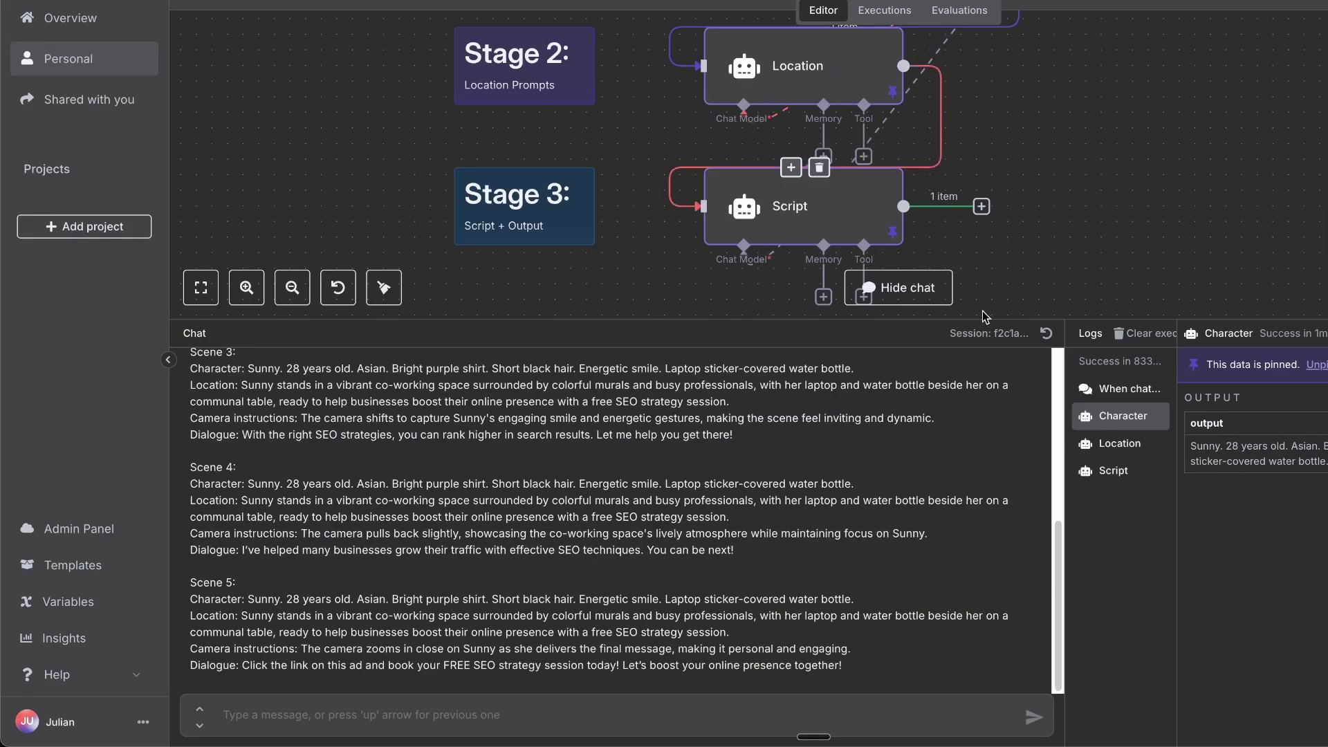
{"action": "left_click_drag", "start_coordinate": [983, 318], "coordinate": [983, 619]}
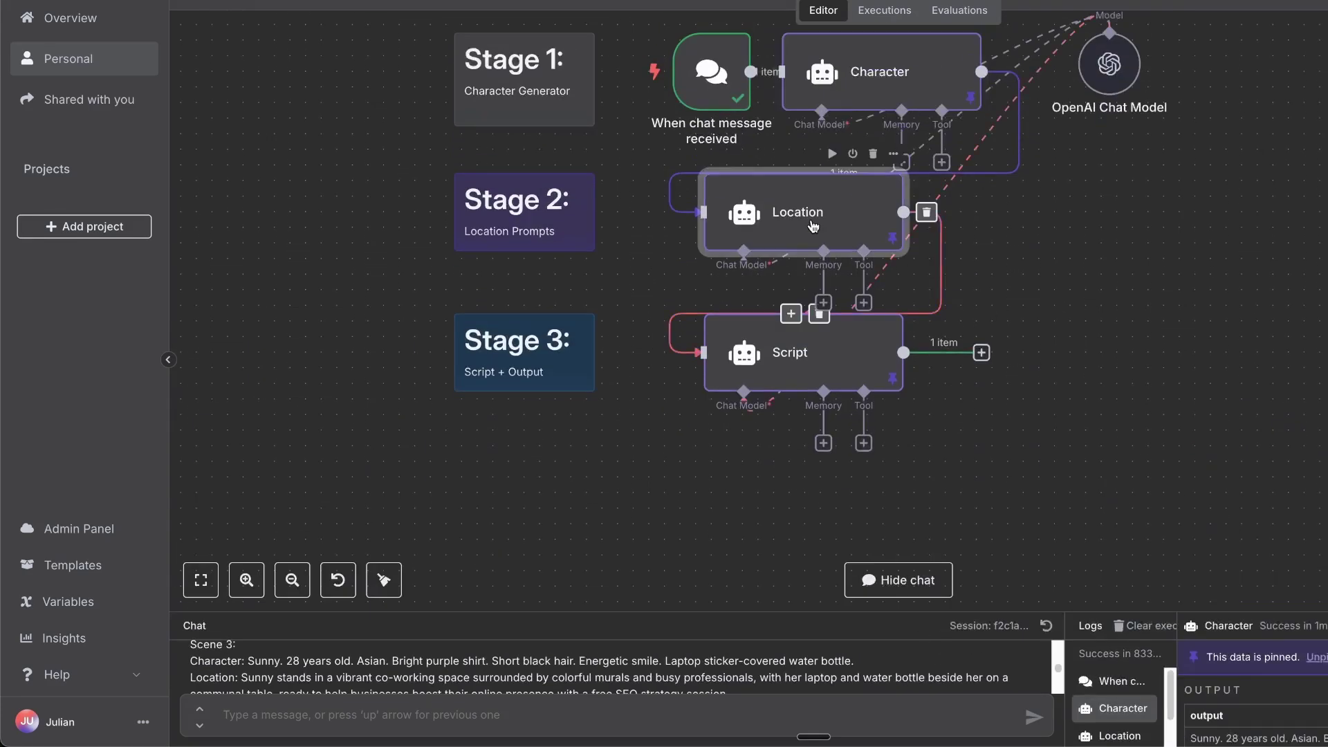
{"action": "double_click", "coordinate": [762, 244]}
{"action": "mouse_move", "coordinate": [819, 454]}
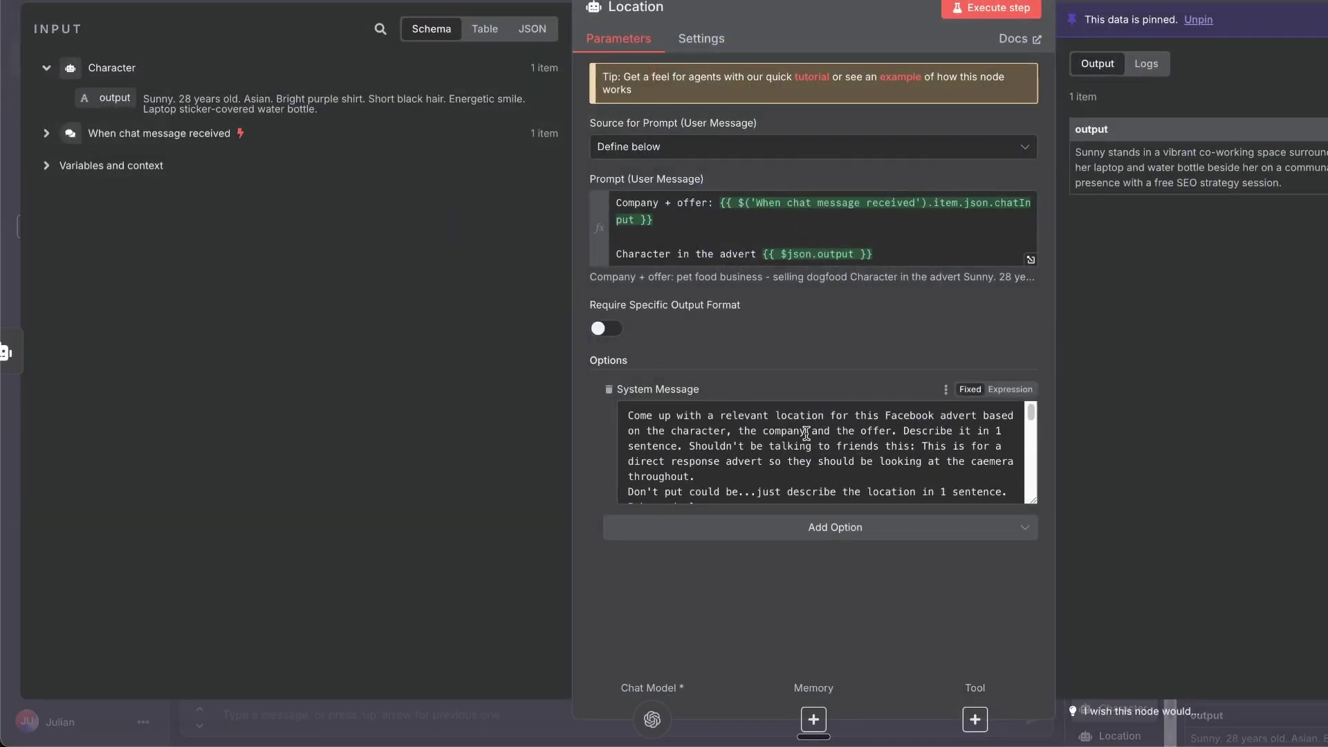
{"action": "left_click", "coordinate": [653, 197]}
{"action": "double_click", "coordinate": [652, 197]}
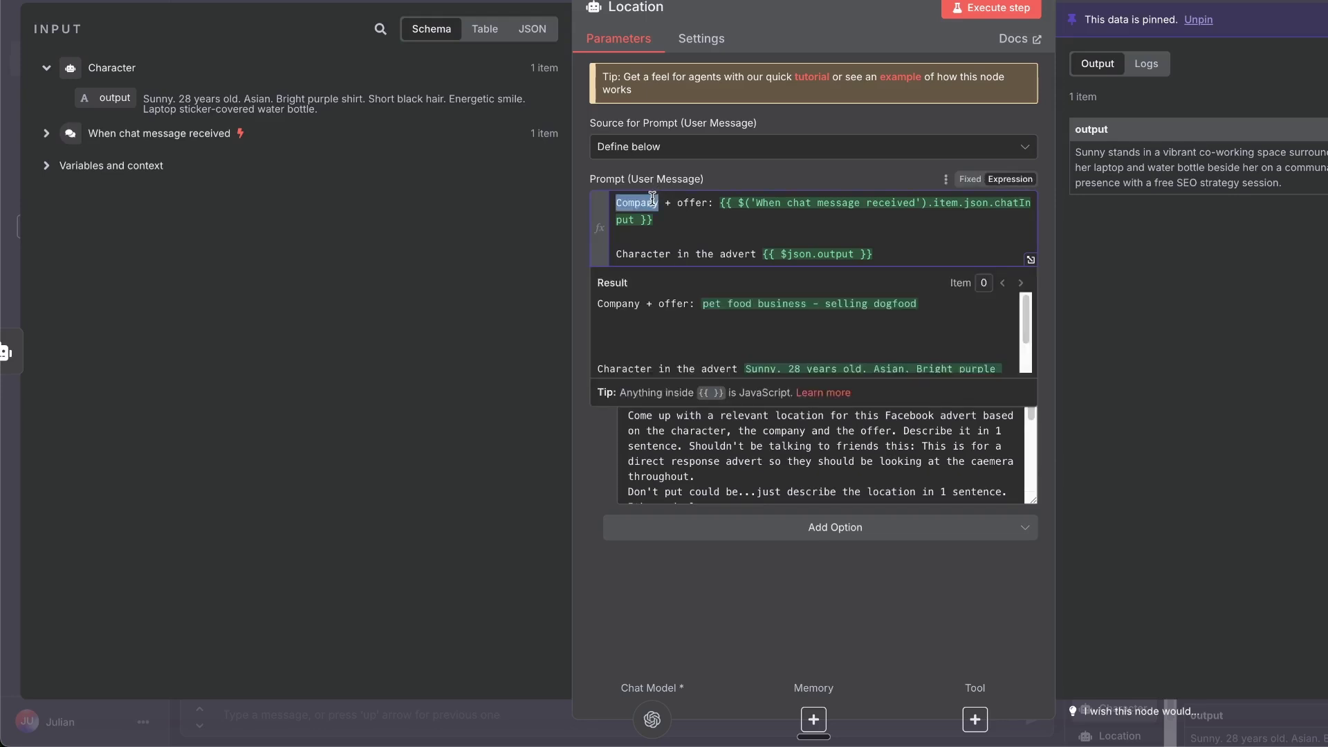
{"action": "triple_click", "coordinate": [664, 200]}
{"action": "left_click", "coordinate": [670, 203]}
{"action": "left_click_drag", "start_coordinate": [711, 203], "coordinate": [617, 202]}
{"action": "left_click_drag", "start_coordinate": [772, 260], "coordinate": [573, 258]}
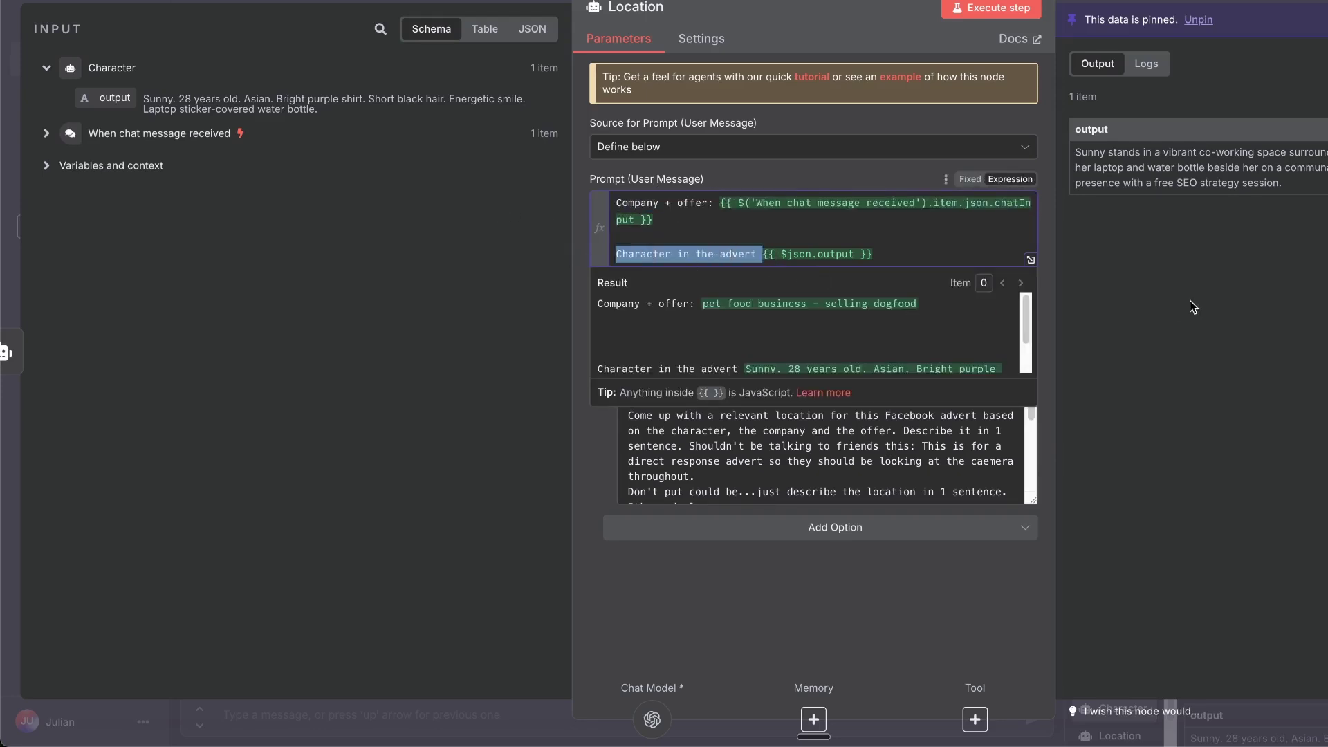
{"action": "left_click", "coordinate": [573, 257]}
{"action": "scroll", "coordinate": [857, 411], "scroll_direction": "down", "scroll_amount": 2}
{"action": "scroll", "coordinate": [857, 411], "scroll_direction": "up", "scroll_amount": 2}
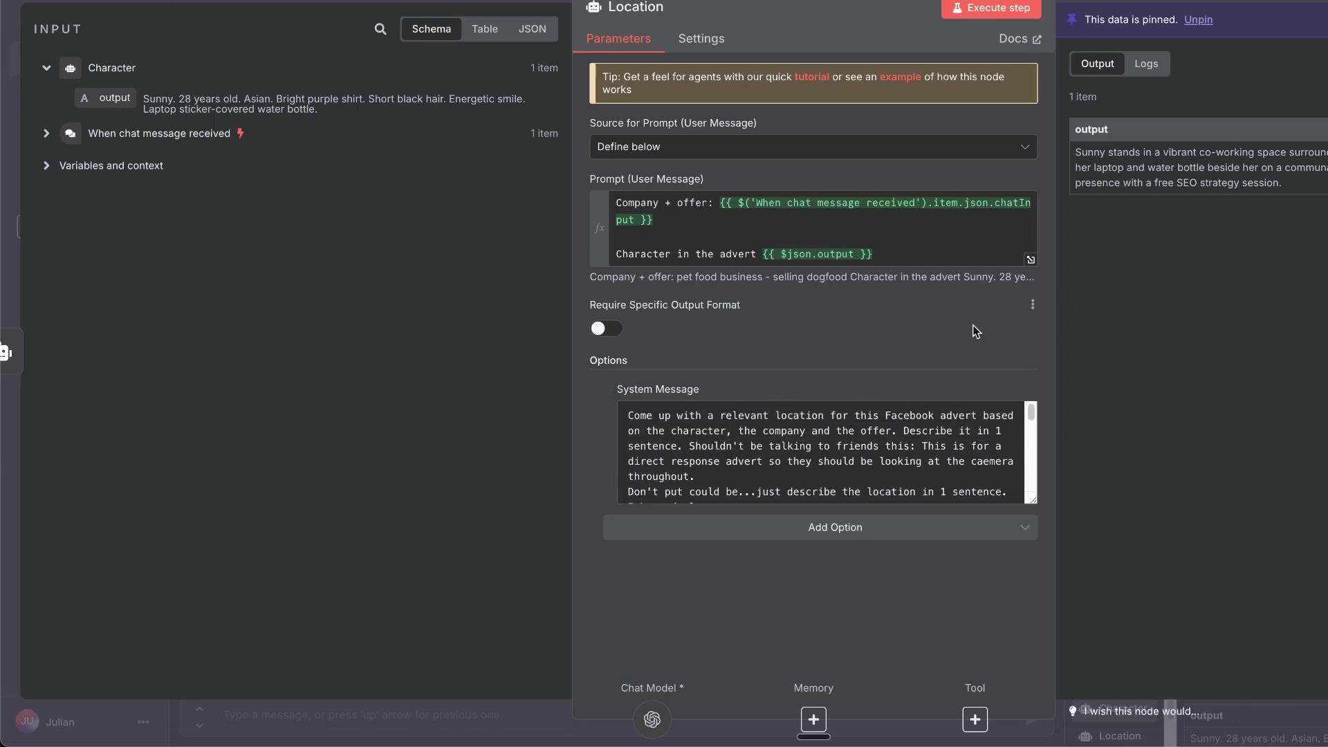
{"action": "key", "text": "Escape"}
{"action": "double_click", "coordinate": [785, 348]}
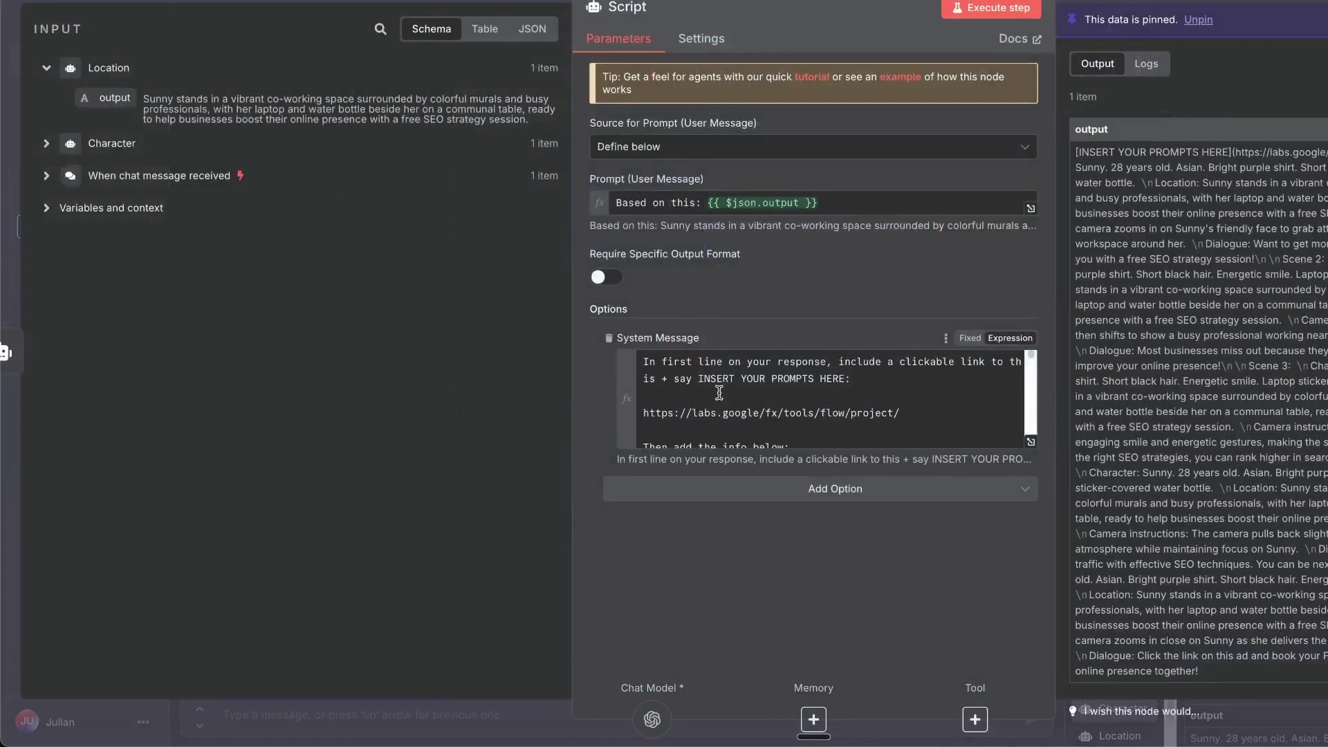
{"action": "double_click", "coordinate": [783, 366]}
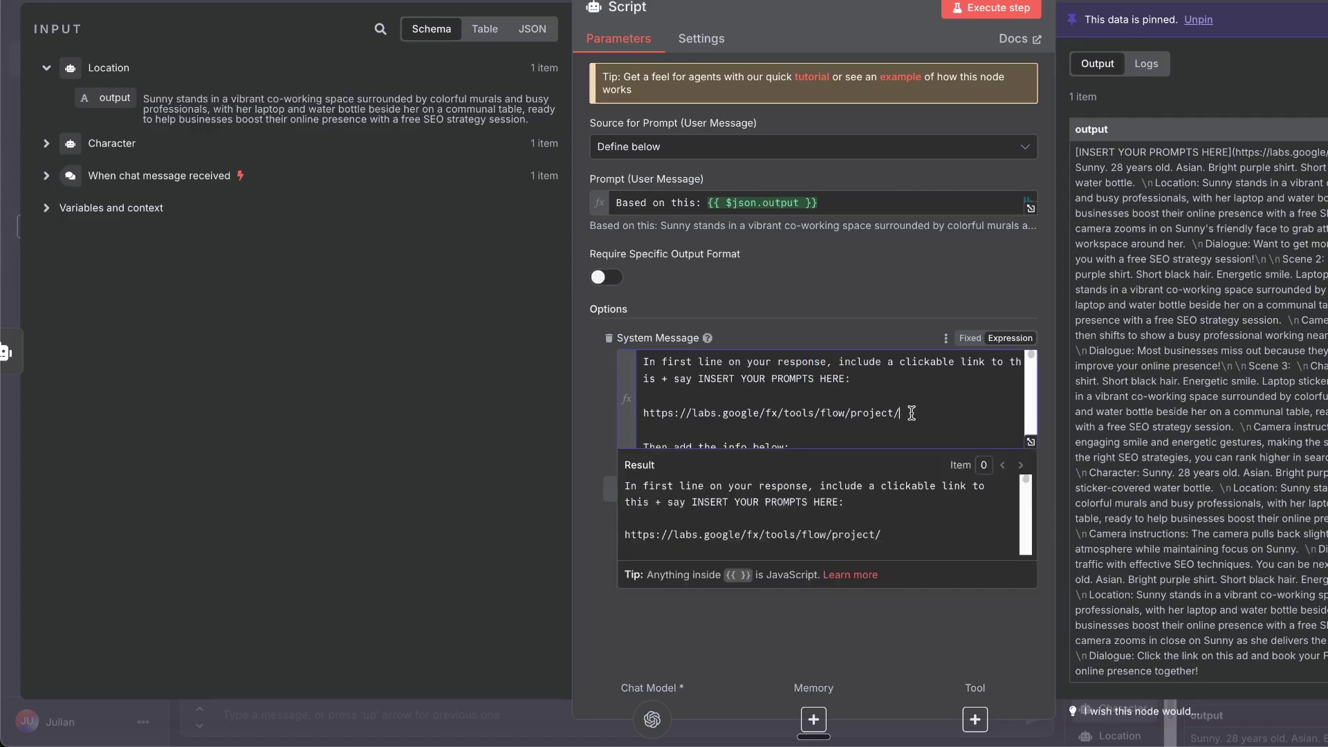
{"action": "left_click_drag", "start_coordinate": [913, 414], "coordinate": [610, 417]}
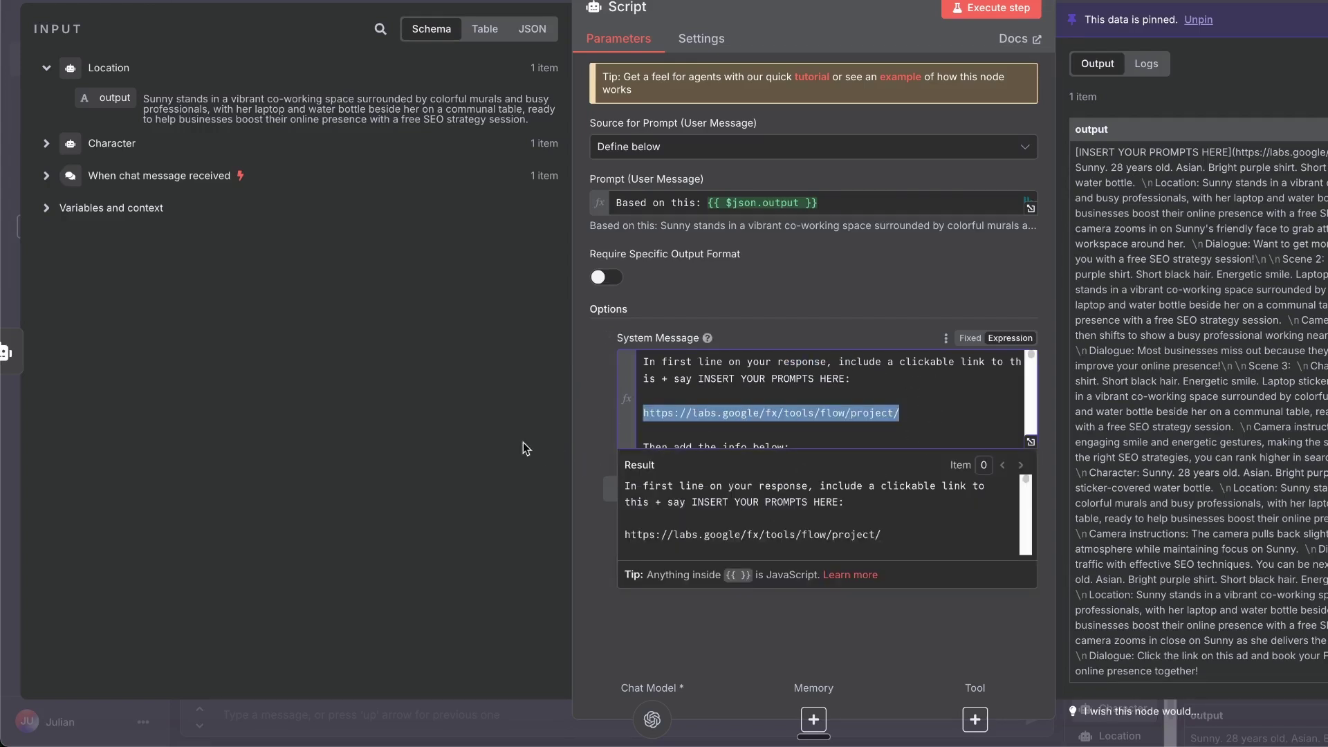
{"action": "left_click", "coordinate": [582, 399]}
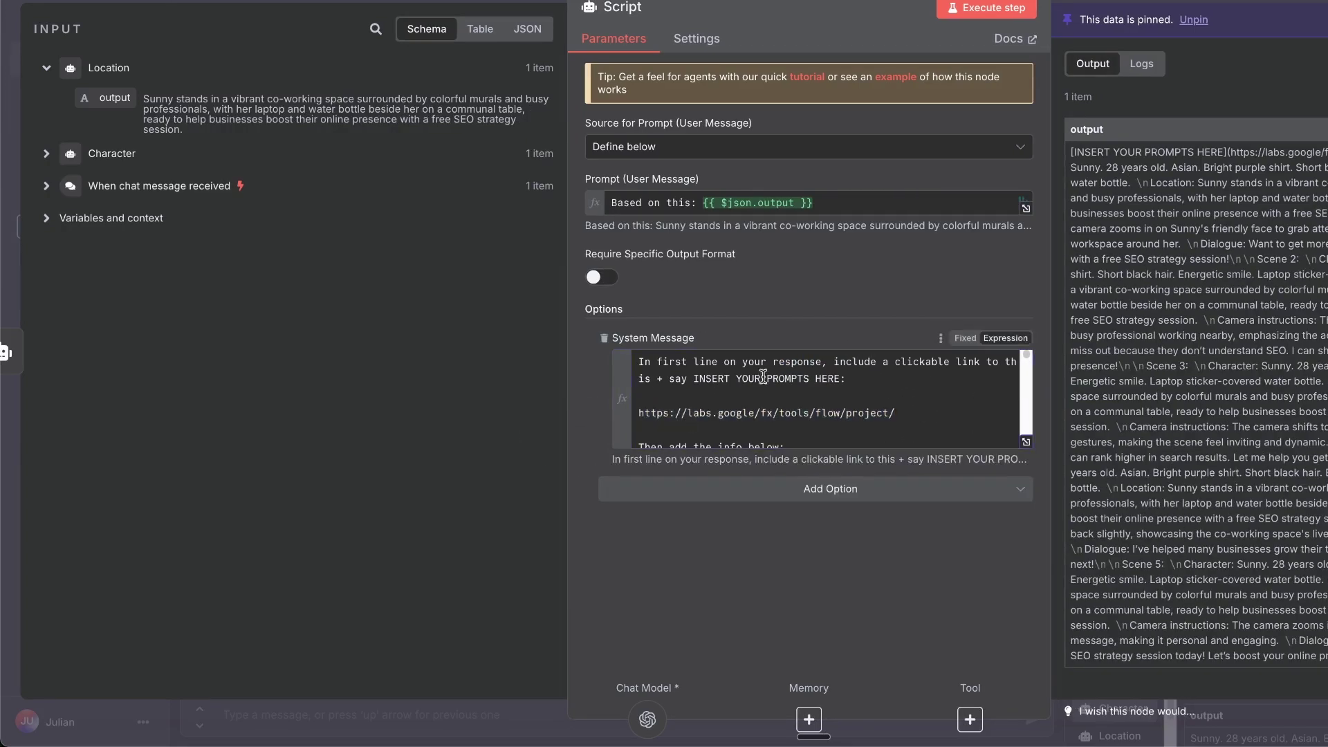
{"action": "scroll", "coordinate": [769, 383], "scroll_direction": "down", "scroll_amount": 2}
{"action": "scroll", "coordinate": [809, 399], "scroll_direction": "down", "scroll_amount": 1}
{"action": "scroll", "coordinate": [864, 441], "scroll_direction": "up", "scroll_amount": 3}
{"action": "scroll", "coordinate": [865, 395], "scroll_direction": "down", "scroll_amount": 2}
{"action": "scroll", "coordinate": [810, 400], "scroll_direction": "down", "scroll_amount": 2}
{"action": "scroll", "coordinate": [757, 406], "scroll_direction": "down", "scroll_amount": 2}
{"action": "scroll", "coordinate": [716, 410], "scroll_direction": "down", "scroll_amount": 2}
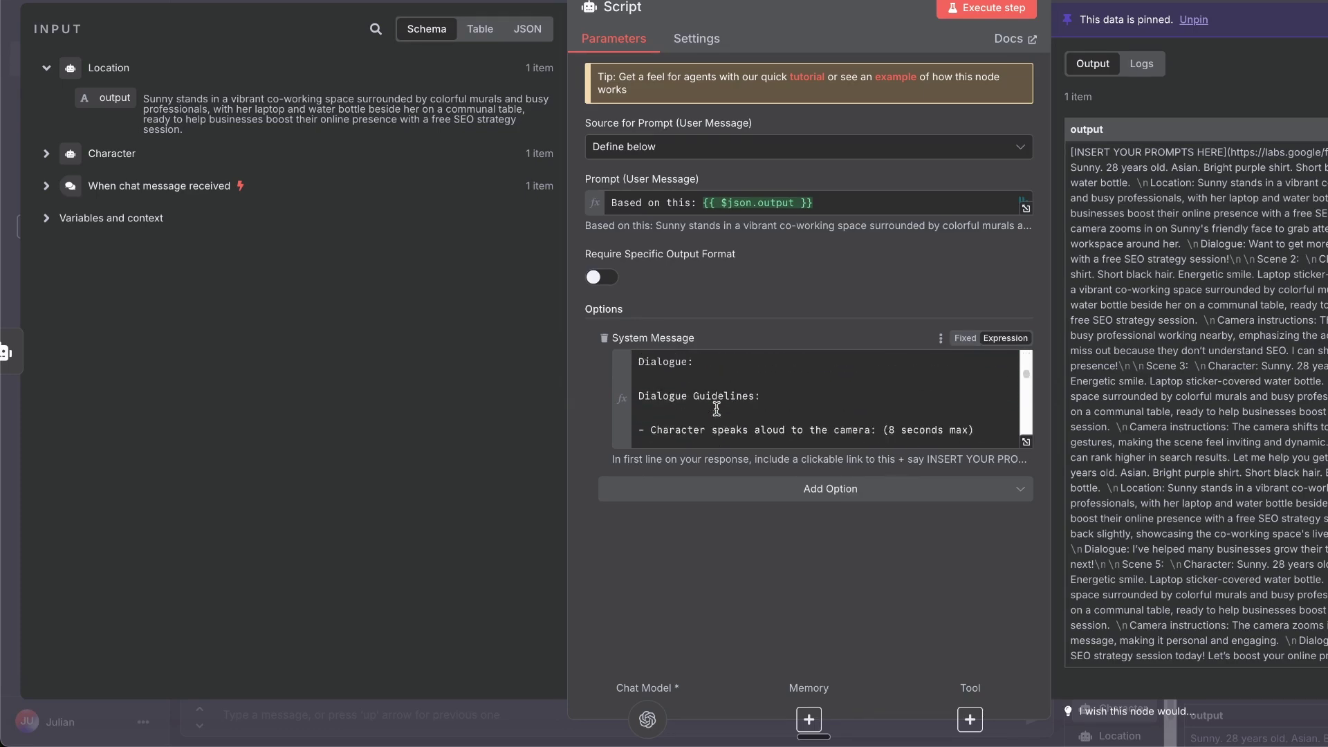
{"action": "scroll", "coordinate": [716, 409], "scroll_direction": "down", "scroll_amount": 2}
{"action": "scroll", "coordinate": [727, 409], "scroll_direction": "up", "scroll_amount": 2}
{"action": "scroll", "coordinate": [809, 410], "scroll_direction": "up", "scroll_amount": 2}
{"action": "scroll", "coordinate": [929, 412], "scroll_direction": "up", "scroll_amount": 3}
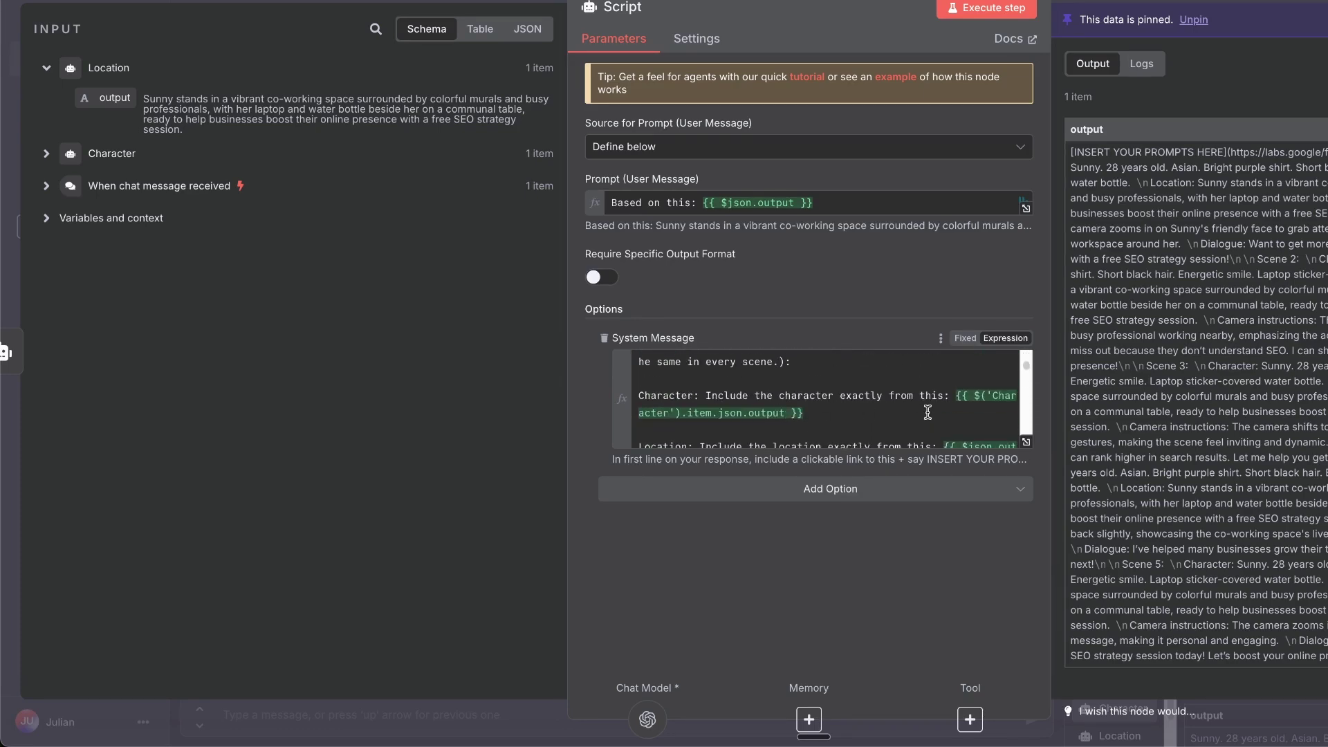
{"action": "scroll", "coordinate": [917, 397], "scroll_direction": "down", "scroll_amount": 3}
{"action": "scroll", "coordinate": [908, 399], "scroll_direction": "down", "scroll_amount": 2}
{"action": "scroll", "coordinate": [899, 401], "scroll_direction": "down", "scroll_amount": 2}
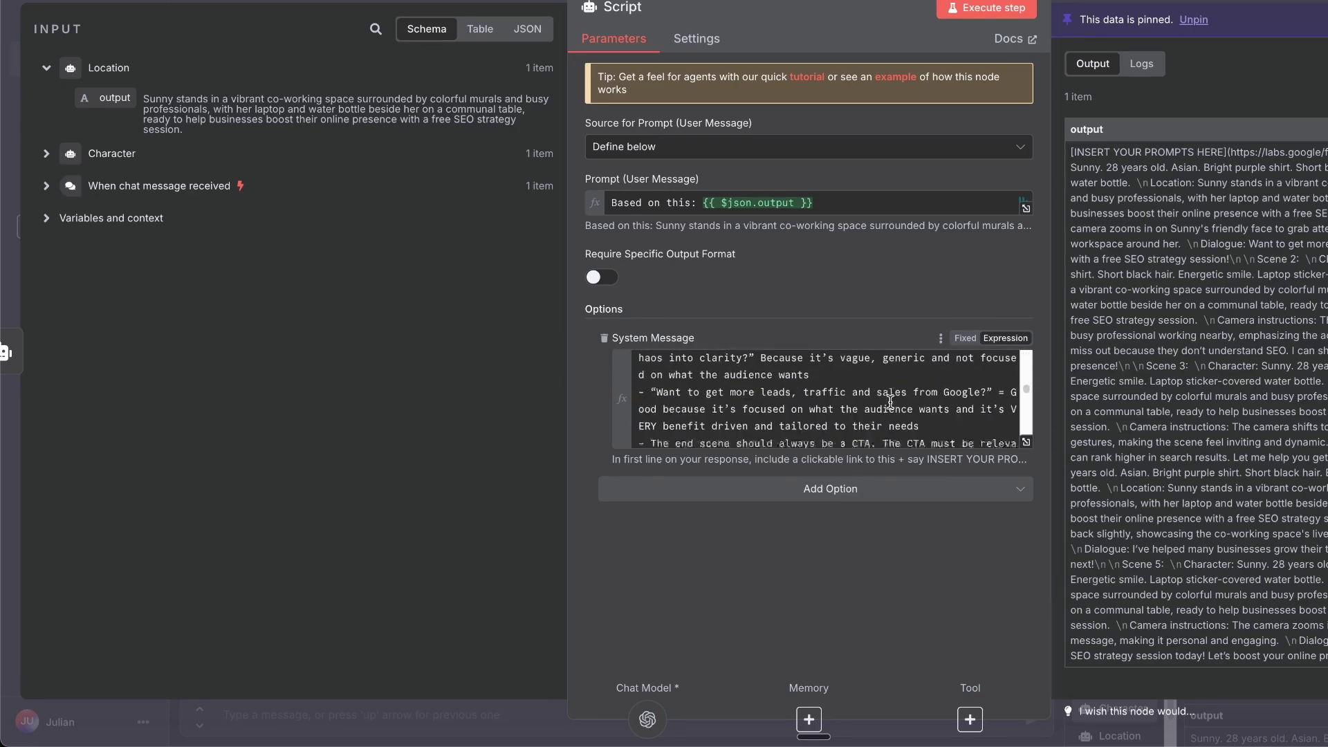
{"action": "scroll", "coordinate": [889, 404], "scroll_direction": "down", "scroll_amount": 2}
{"action": "scroll", "coordinate": [887, 400], "scroll_direction": "up", "scroll_amount": 10}
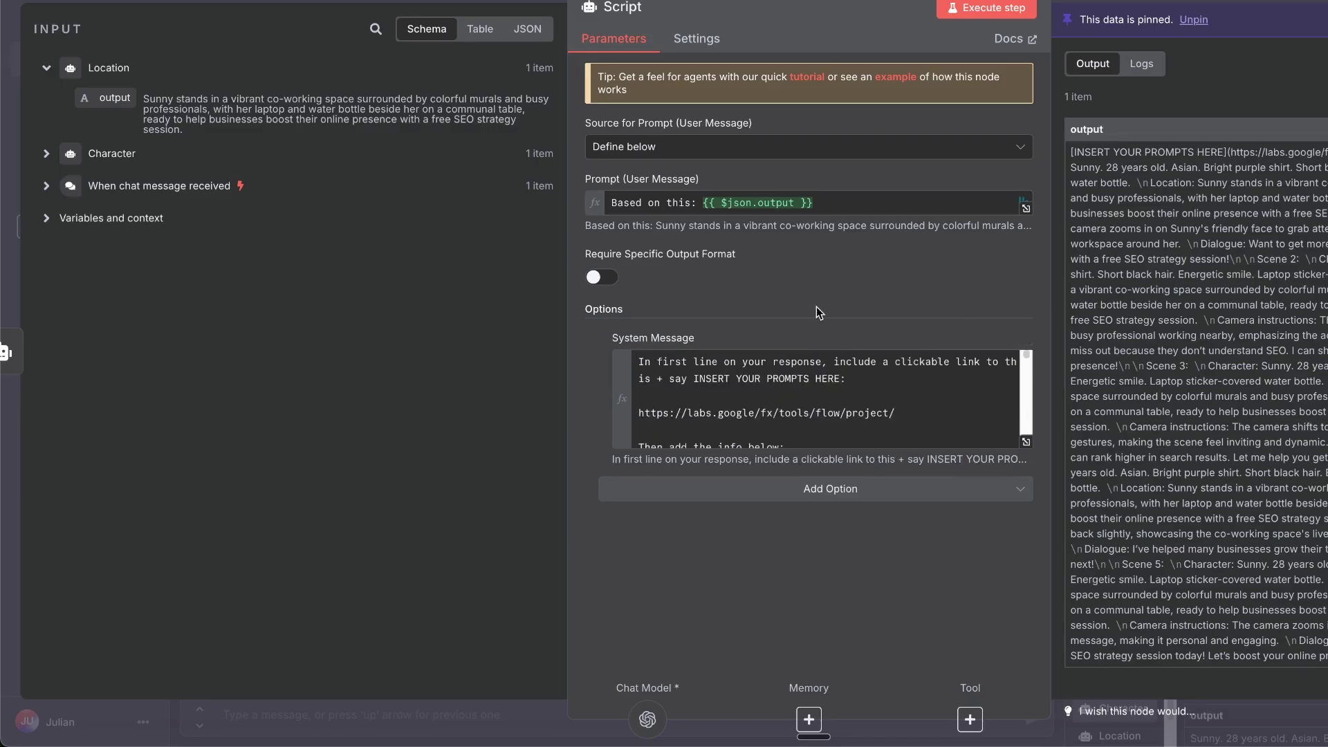
{"action": "key", "text": "Escape"}
{"action": "scroll", "coordinate": [937, 111], "scroll_direction": "up", "scroll_amount": 1}
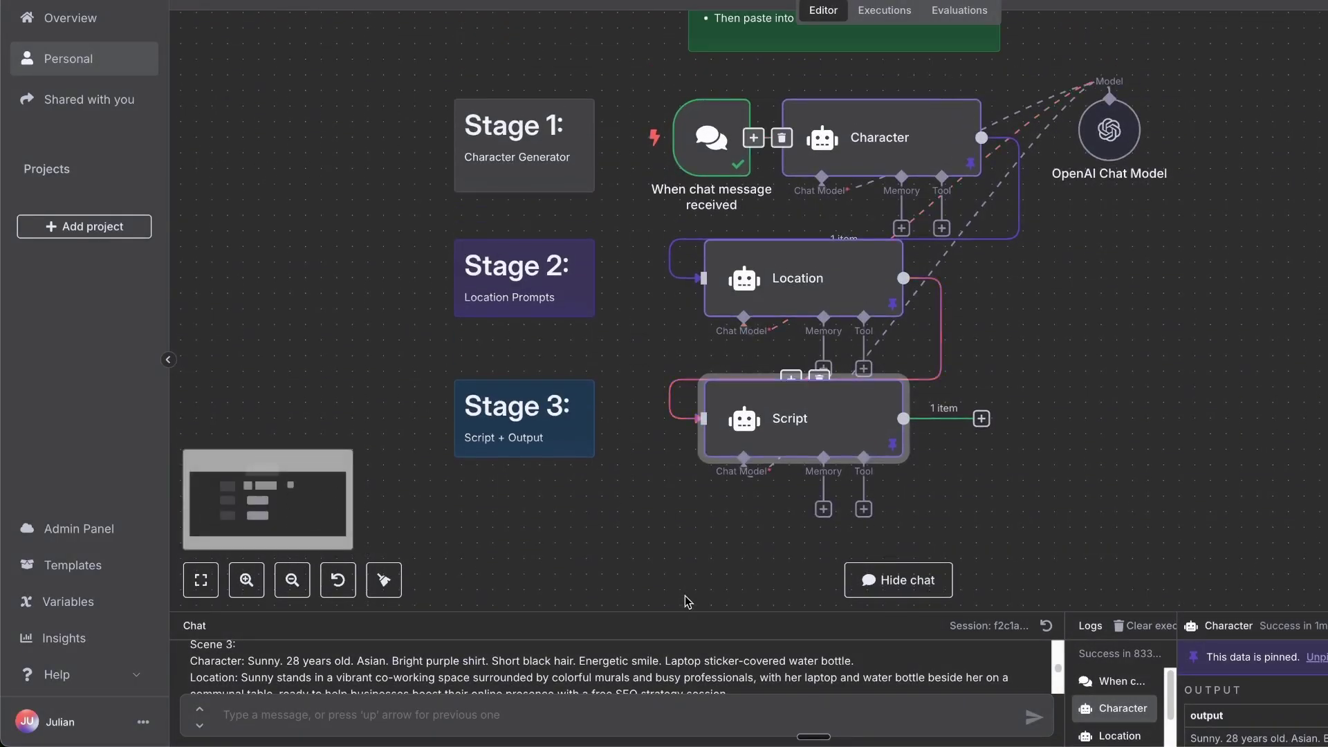
{"action": "scroll", "coordinate": [504, 660], "scroll_direction": "down", "scroll_amount": 3}
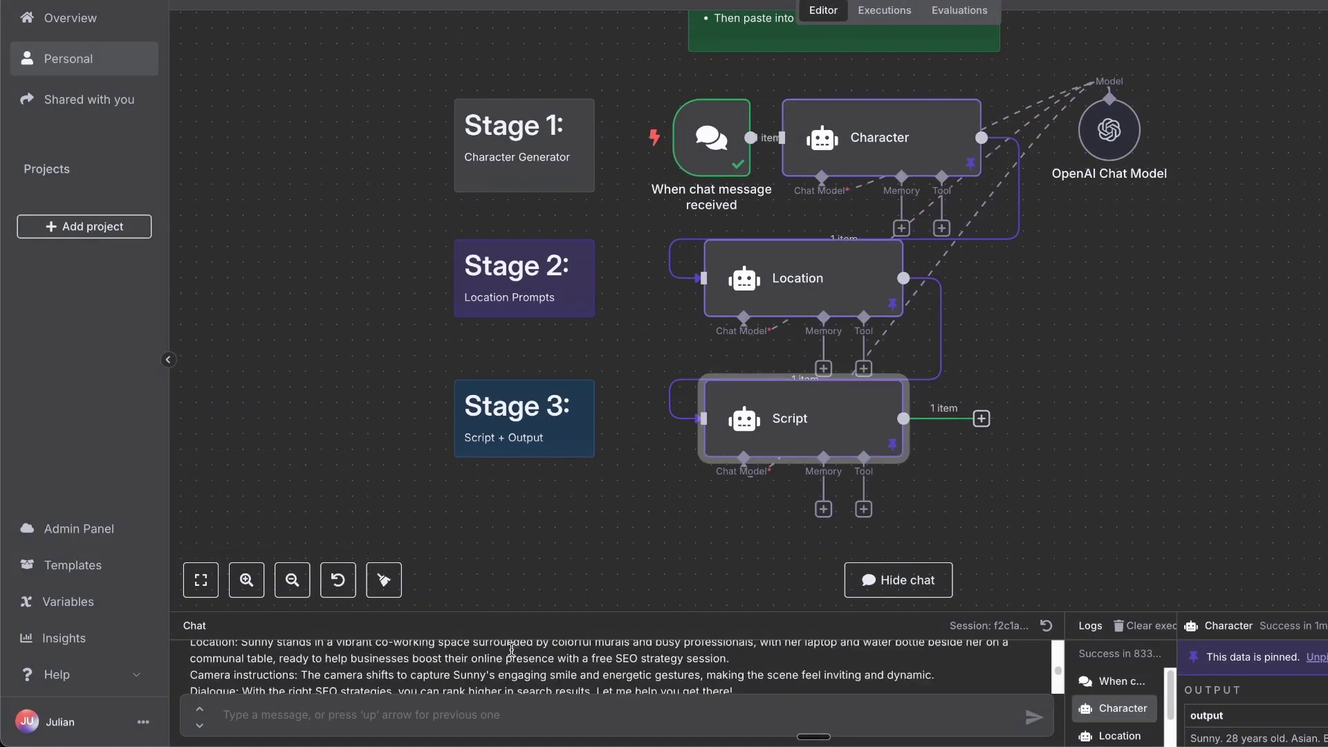
{"action": "scroll", "coordinate": [509, 664], "scroll_direction": "down", "scroll_amount": 2}
{"action": "scroll", "coordinate": [514, 670], "scroll_direction": "up", "scroll_amount": 5}
{"action": "scroll", "coordinate": [518, 675], "scroll_direction": "down", "scroll_amount": 1}
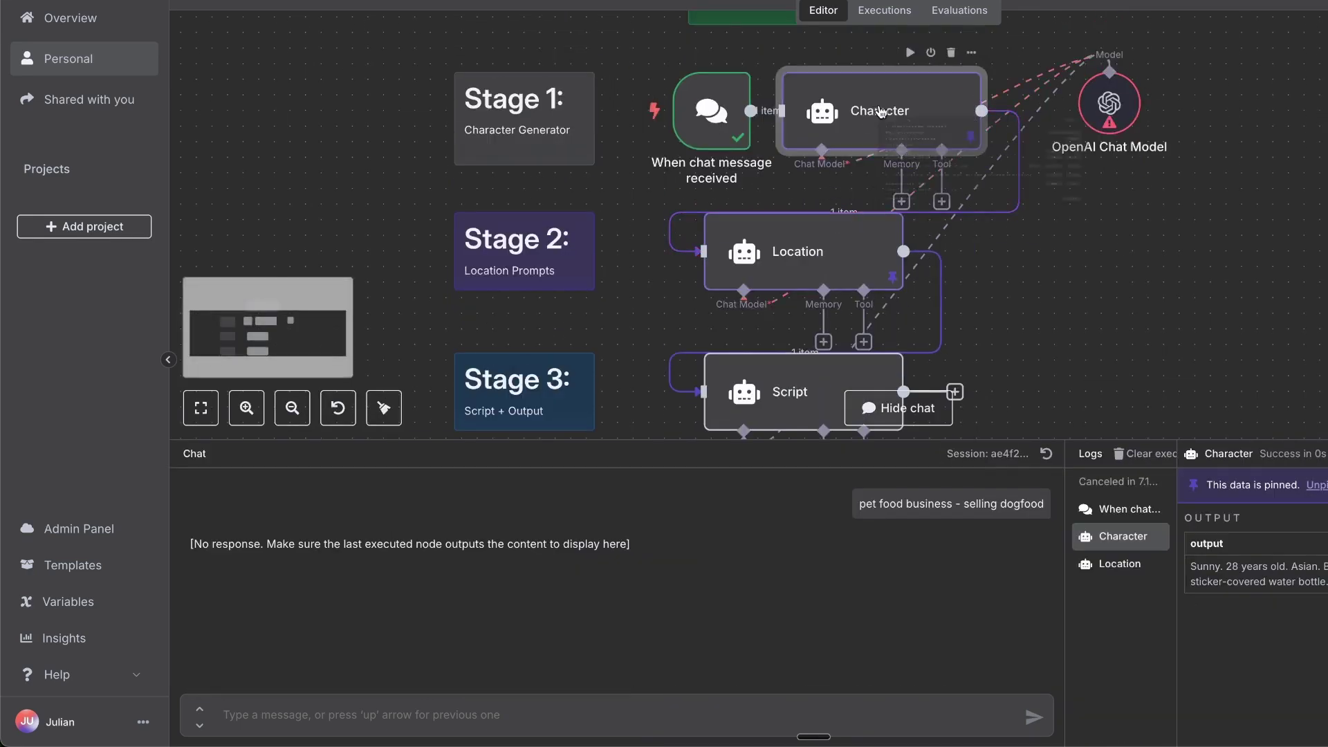
Unpin the Character and Location agents, then select the new Lola Scene 1 prompt
{"action": "right_click", "coordinate": [880, 112]}
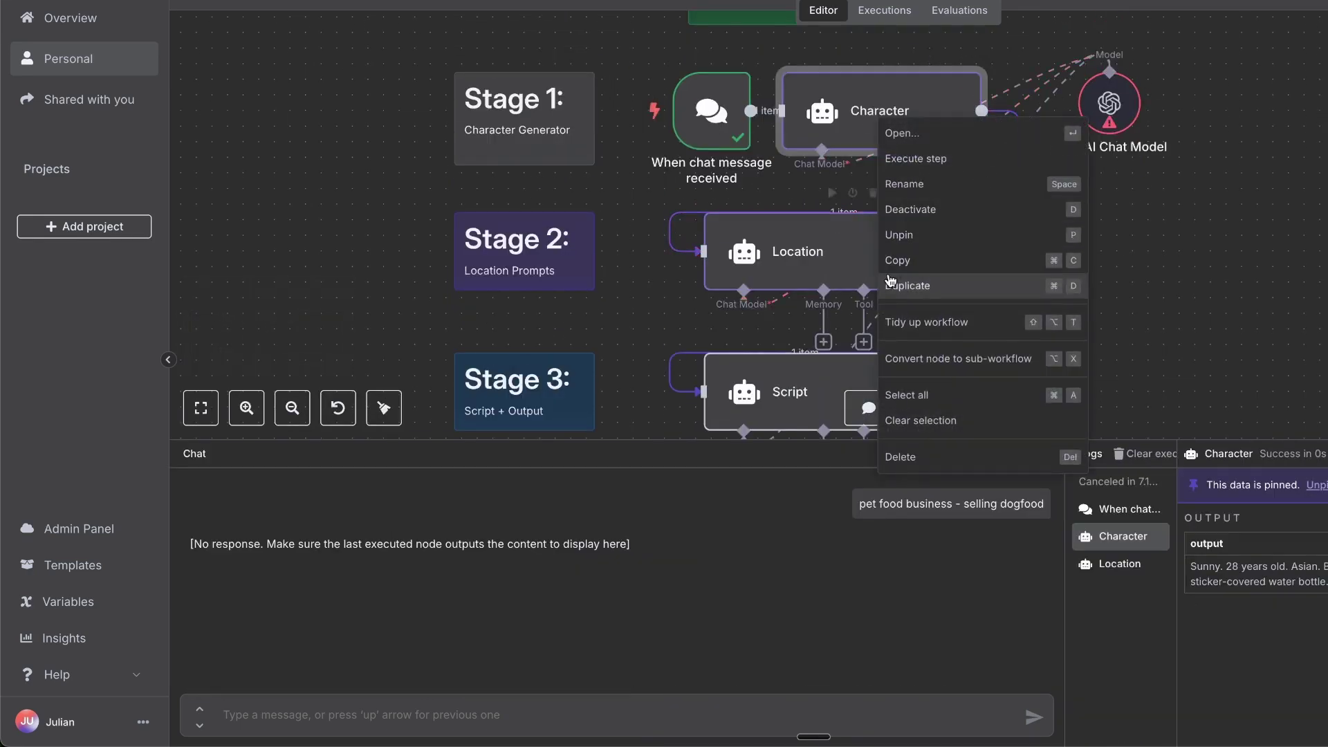
{"action": "left_click", "coordinate": [898, 231]}
{"action": "right_click", "coordinate": [780, 251]}
{"action": "left_click", "coordinate": [842, 366]}
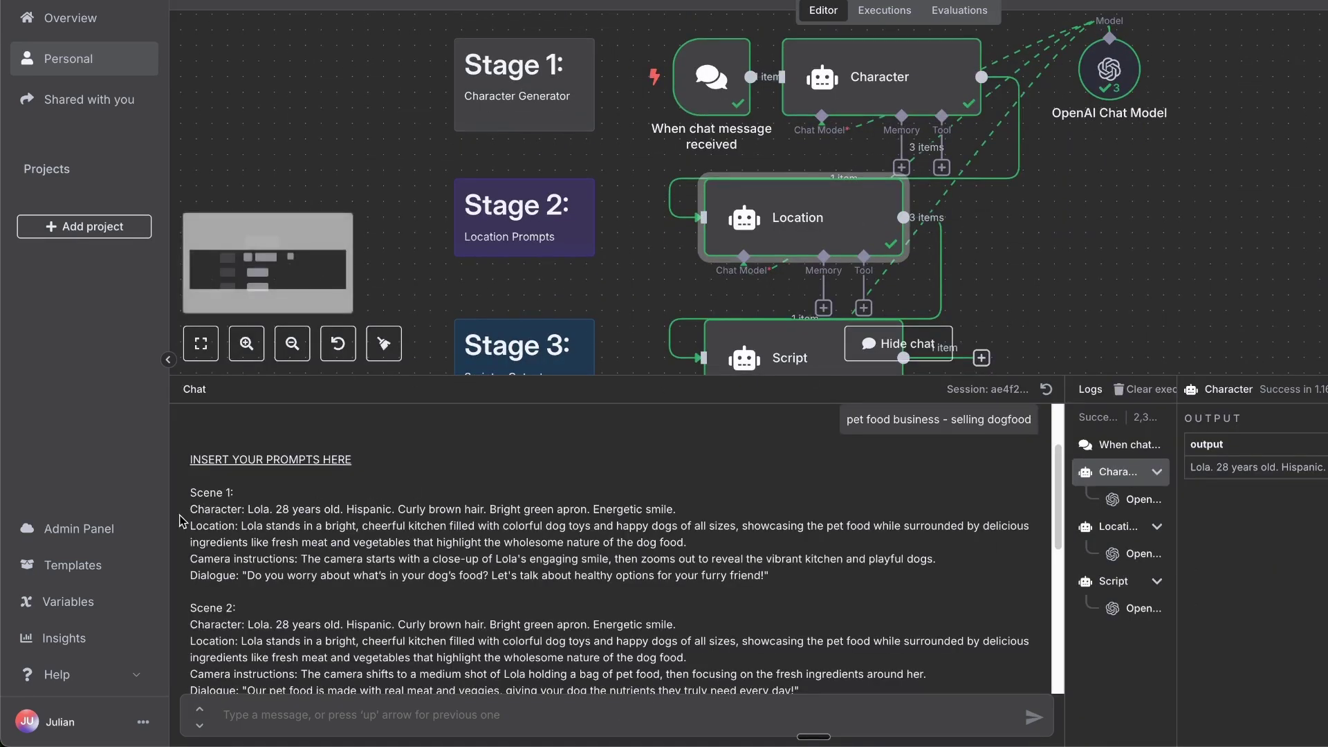
{"action": "mouse_move", "coordinate": [192, 507]}
{"action": "left_mouse_down"}
{"action": "mouse_move", "coordinate": [866, 587]}
{"action": "mouse_move", "coordinate": [407, 550]}
{"action": "mouse_move", "coordinate": [189, 508]}
{"action": "left_mouse_up"}
{"action": "key", "text": "ctrl+c"}
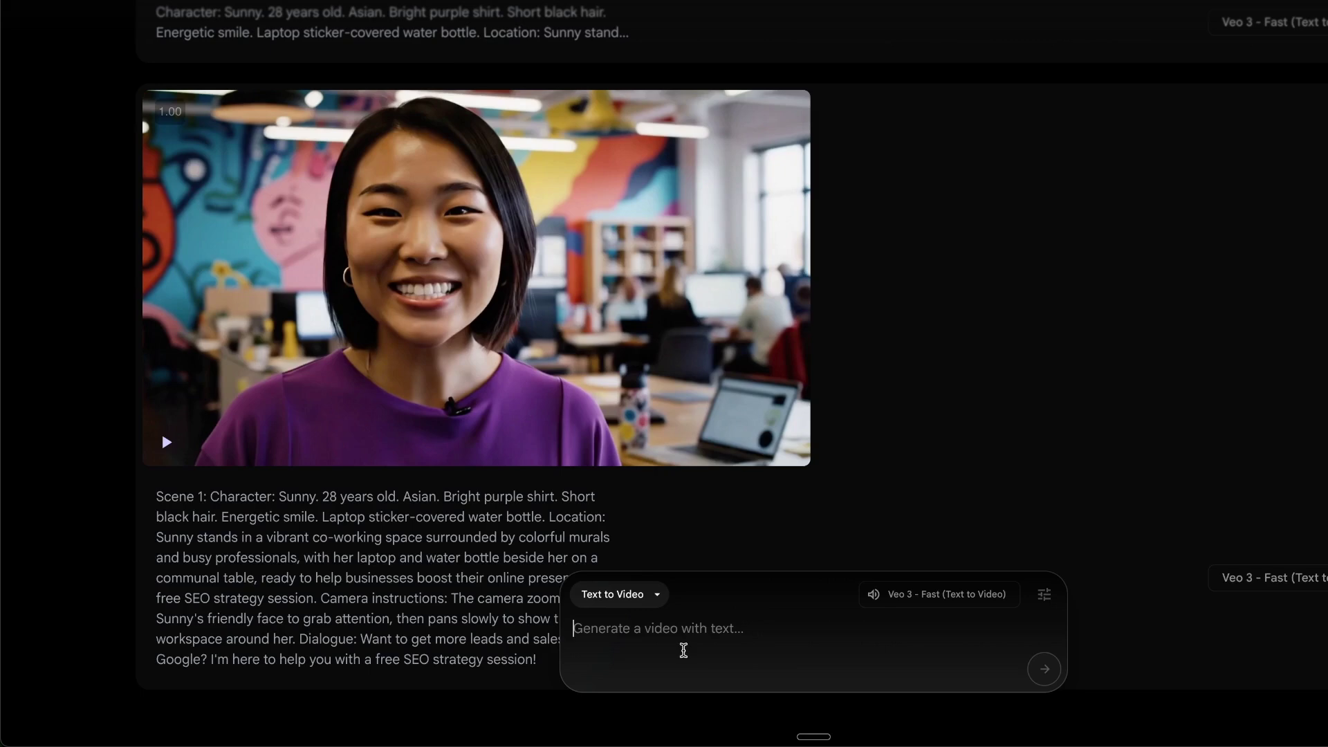
Paste the Lola Scene 1 prompt into Flow, check the model settings, and submit it
{"action": "left_click", "coordinate": [725, 647]}
{"action": "key", "text": "ctrl+v"}
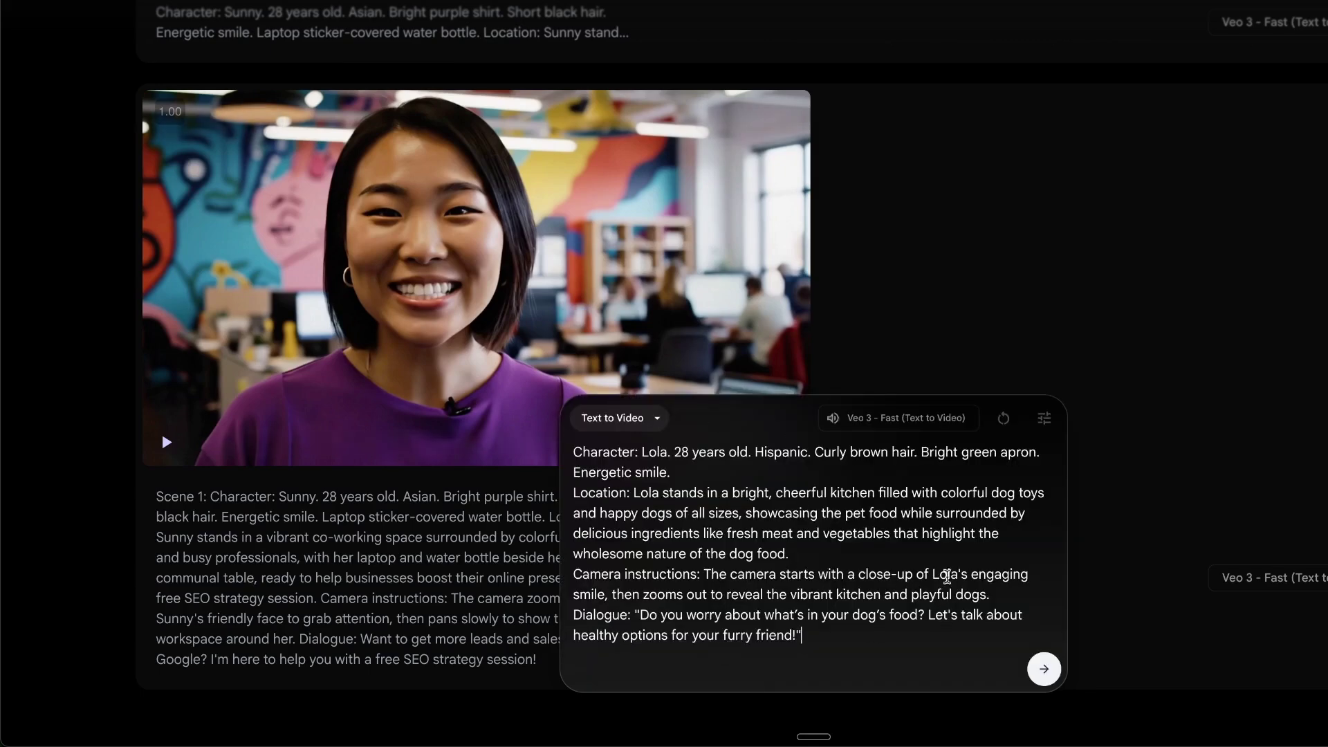
{"action": "left_click", "coordinate": [1045, 418]}
{"action": "left_click", "coordinate": [865, 594]}
{"action": "left_click", "coordinate": [1044, 672]}
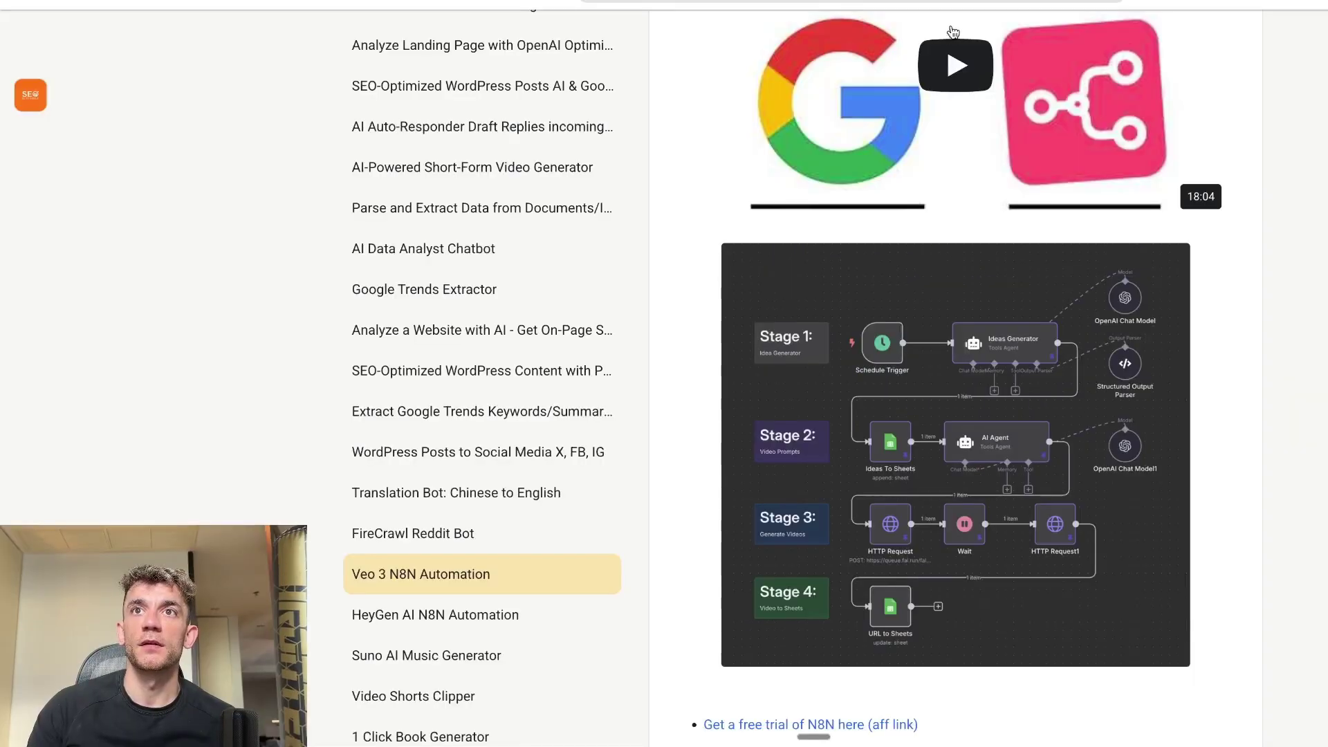
{"action": "scroll", "coordinate": [898, 383], "scroll_direction": "down", "scroll_amount": 3}
{"action": "scroll", "coordinate": [898, 381], "scroll_direction": "down", "scroll_amount": 2}
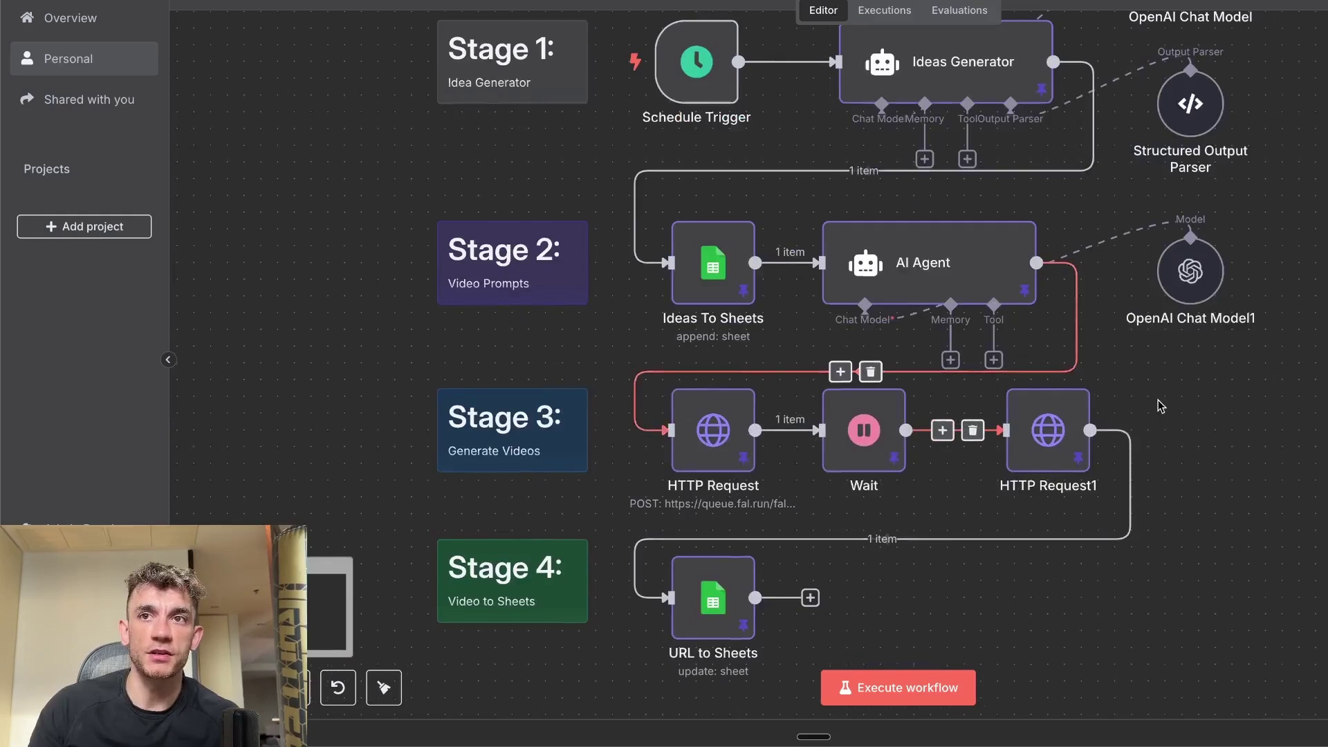
{"action": "scroll", "coordinate": [947, 420], "scroll_direction": "down", "scroll_amount": 2}
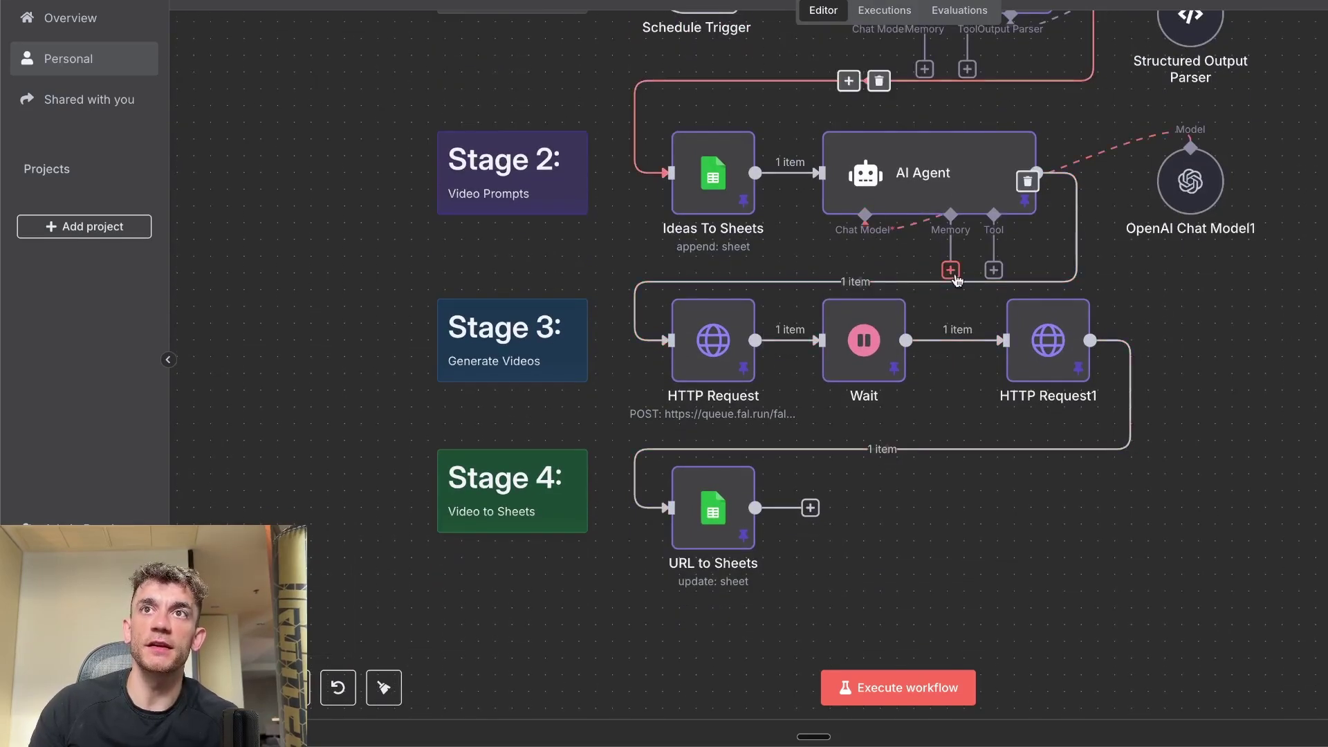
Copy the Veo 3 HTTP Request node into Ads Copy Generator and connect Script's output to it
{"action": "right_click", "coordinate": [717, 347]}
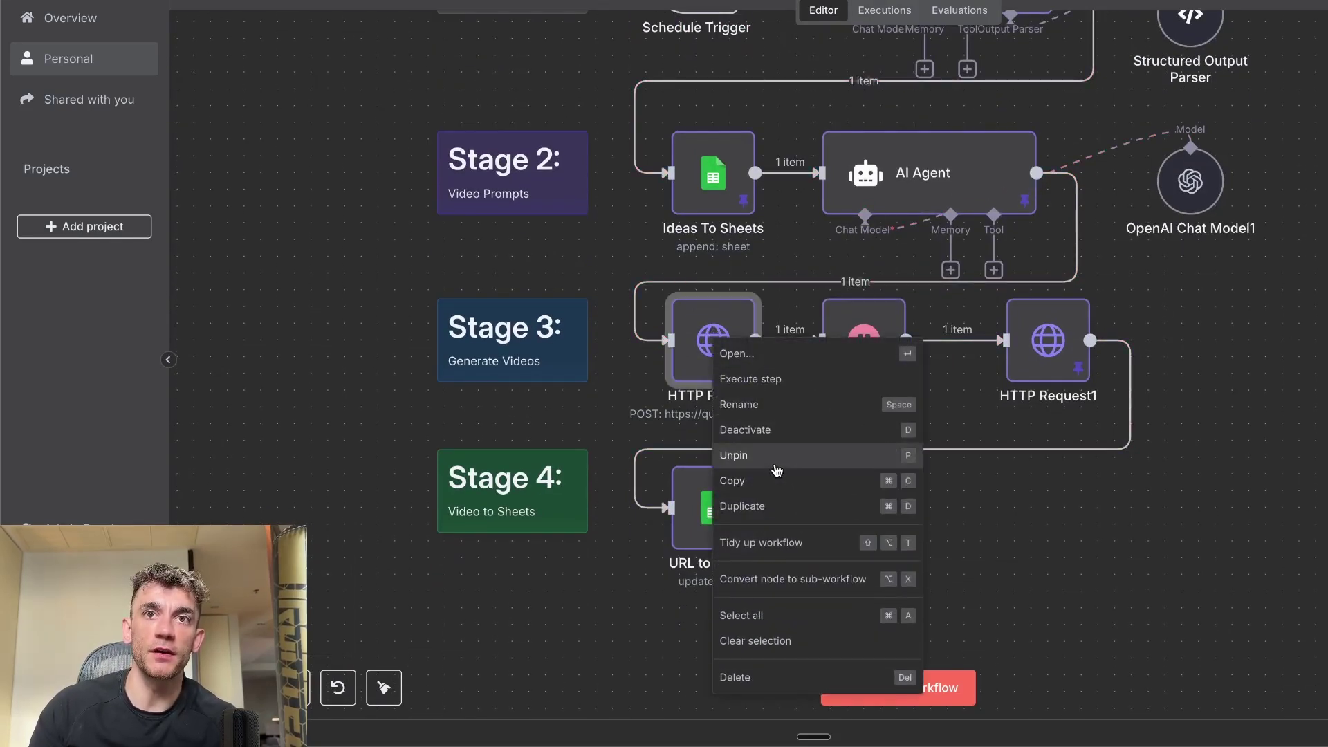
{"action": "left_click", "coordinate": [777, 481]}
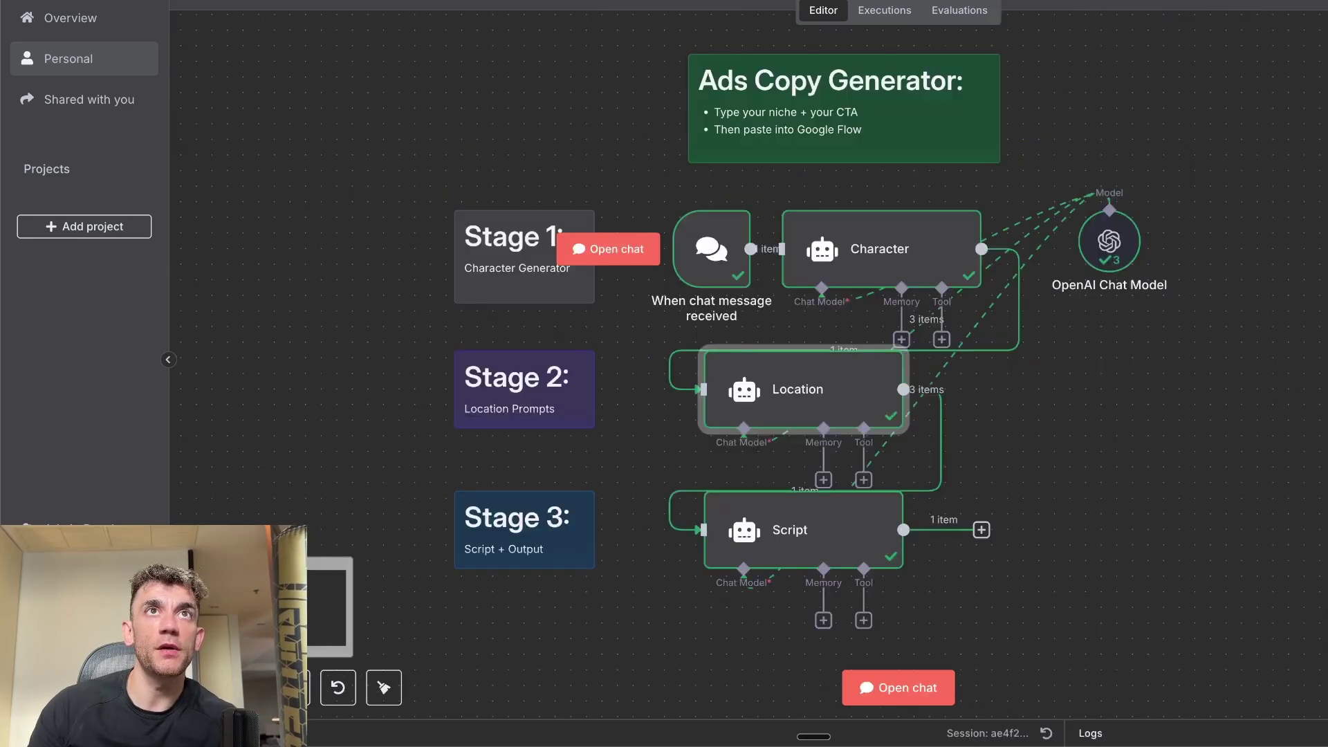
{"action": "scroll", "coordinate": [935, 374], "scroll_direction": "down", "scroll_amount": 2}
{"action": "scroll", "coordinate": [862, 327], "scroll_direction": "down", "scroll_amount": 1}
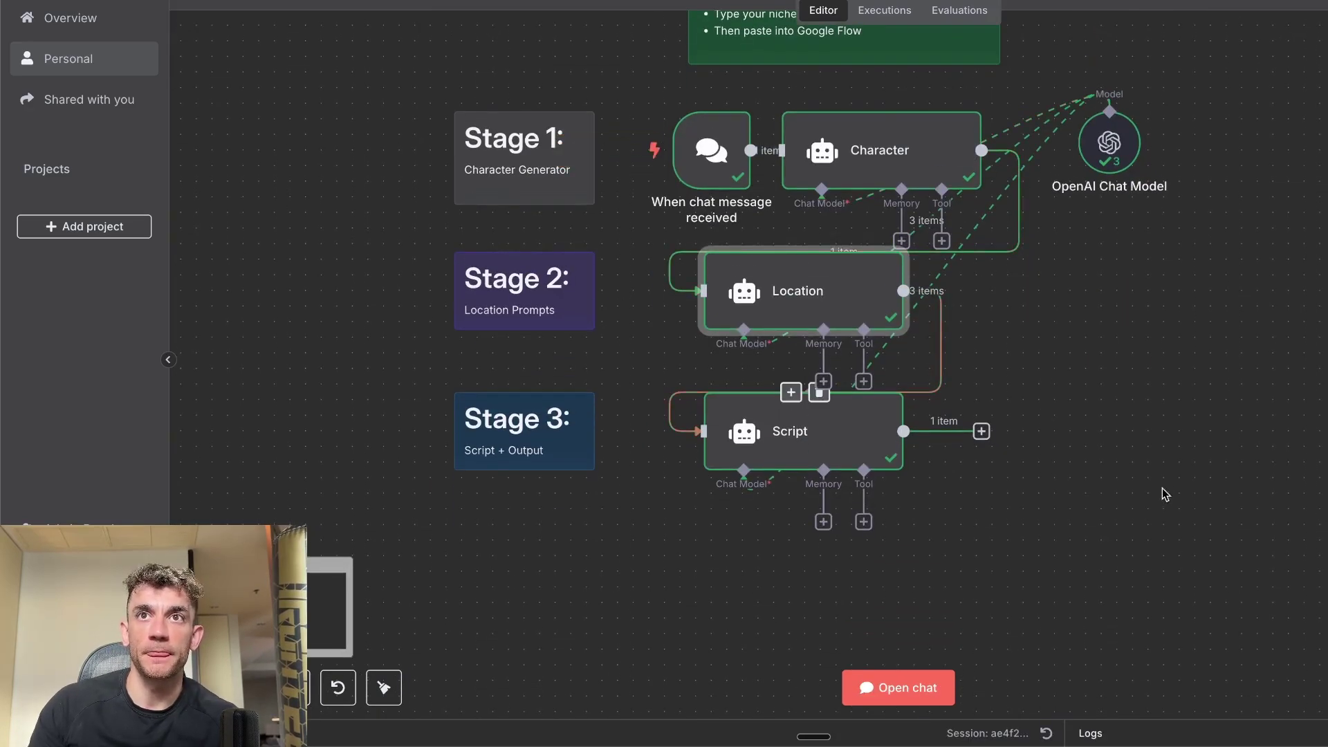
{"action": "scroll", "coordinate": [1162, 394], "scroll_direction": "down", "scroll_amount": 2}
{"action": "key", "text": "ctrl+v"}
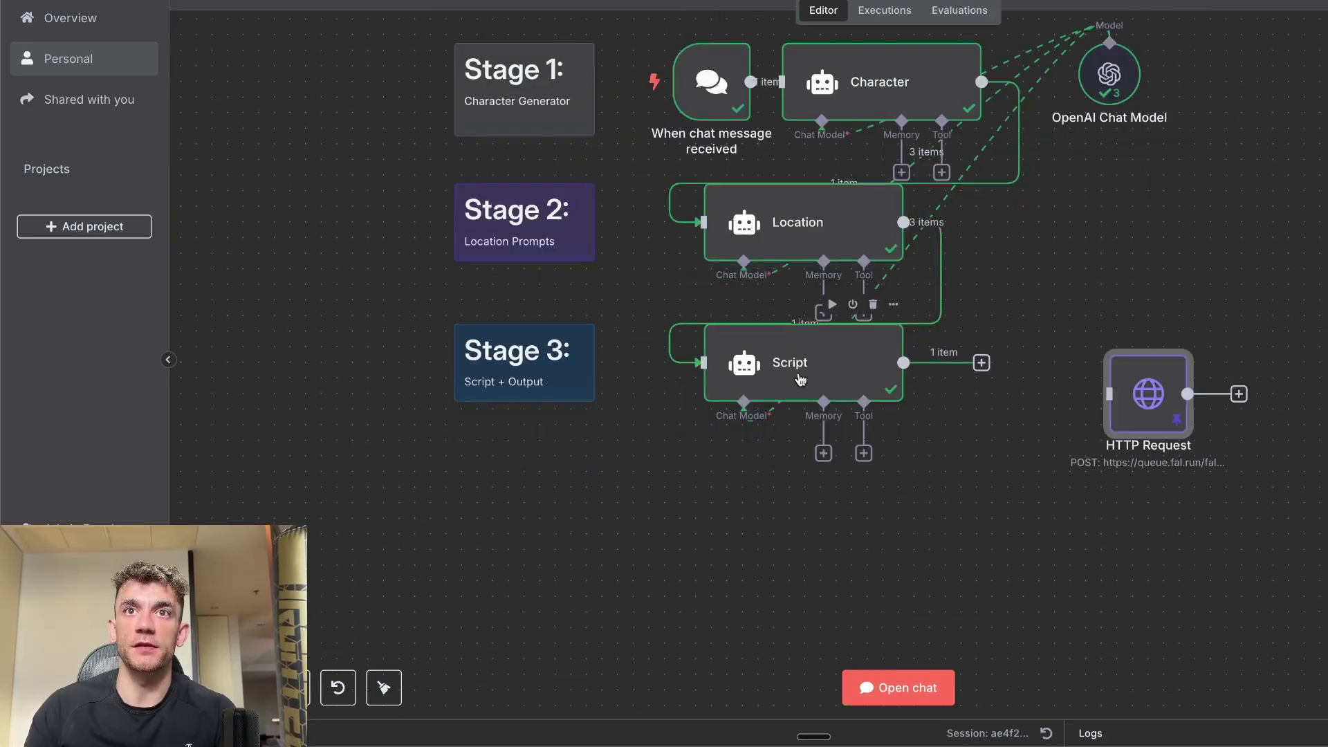
{"action": "left_click_drag", "start_coordinate": [980, 362], "coordinate": [1108, 405]}
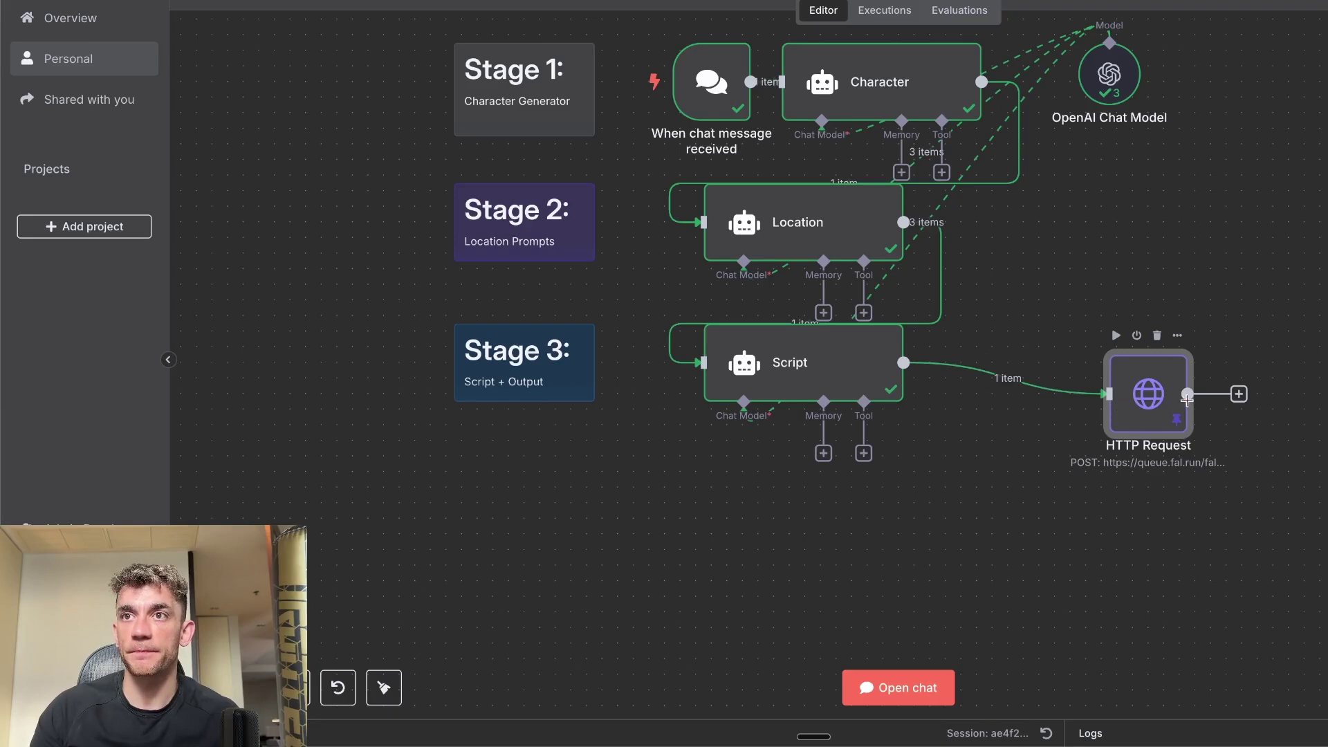
Map the Script output into the HTTP Request's prompt body
{"action": "double_click", "coordinate": [1160, 400]}
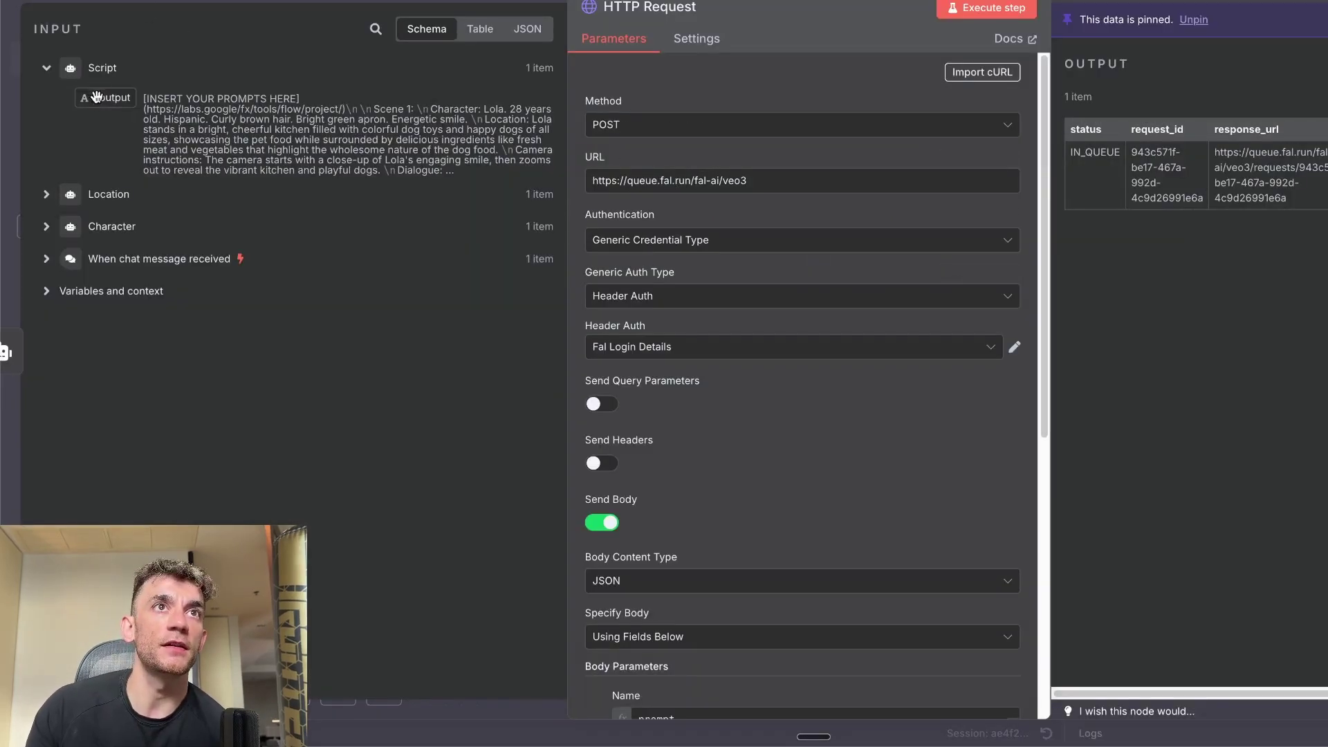
{"action": "scroll", "coordinate": [785, 477], "scroll_direction": "down", "scroll_amount": 1}
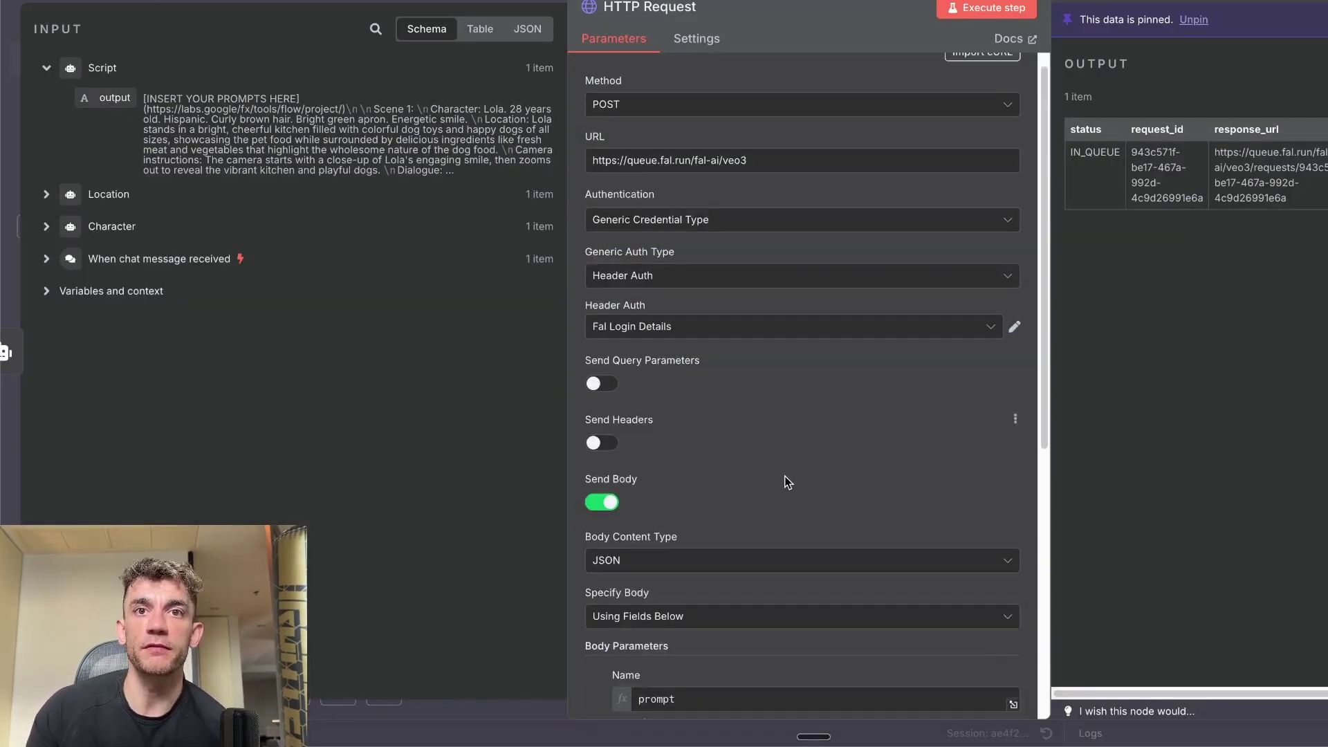
{"action": "scroll", "coordinate": [805, 510], "scroll_direction": "down", "scroll_amount": 5}
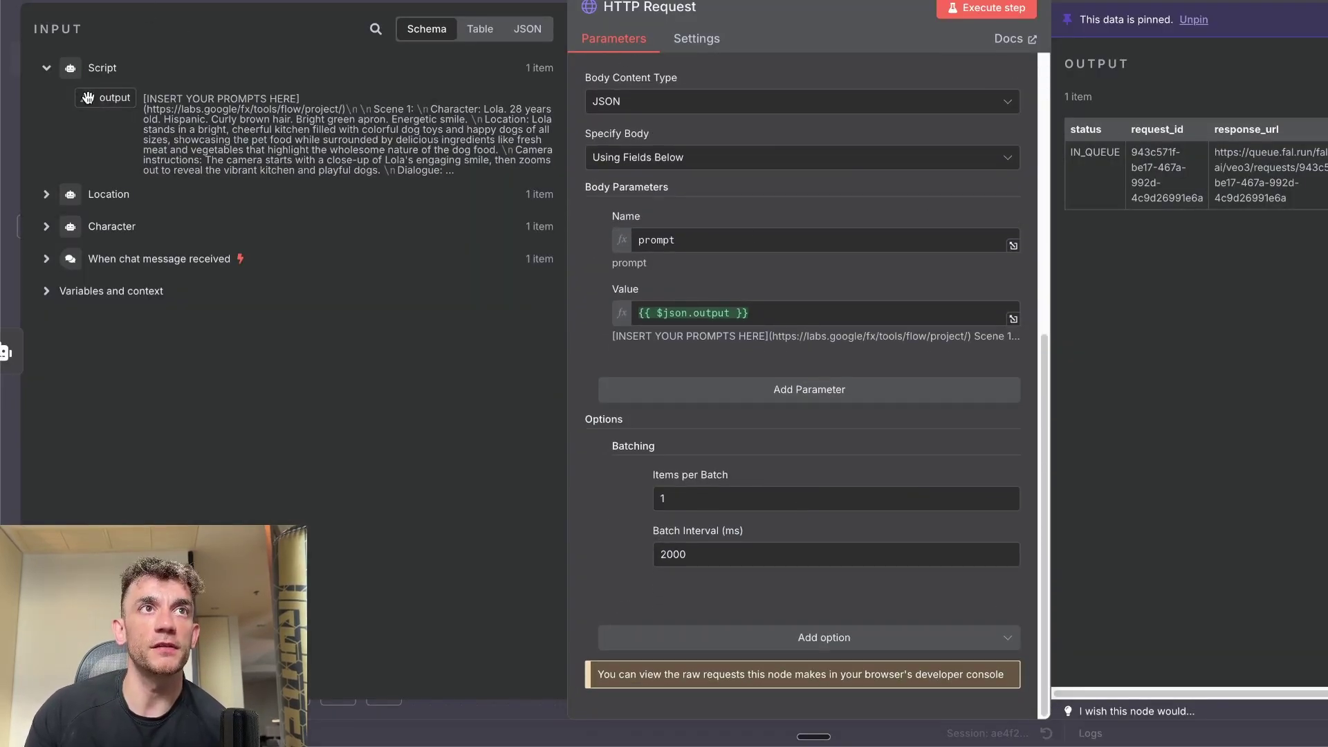
{"action": "mouse_move", "coordinate": [114, 98]}
{"action": "left_mouse_down"}
{"action": "mouse_move", "coordinate": [707, 267]}
{"action": "mouse_move", "coordinate": [773, 316]}
{"action": "left_mouse_up"}
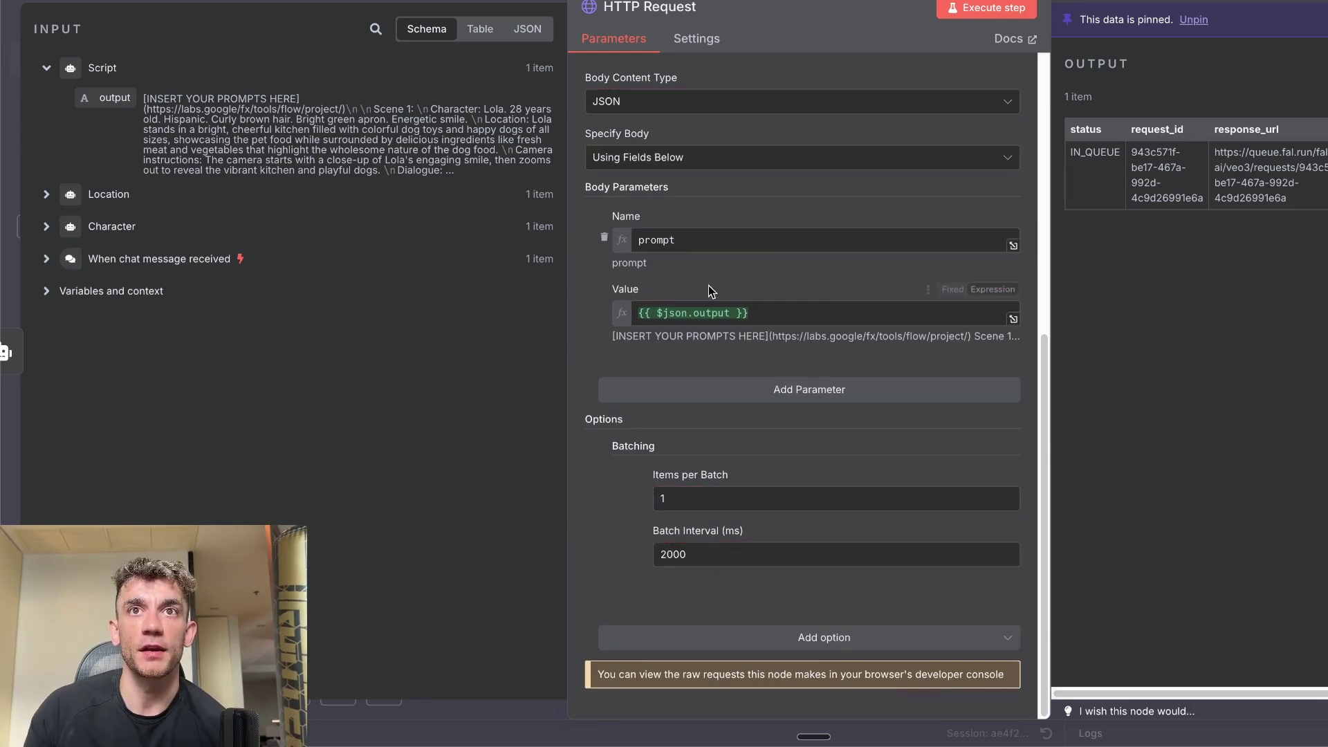
{"action": "triple_click", "coordinate": [366, 138]}
{"action": "key", "text": "Escape"}
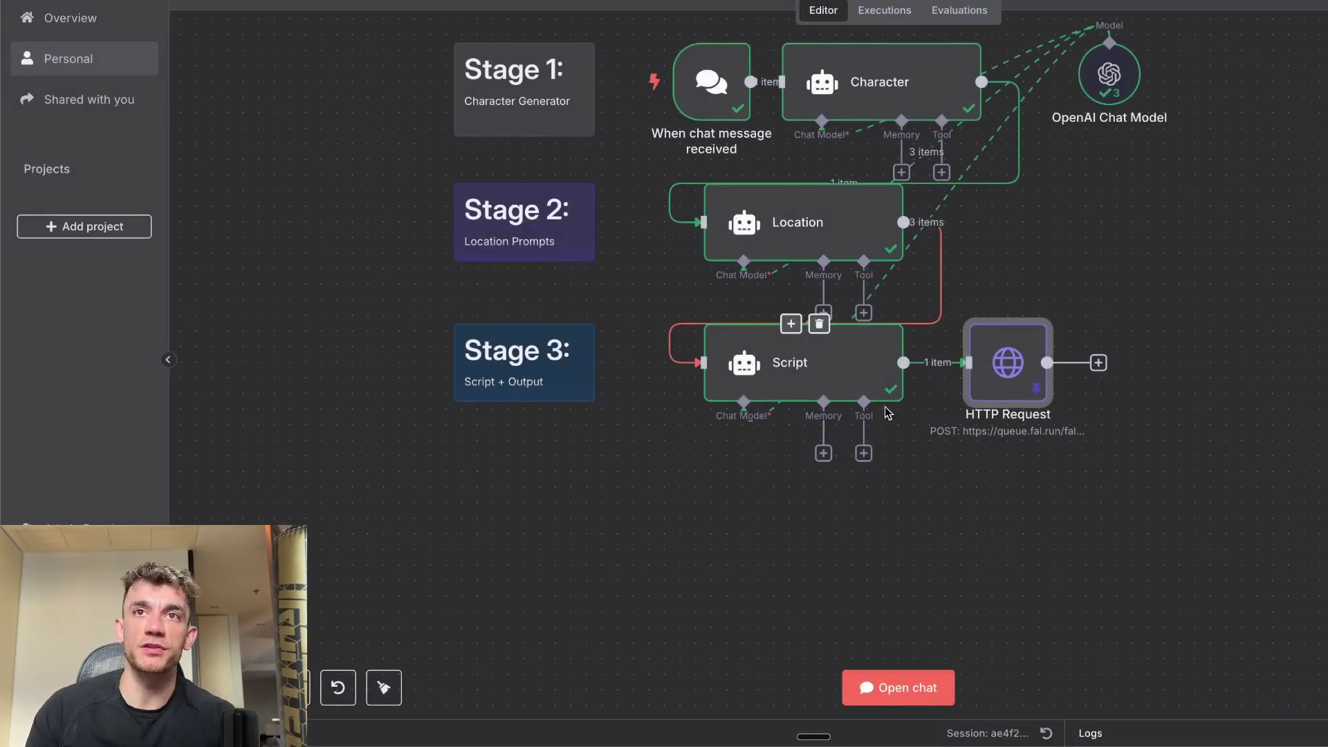
Open the Script node and read the scene rules in its System Message
{"action": "double_click", "coordinate": [836, 365]}
{"action": "mouse_move", "coordinate": [653, 334]}
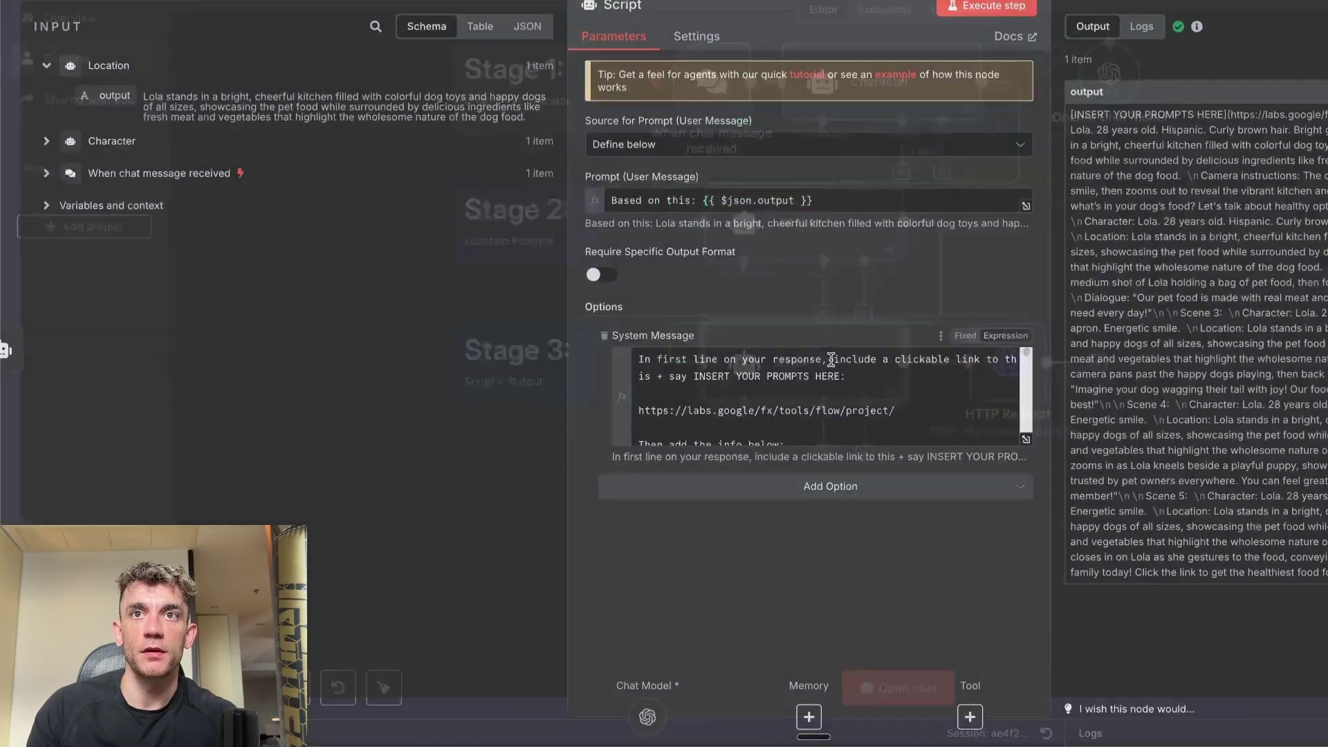
{"action": "scroll", "coordinate": [812, 395], "scroll_direction": "down", "scroll_amount": 5}
{"action": "left_click", "coordinate": [816, 397]}
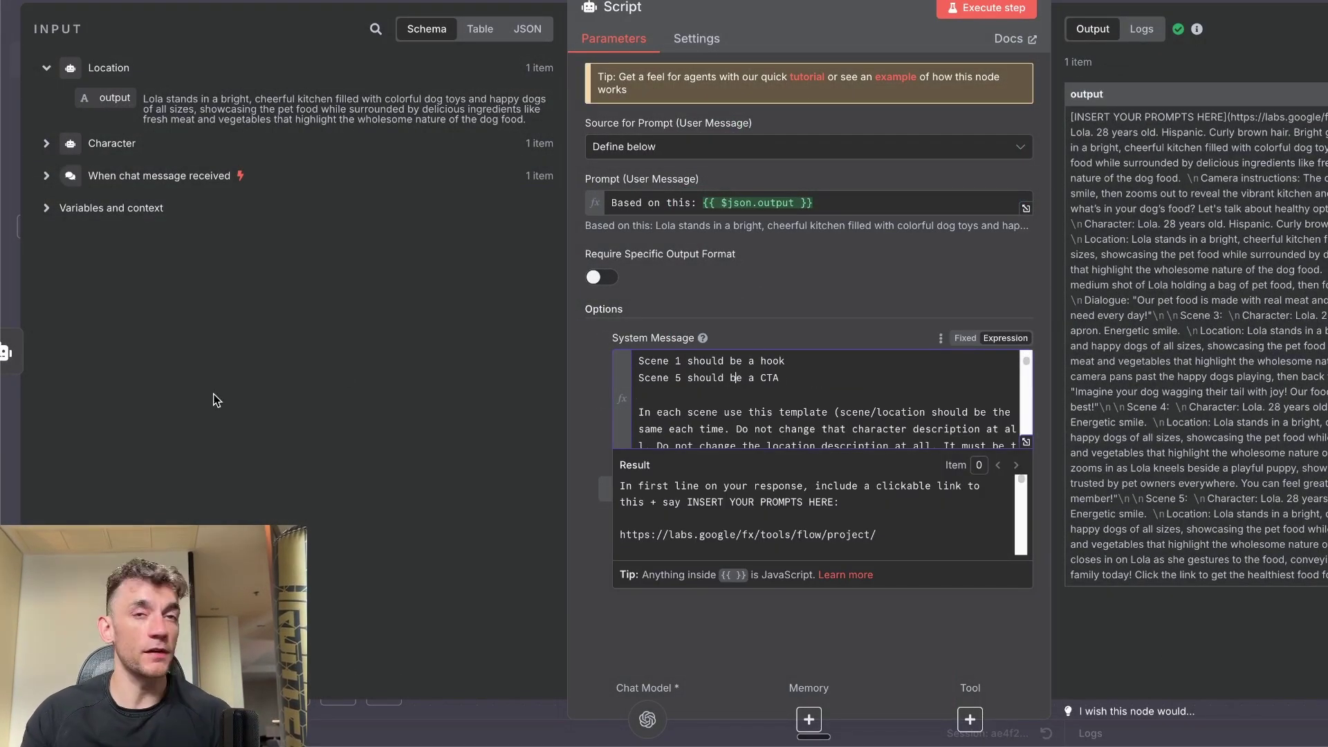
{"action": "left_click", "coordinate": [469, 371]}
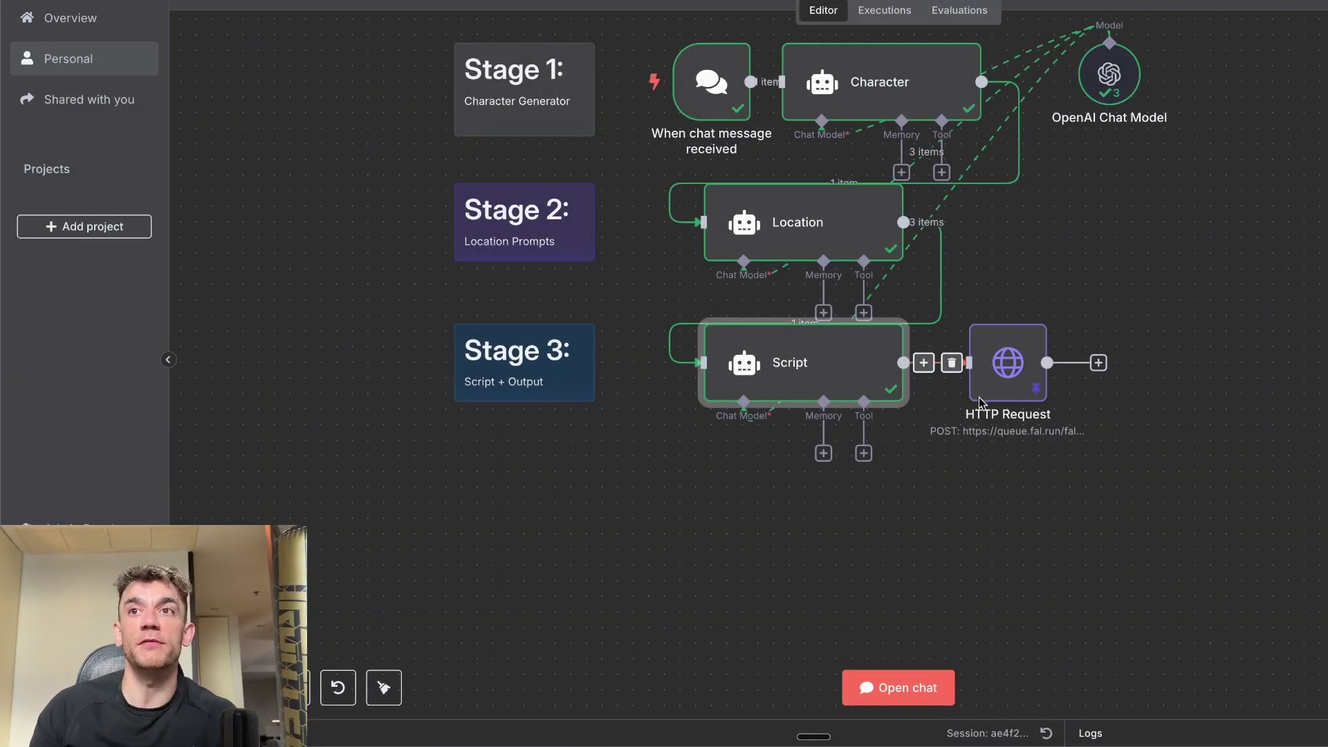
{"action": "mouse_move", "coordinate": [1027, 182]}
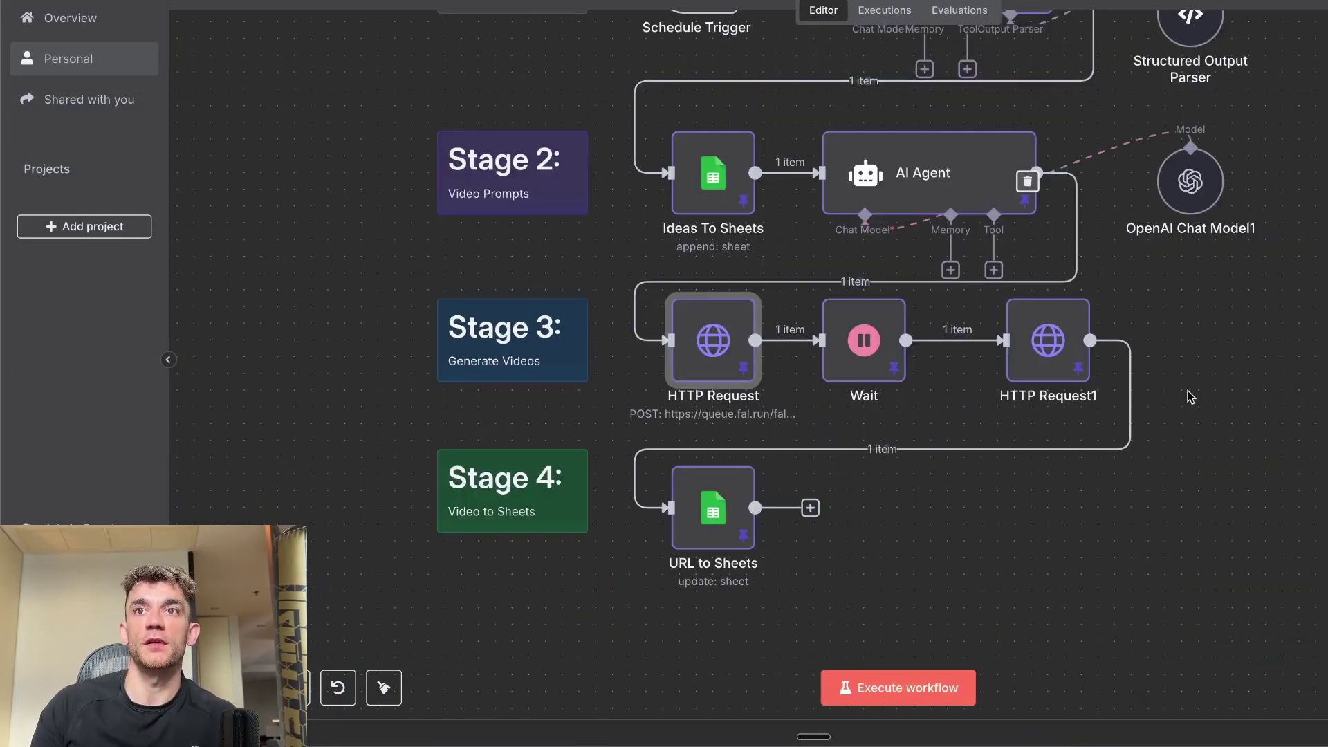
Inspect the HTTP Request1 node, then delete the pasted HTTP Request node from Ads Copy Generator
{"action": "double_click", "coordinate": [1051, 346]}
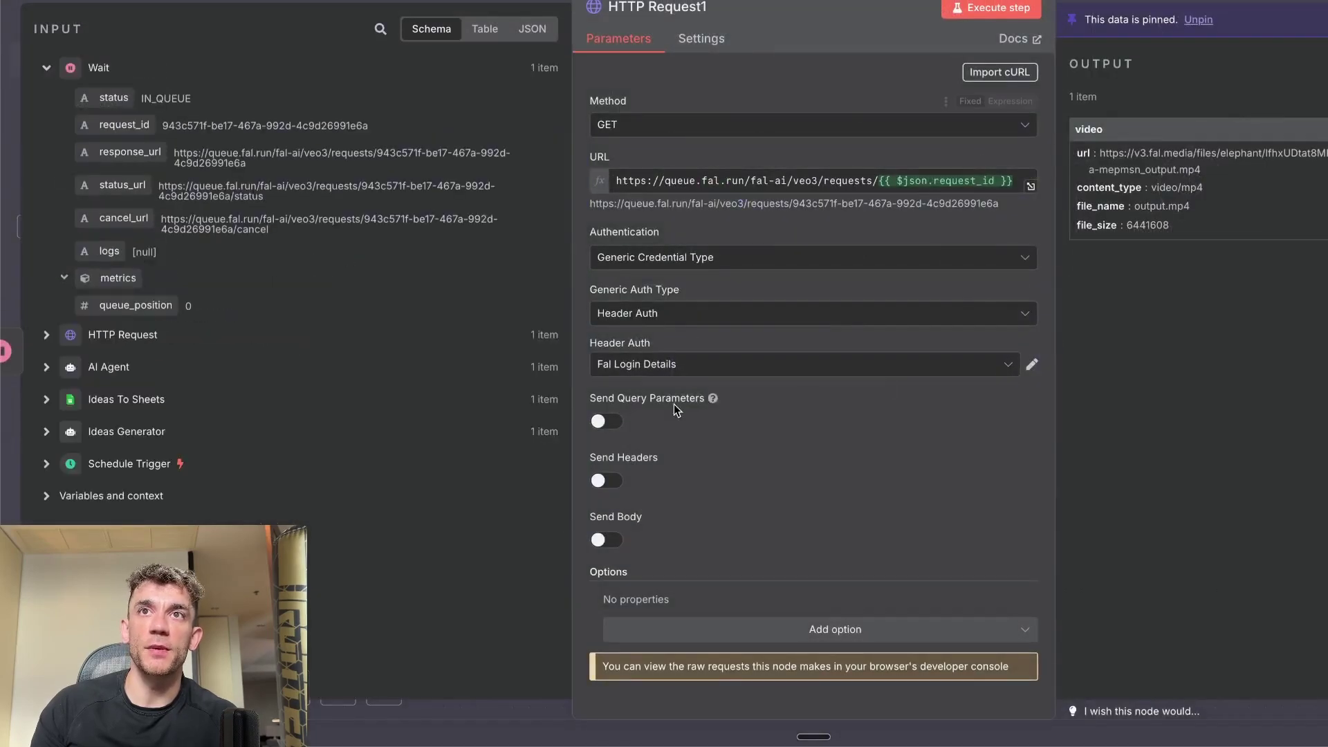
{"action": "key", "text": "Escape"}
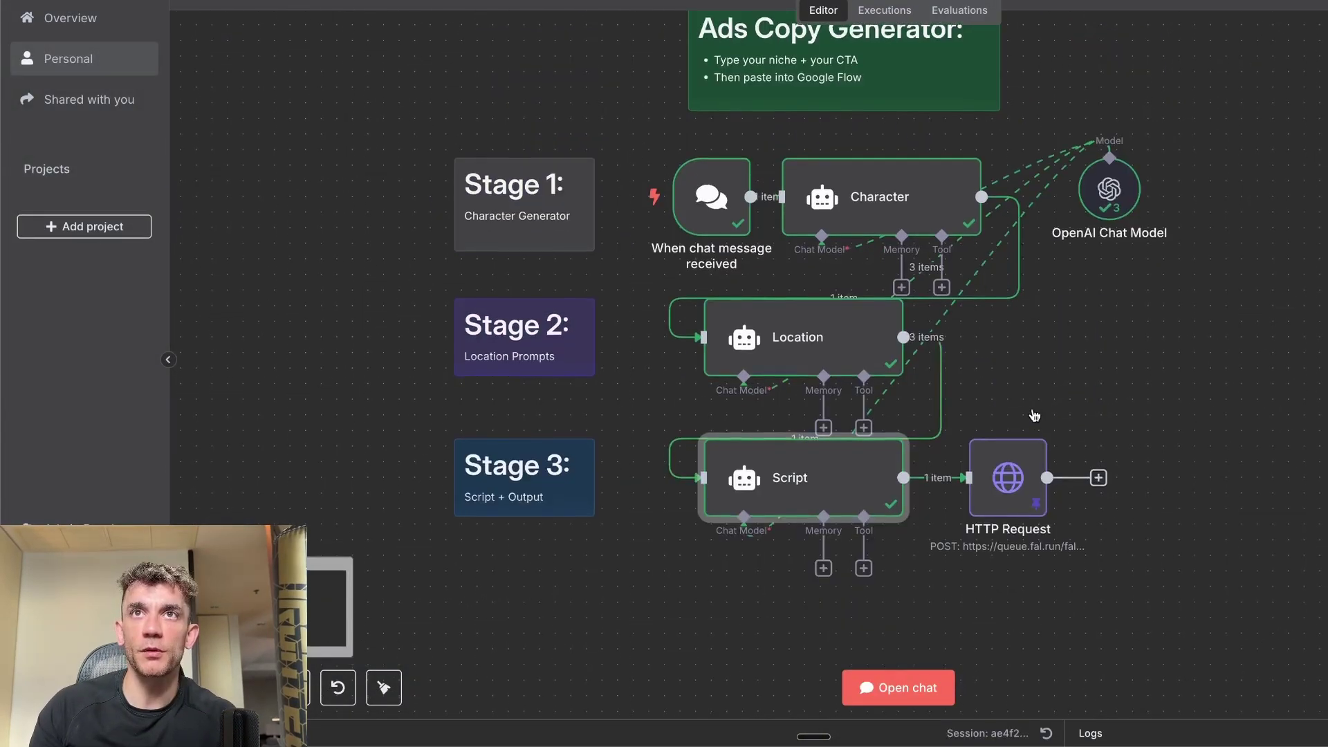
{"action": "scroll", "coordinate": [1030, 397], "scroll_direction": "up", "scroll_amount": 1}
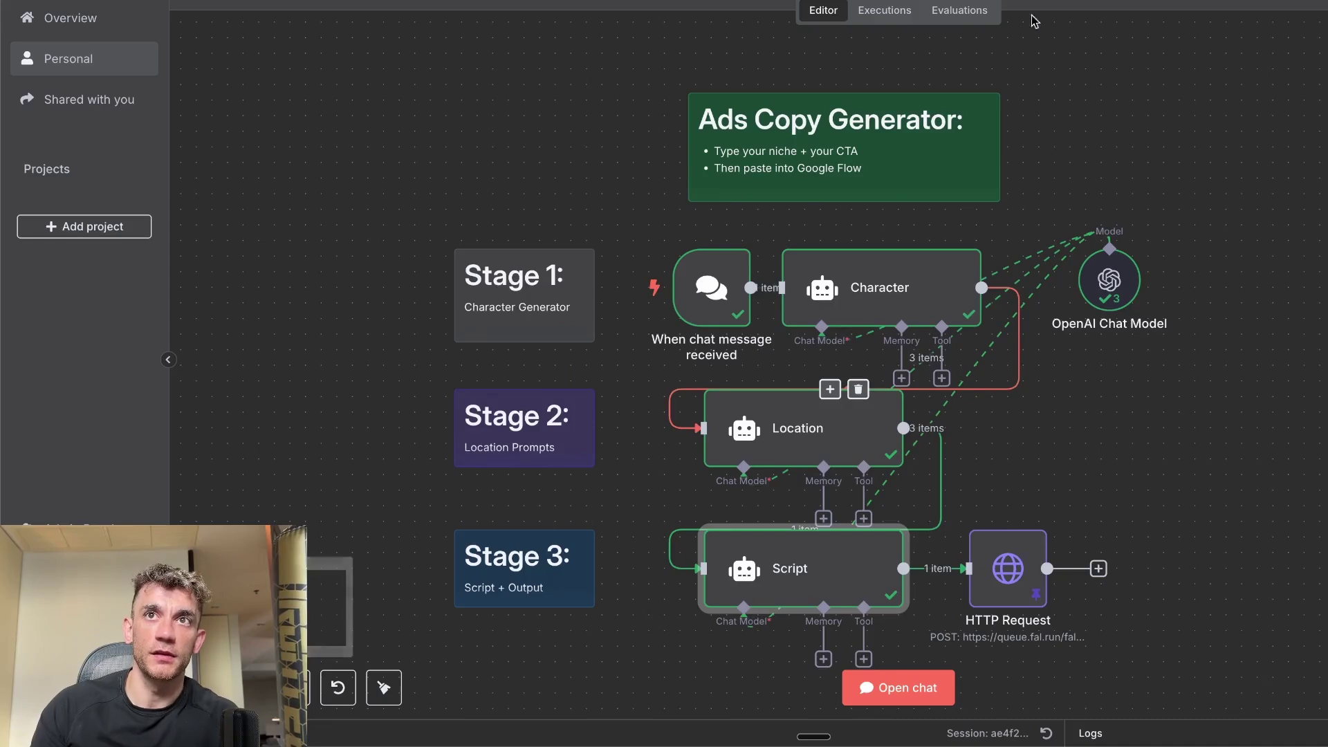
{"action": "right_click", "coordinate": [1005, 566]}
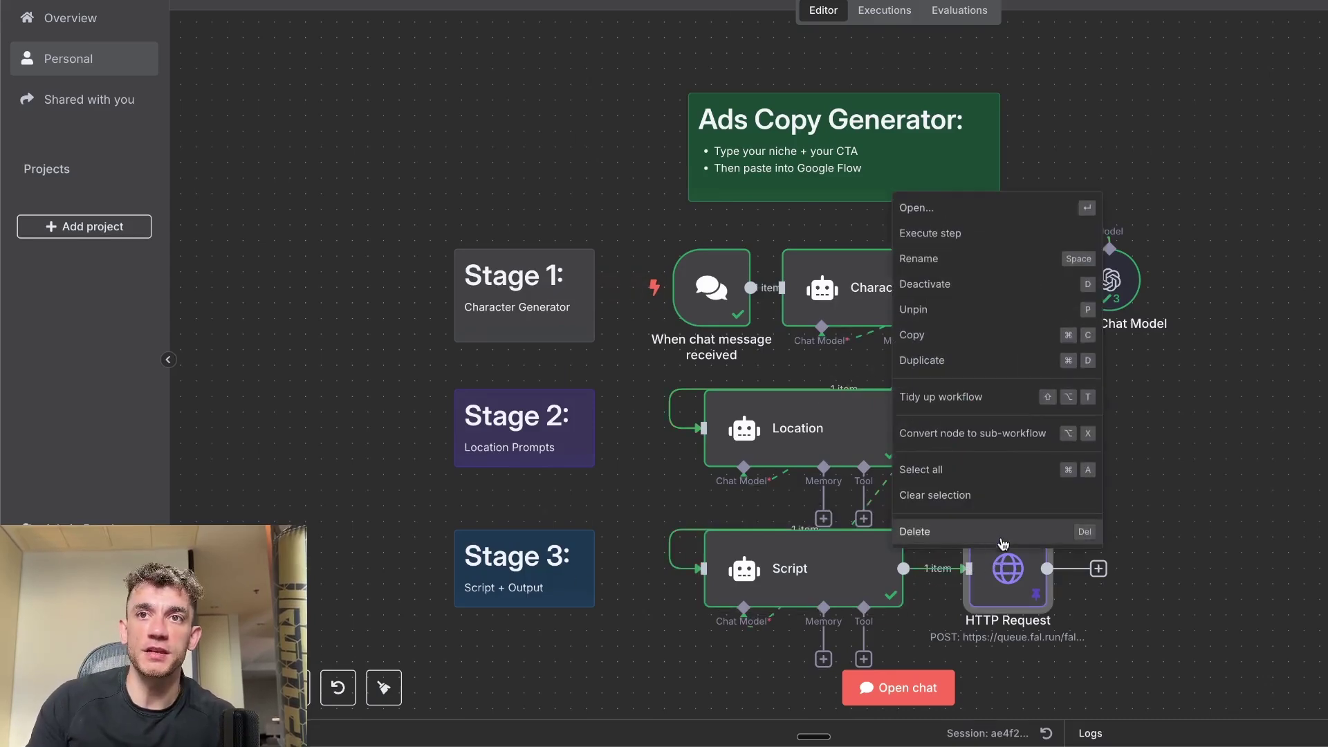
{"action": "left_click", "coordinate": [996, 533]}
{"action": "scroll", "coordinate": [1052, 545], "scroll_direction": "down", "scroll_amount": 4}
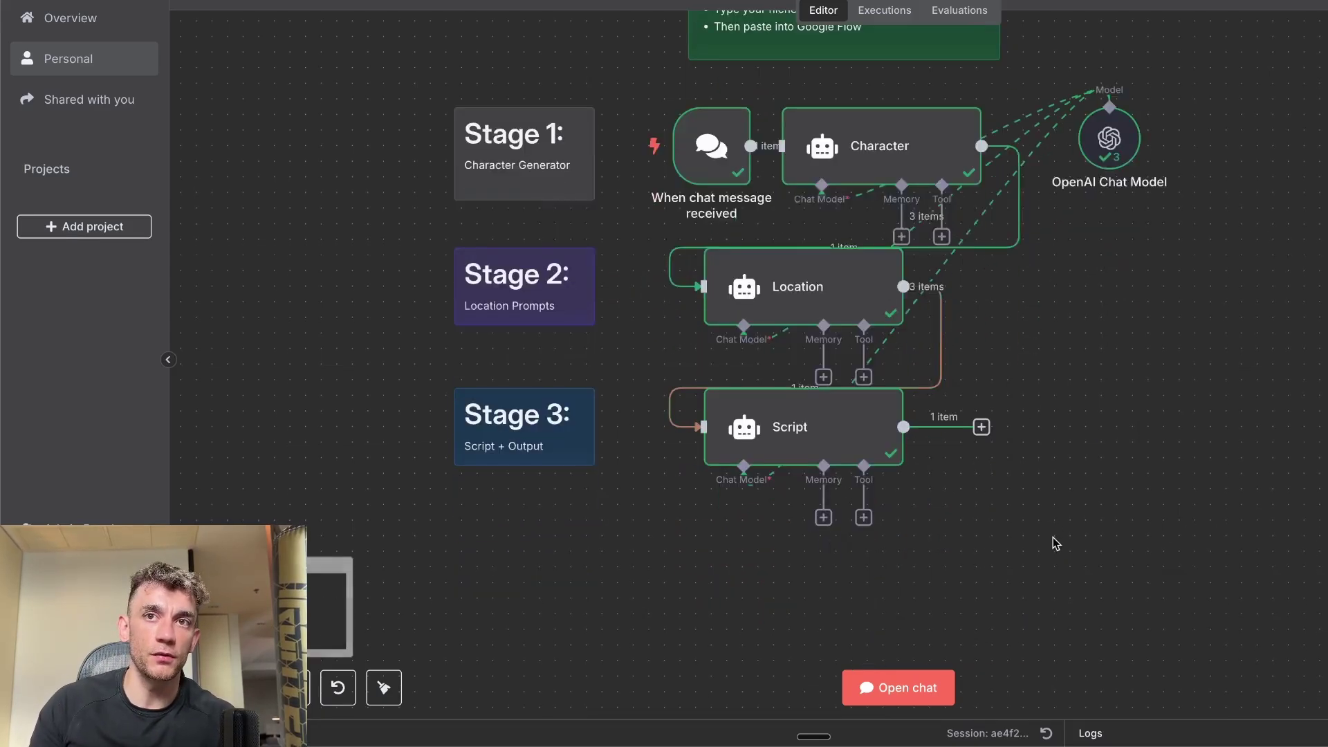
{"action": "scroll", "coordinate": [1051, 548], "scroll_direction": "up", "scroll_amount": 1, "text": "ctrl"}
{"action": "scroll", "coordinate": [841, 384], "scroll_direction": "up", "scroll_amount": 1}
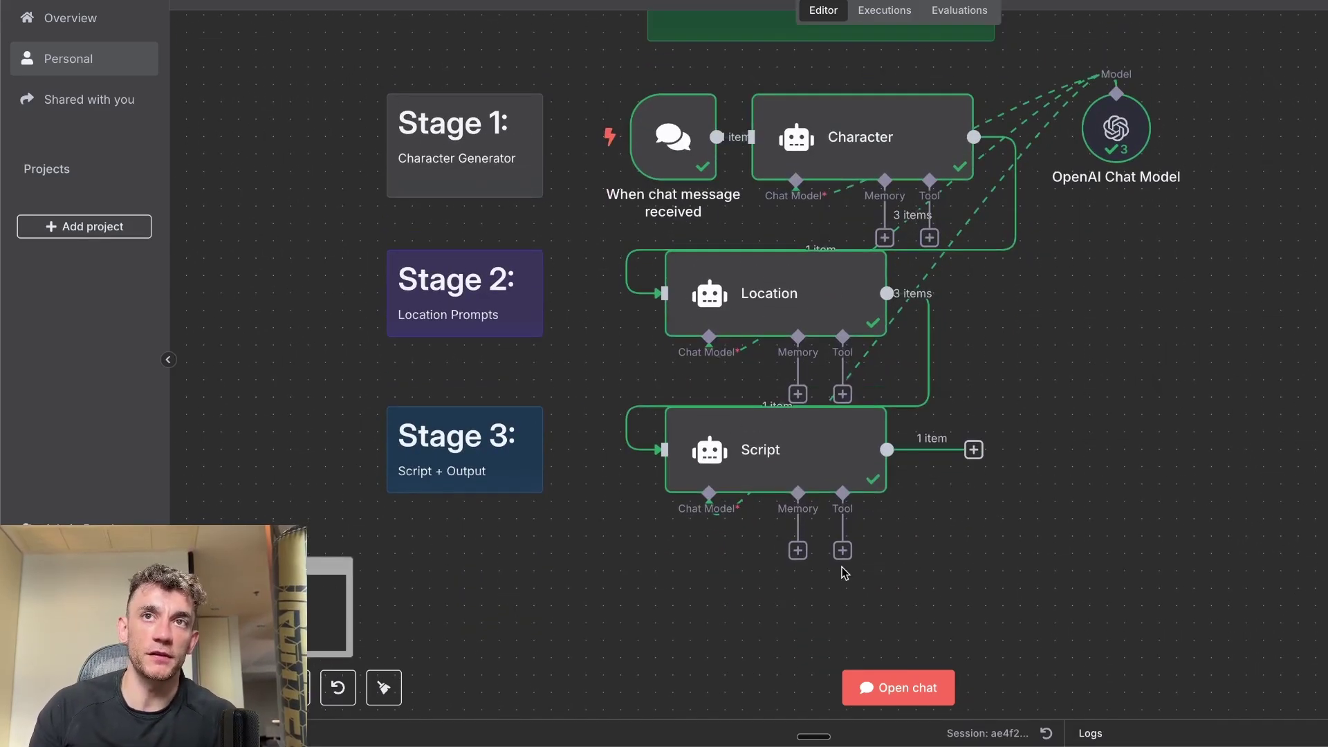
{"action": "scroll", "coordinate": [840, 415], "scroll_direction": "up", "scroll_amount": 1}
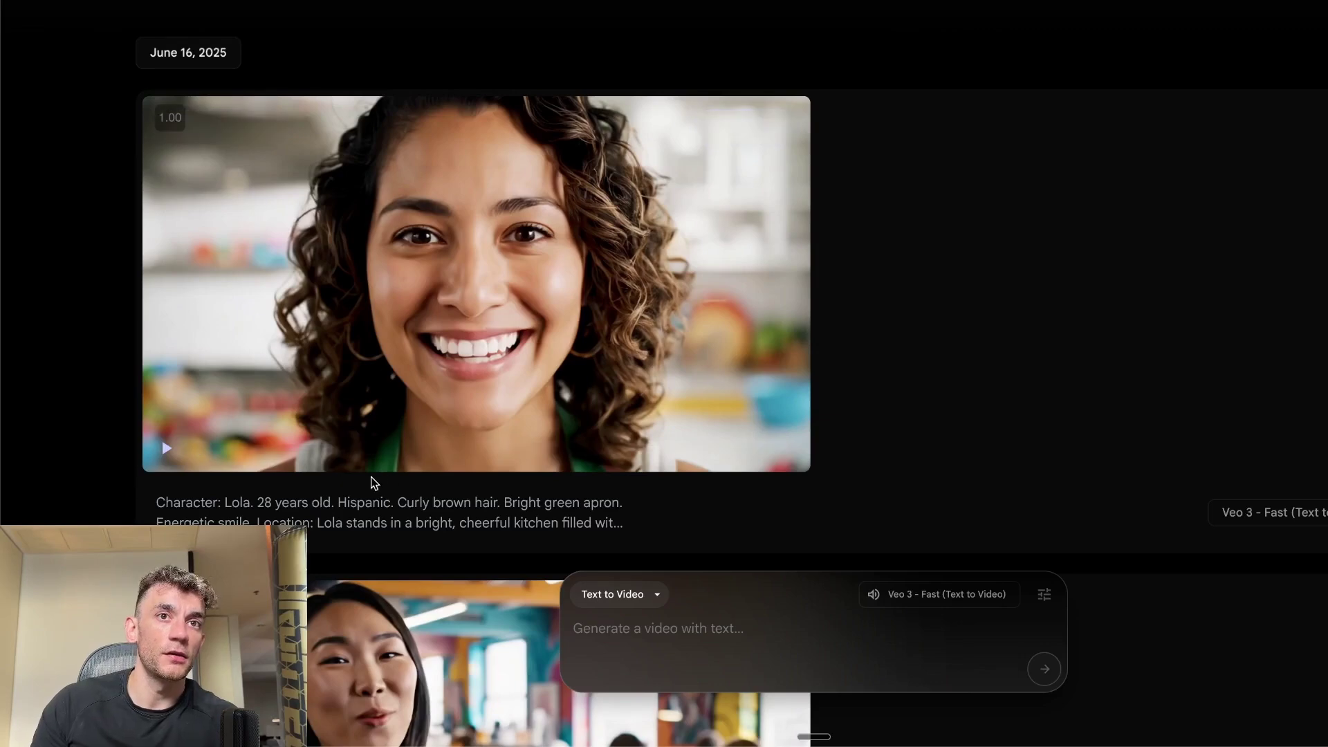
{"action": "left_click", "coordinate": [423, 503]}
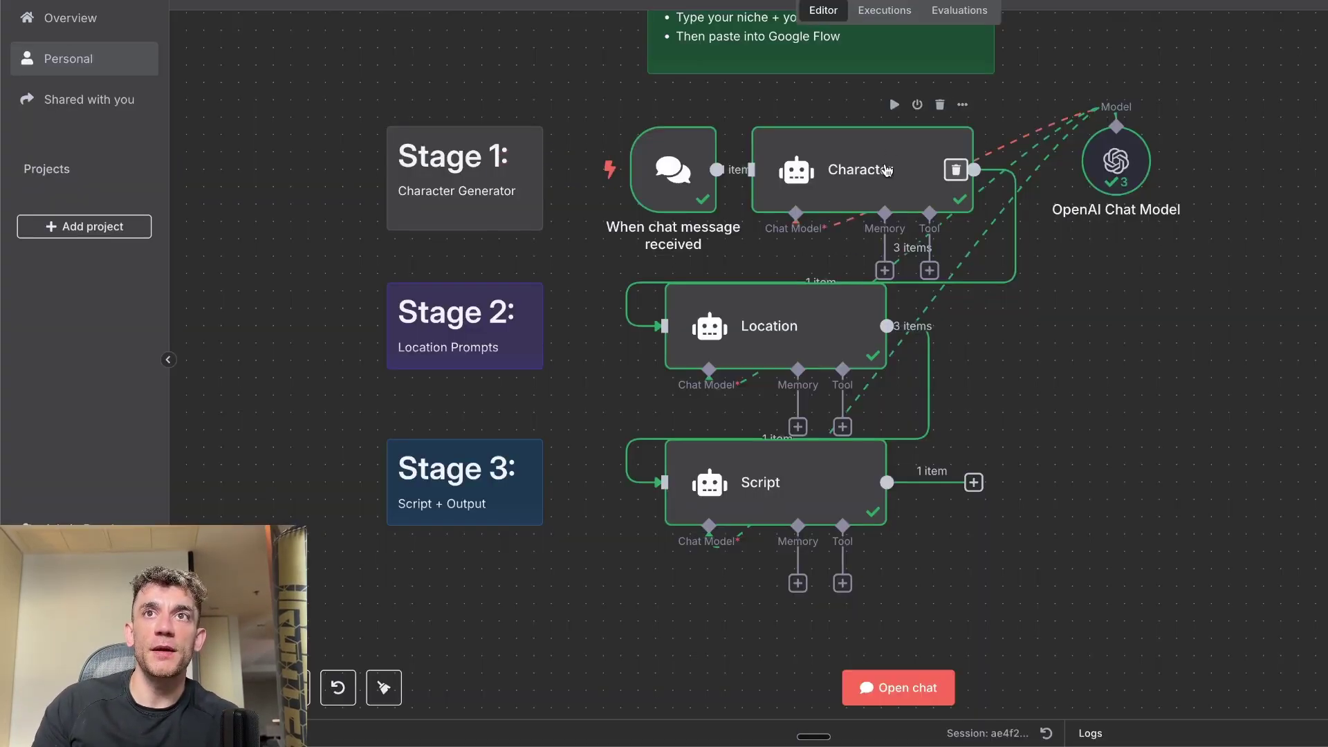
Reopen the chat and select the Scene 2 prompt of the pet food script
{"action": "left_click", "coordinate": [899, 687]}
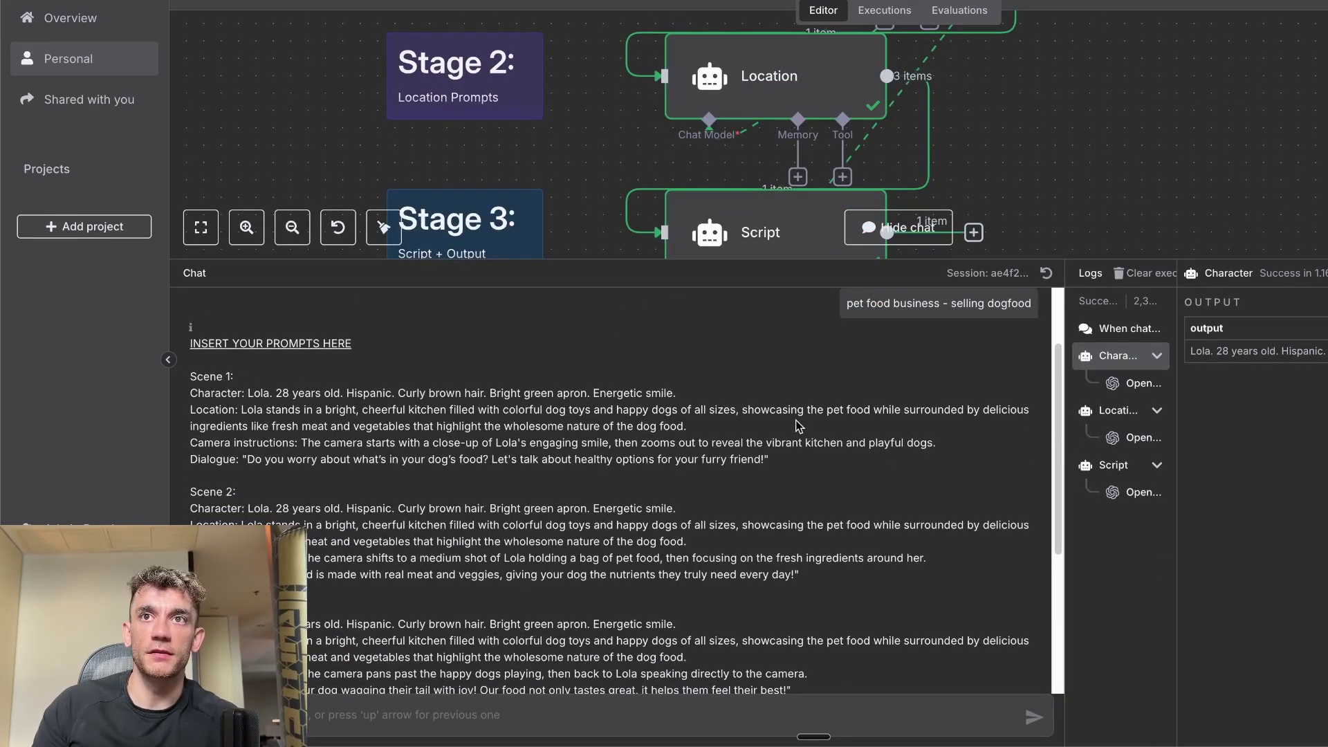
{"action": "scroll", "coordinate": [797, 425], "scroll_direction": "down", "scroll_amount": 3}
{"action": "scroll", "coordinate": [768, 467], "scroll_direction": "down", "scroll_amount": 1}
{"action": "scroll", "coordinate": [763, 524], "scroll_direction": "up", "scroll_amount": 3}
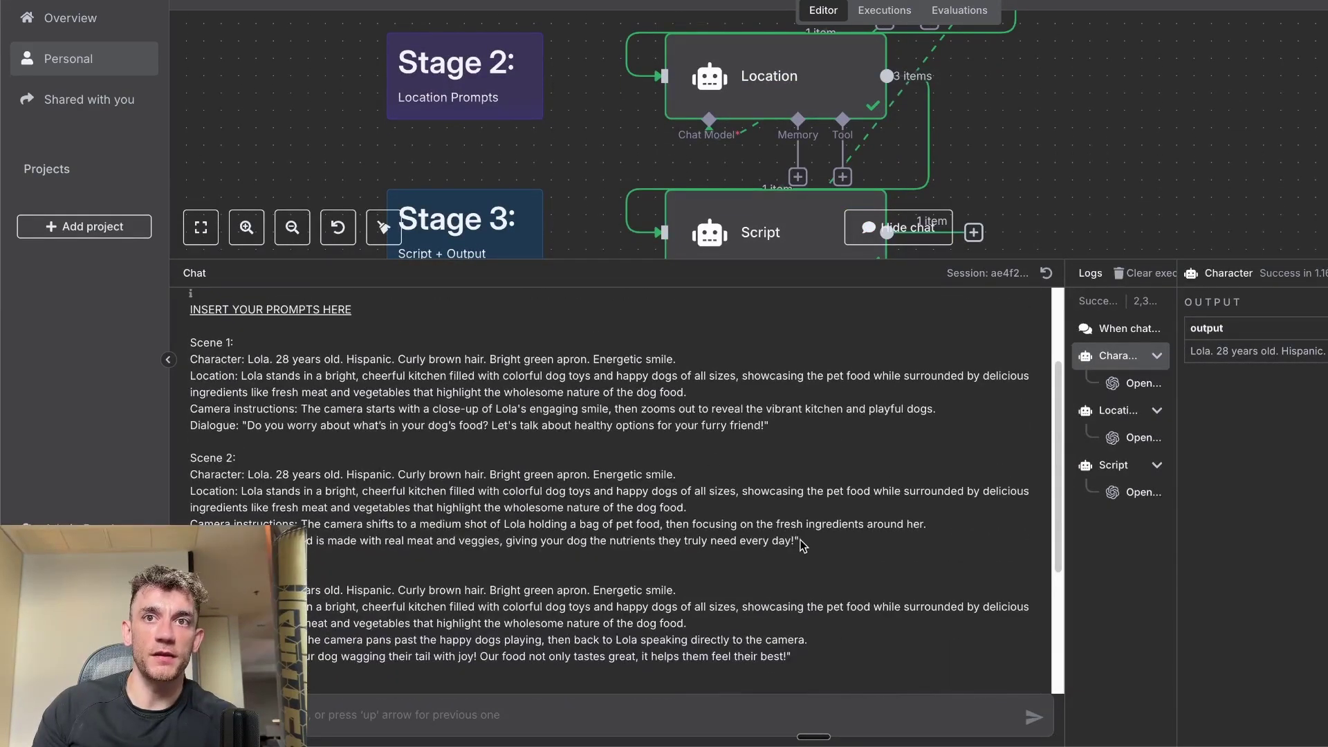
{"action": "left_click_drag", "start_coordinate": [799, 541], "coordinate": [207, 471]}
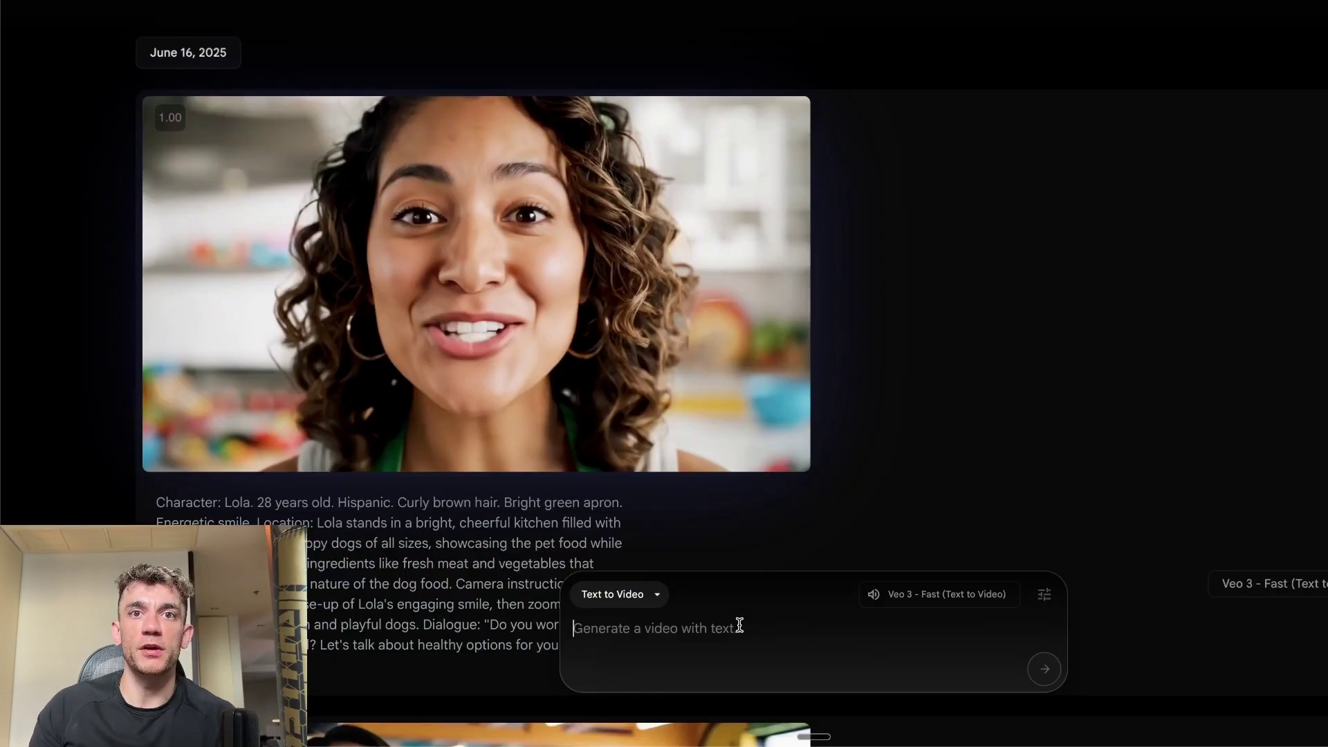
Paste Lola's Scene 2 prompt into Google Flow and start generating the video
{"action": "type", "text": "Character: Lola. 28 years old. Hispanic. Curly brown hair. Bright green apron. Energetic smile. Location: Lola stands in a bright, cheerful kitchen filled with colorful dog toys and happy dogs of all sizes, showcasing the pet food while surrounded by delicious ingredients like fresh meat and vegetables that highlight the wholesome nature of the dog food. Camera instructions: The camera shifts to a medium shot of Lola holding a bag of pet food, then focusing on the fresh ingredients around her. Dialogue: \"Our pet food is made with real meat and veggies, giving your dog the nutrients they truly need every day!\""}
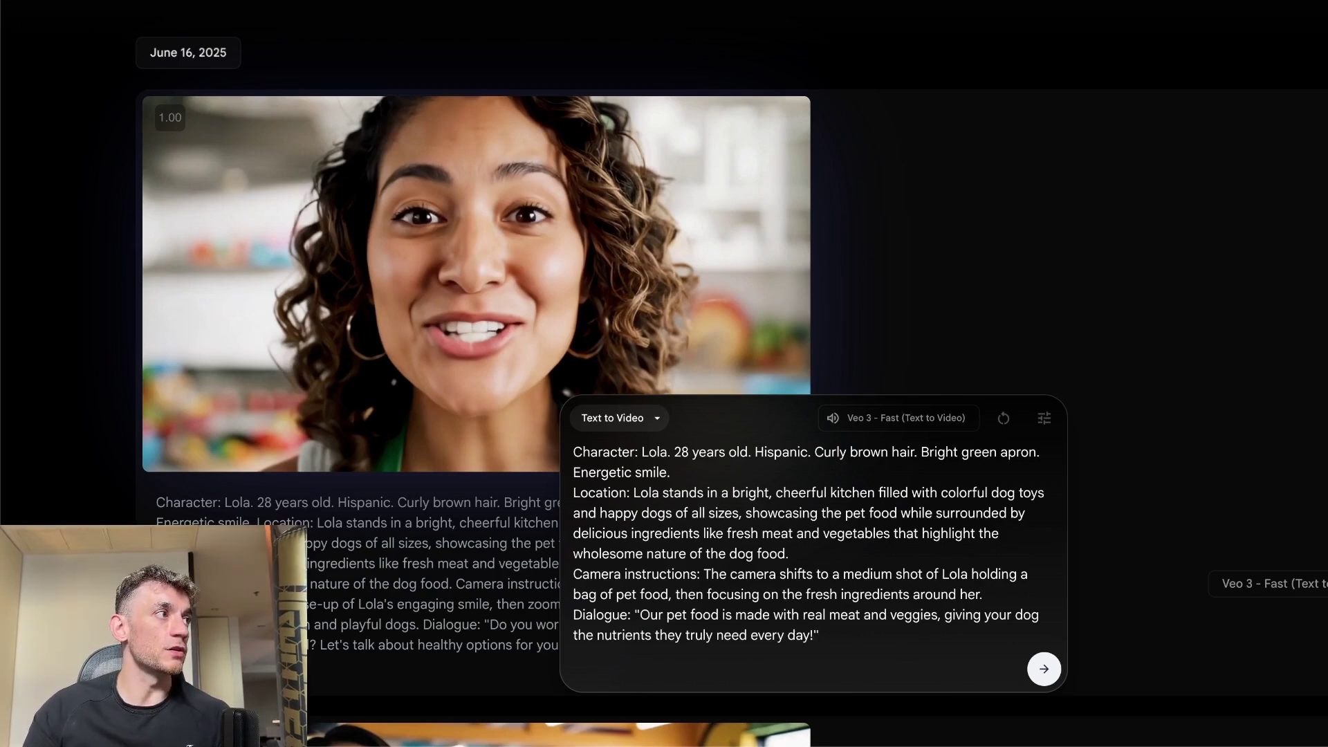
{"action": "scroll", "coordinate": [424, 394], "scroll_direction": "down", "scroll_amount": 1}
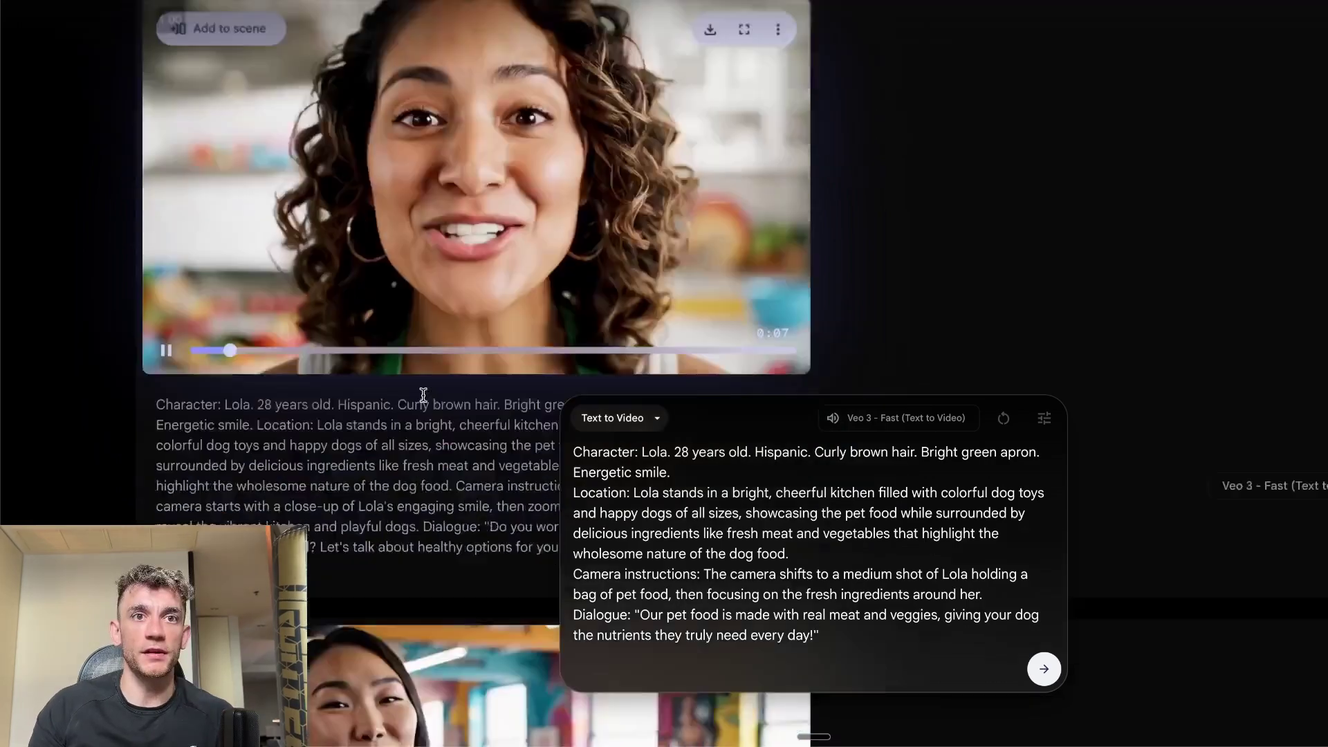
{"action": "scroll", "coordinate": [457, 435], "scroll_direction": "down", "scroll_amount": 4}
{"action": "scroll", "coordinate": [463, 499], "scroll_direction": "up", "scroll_amount": 4}
{"action": "scroll", "coordinate": [476, 447], "scroll_direction": "down", "scroll_amount": 5}
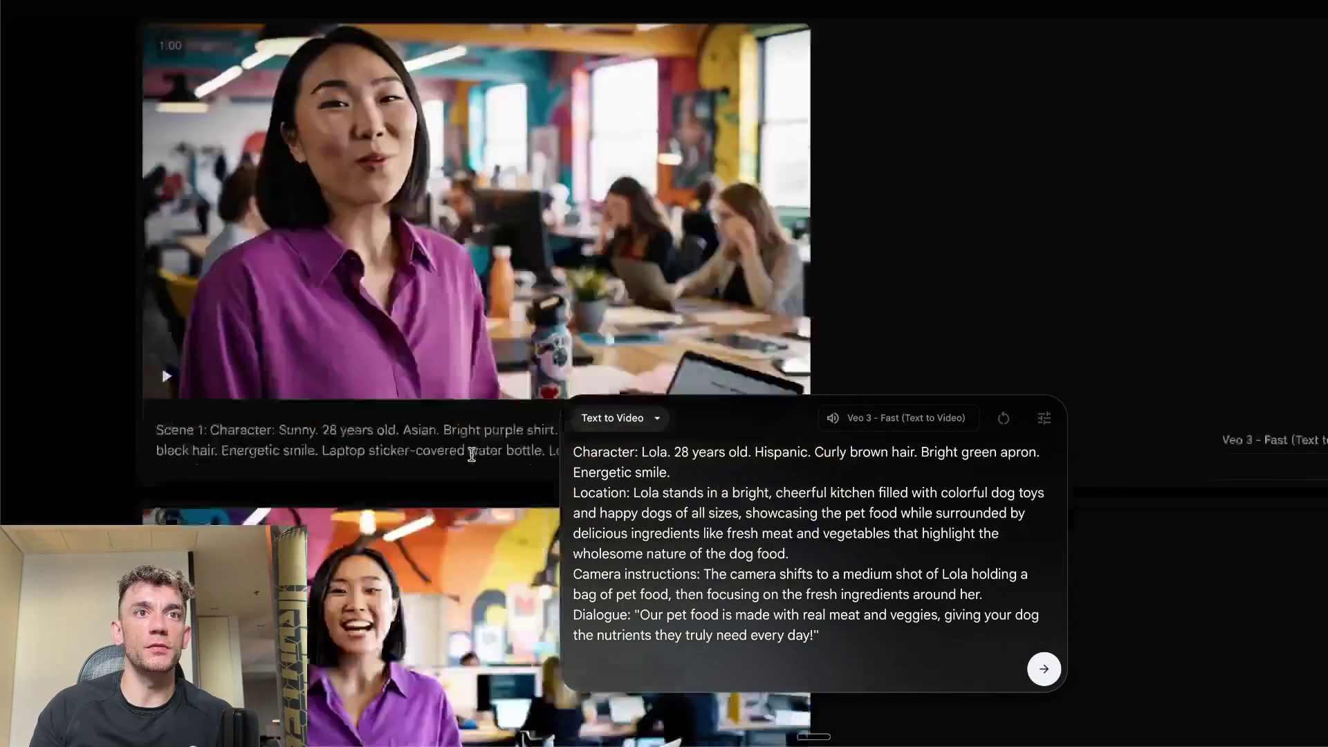
{"action": "scroll", "coordinate": [475, 446], "scroll_direction": "up", "scroll_amount": 6}
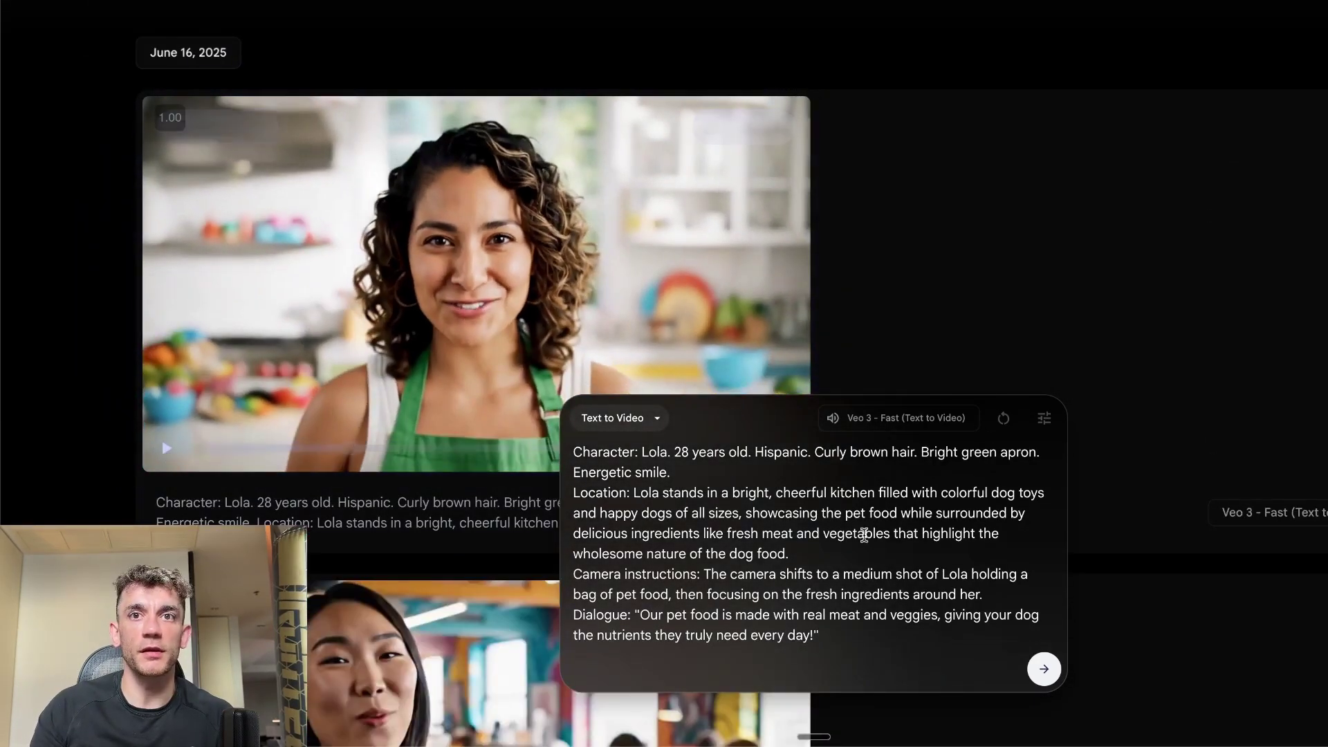
{"action": "left_click", "coordinate": [1043, 671]}
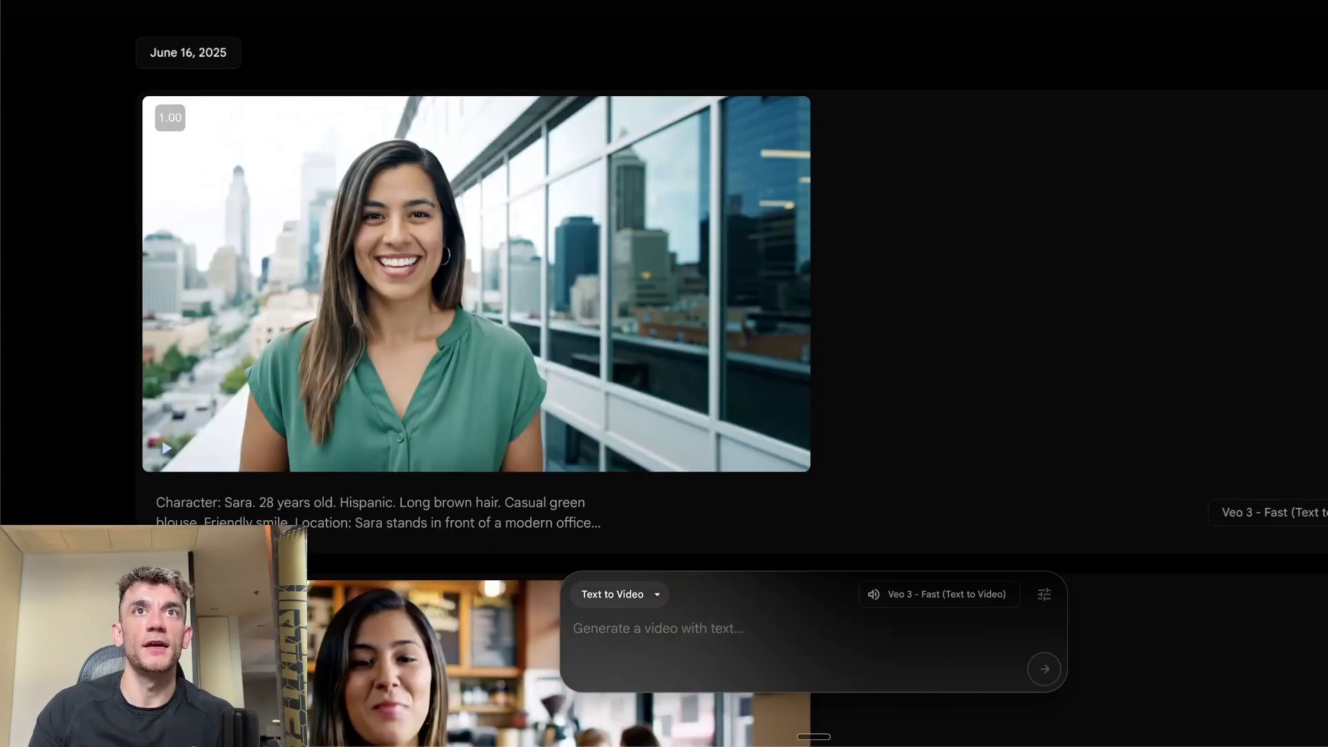
{"action": "scroll", "coordinate": [772, 285], "scroll_direction": "down", "scroll_amount": 3}
{"action": "scroll", "coordinate": [762, 332], "scroll_direction": "down", "scroll_amount": 3}
{"action": "scroll", "coordinate": [755, 373], "scroll_direction": "down", "scroll_amount": 2}
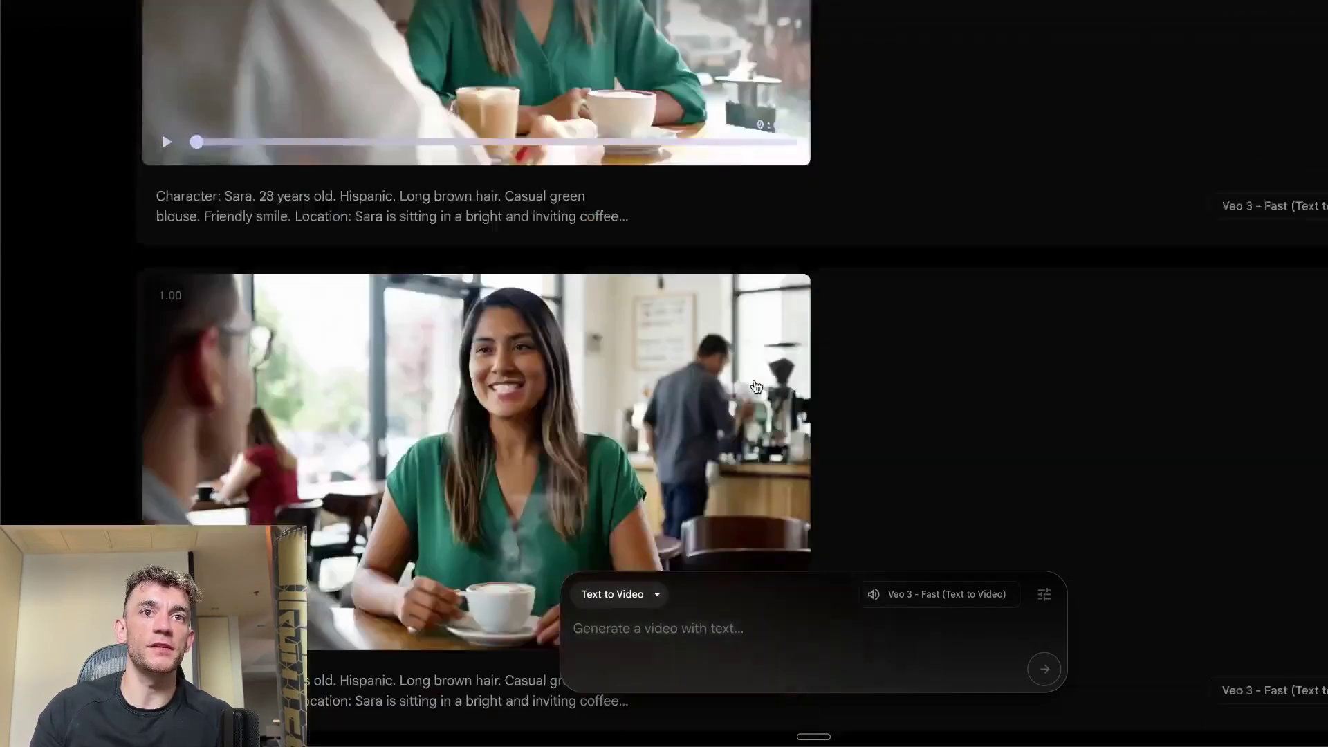
{"action": "scroll", "coordinate": [756, 381], "scroll_direction": "down", "scroll_amount": 1}
{"action": "scroll", "coordinate": [757, 384], "scroll_direction": "down", "scroll_amount": 2}
{"action": "scroll", "coordinate": [756, 388], "scroll_direction": "down", "scroll_amount": 3}
{"action": "scroll", "coordinate": [758, 406], "scroll_direction": "down", "scroll_amount": 2}
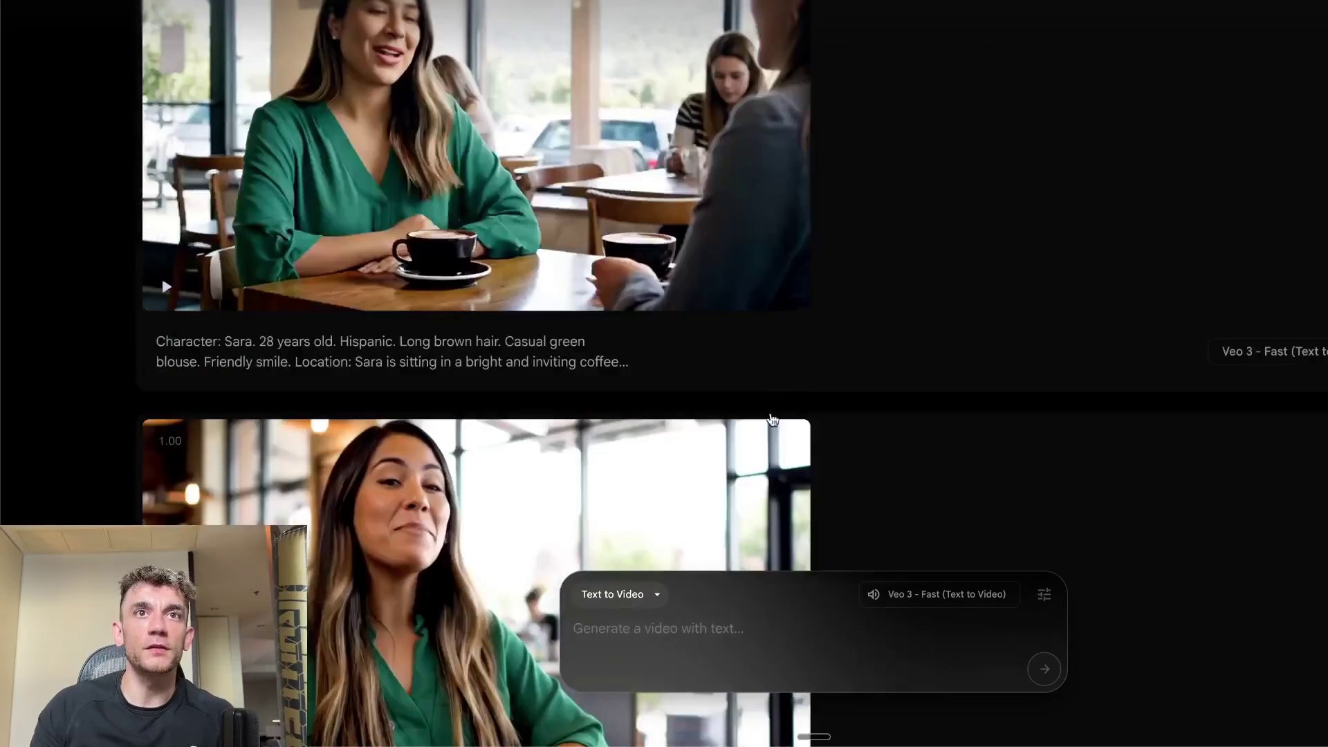
{"action": "scroll", "coordinate": [760, 436], "scroll_direction": "down", "scroll_amount": 1}
{"action": "scroll", "coordinate": [765, 431], "scroll_direction": "down", "scroll_amount": 3}
{"action": "scroll", "coordinate": [771, 416], "scroll_direction": "down", "scroll_amount": 3}
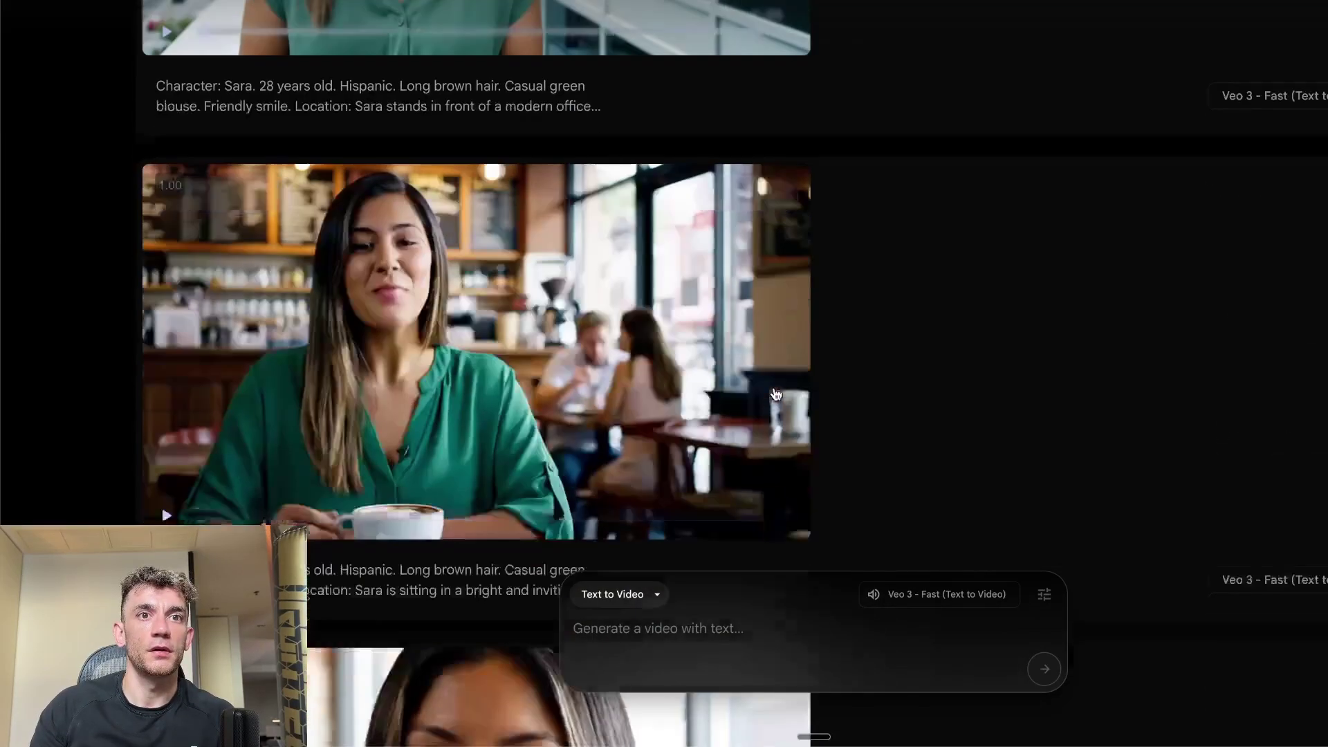
{"action": "scroll", "coordinate": [803, 389], "scroll_direction": "down", "scroll_amount": 3}
{"action": "scroll", "coordinate": [841, 359], "scroll_direction": "down", "scroll_amount": 3}
{"action": "scroll", "coordinate": [847, 350], "scroll_direction": "up", "scroll_amount": 1}
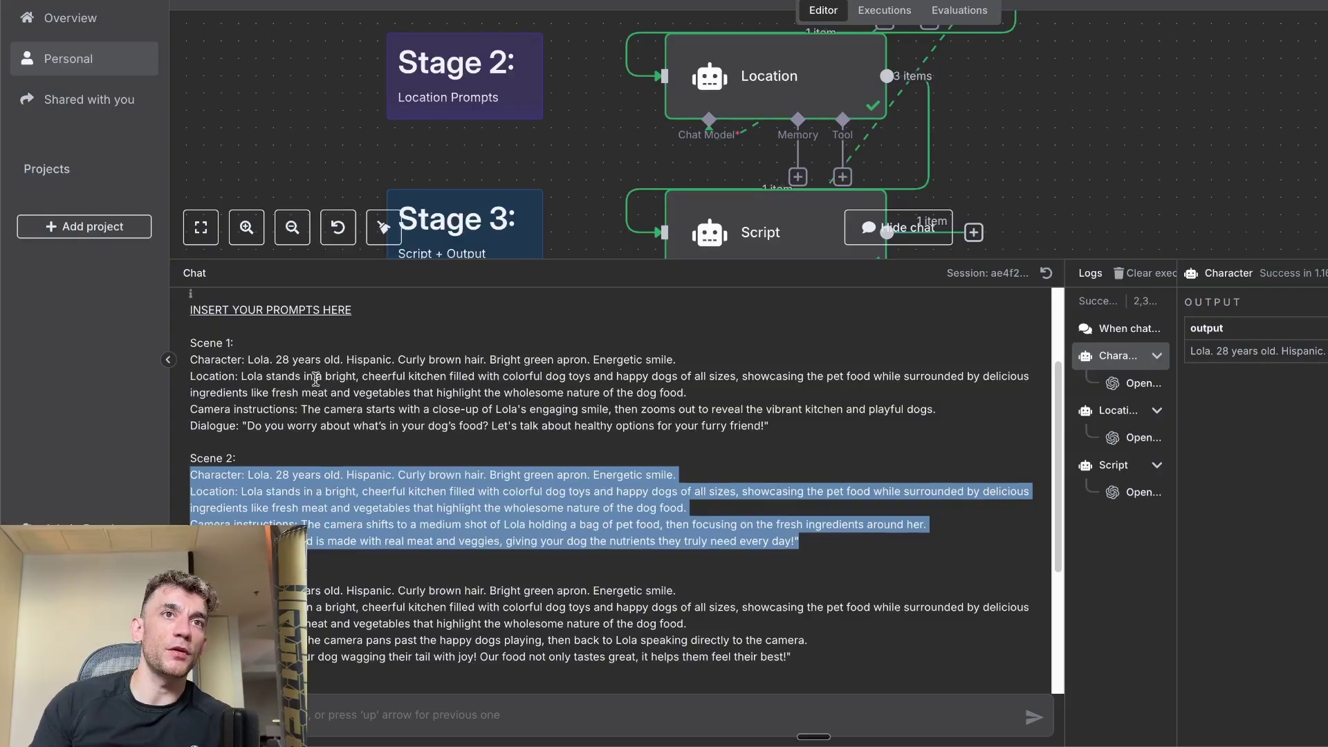
{"action": "scroll", "coordinate": [411, 302], "scroll_direction": "up", "scroll_amount": 2}
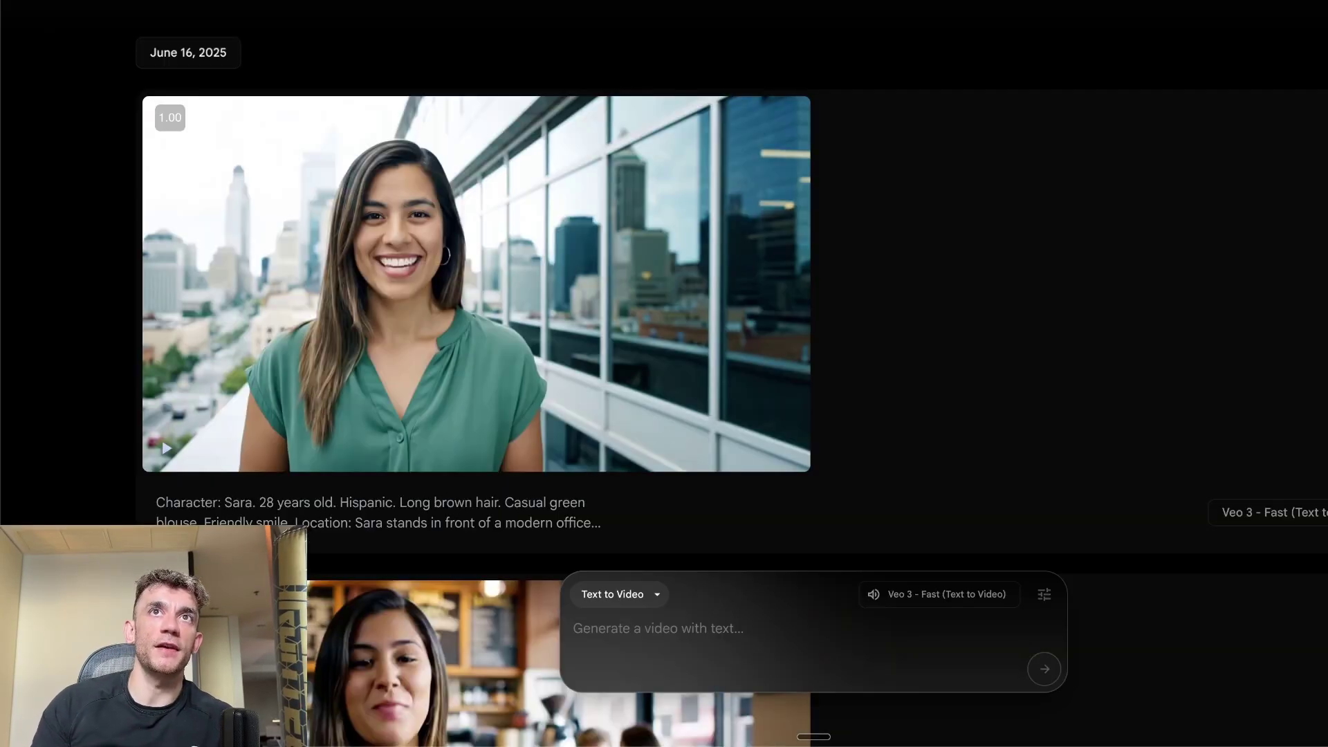
{"action": "type", "text": "heygen"}
Load the HeyGen website and select Lola's Scene 1 prompt in the n8n chat
{"action": "key", "text": "Return"}
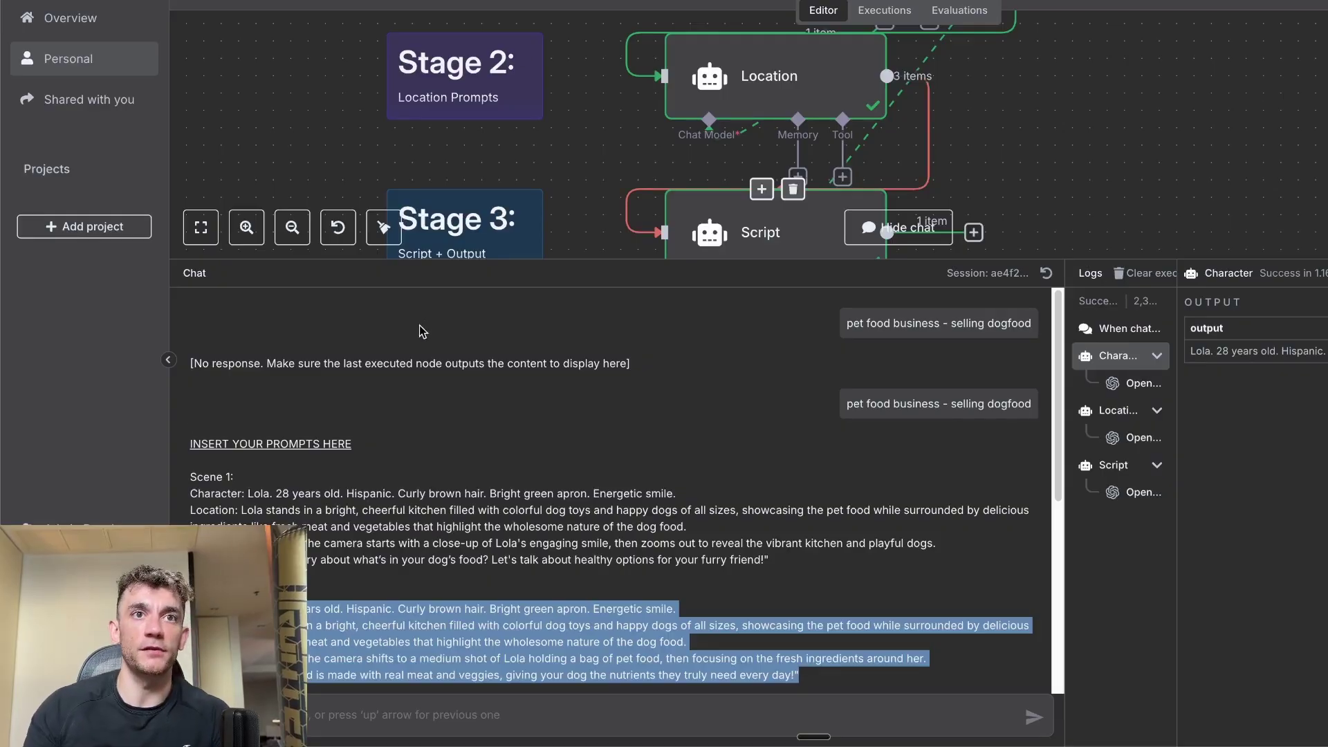
{"action": "left_click_drag", "start_coordinate": [185, 493], "coordinate": [807, 568]}
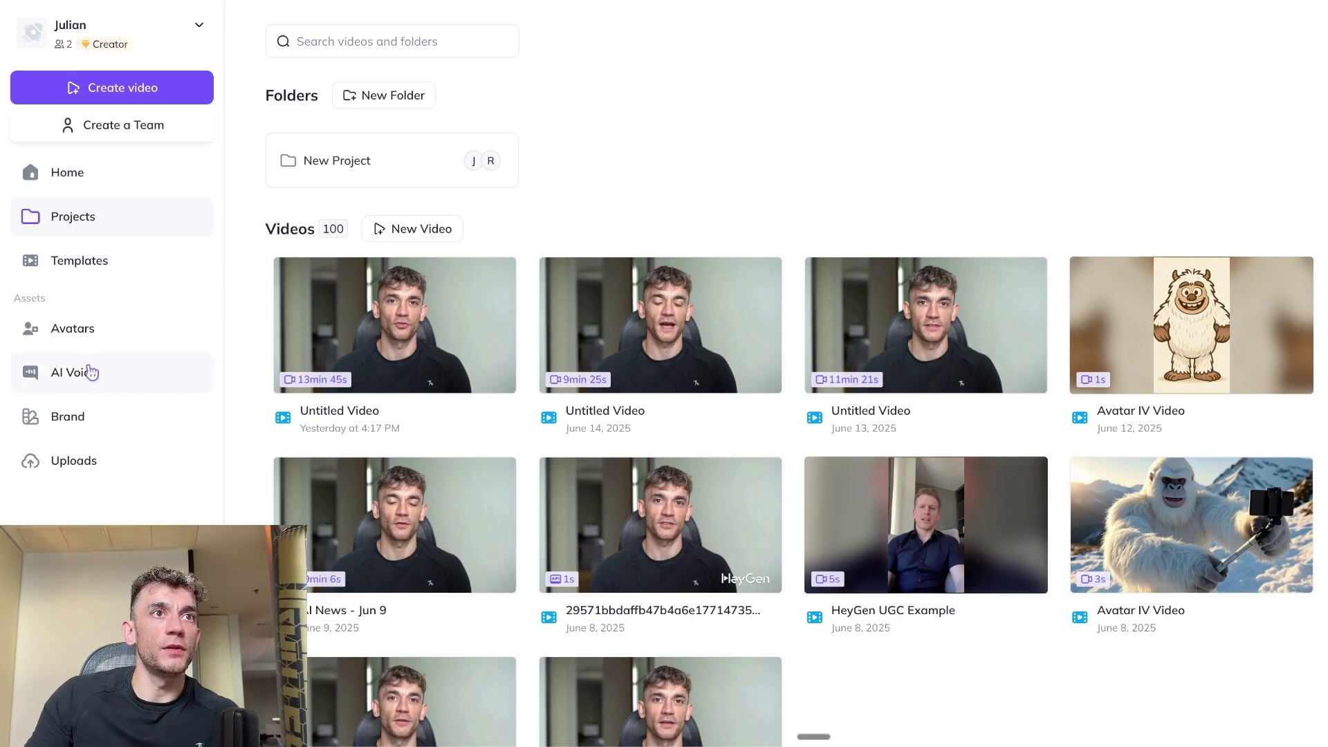
Start an Avatar IV video and paste Lola's Scene 1 prompt as the script
{"action": "left_click", "coordinate": [112, 170]}
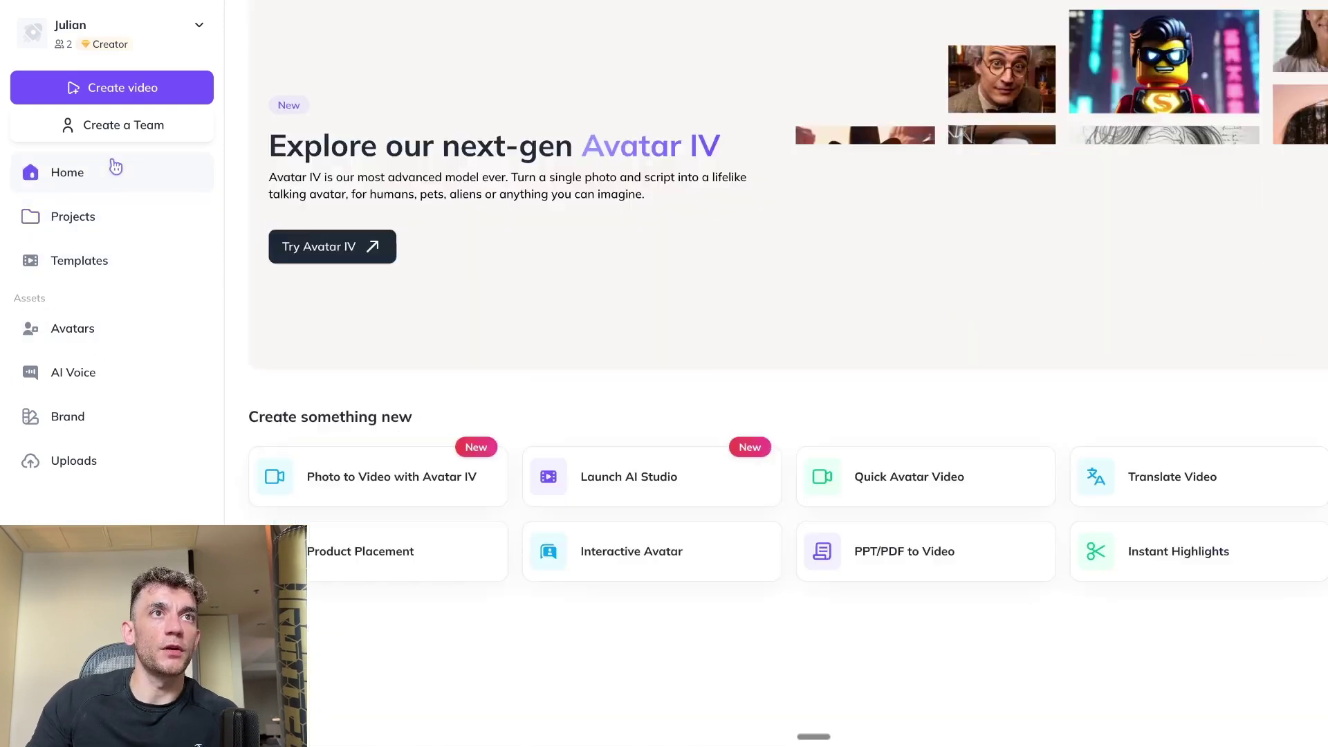
{"action": "left_click", "coordinate": [332, 247]}
{"action": "left_click", "coordinate": [1020, 297]}
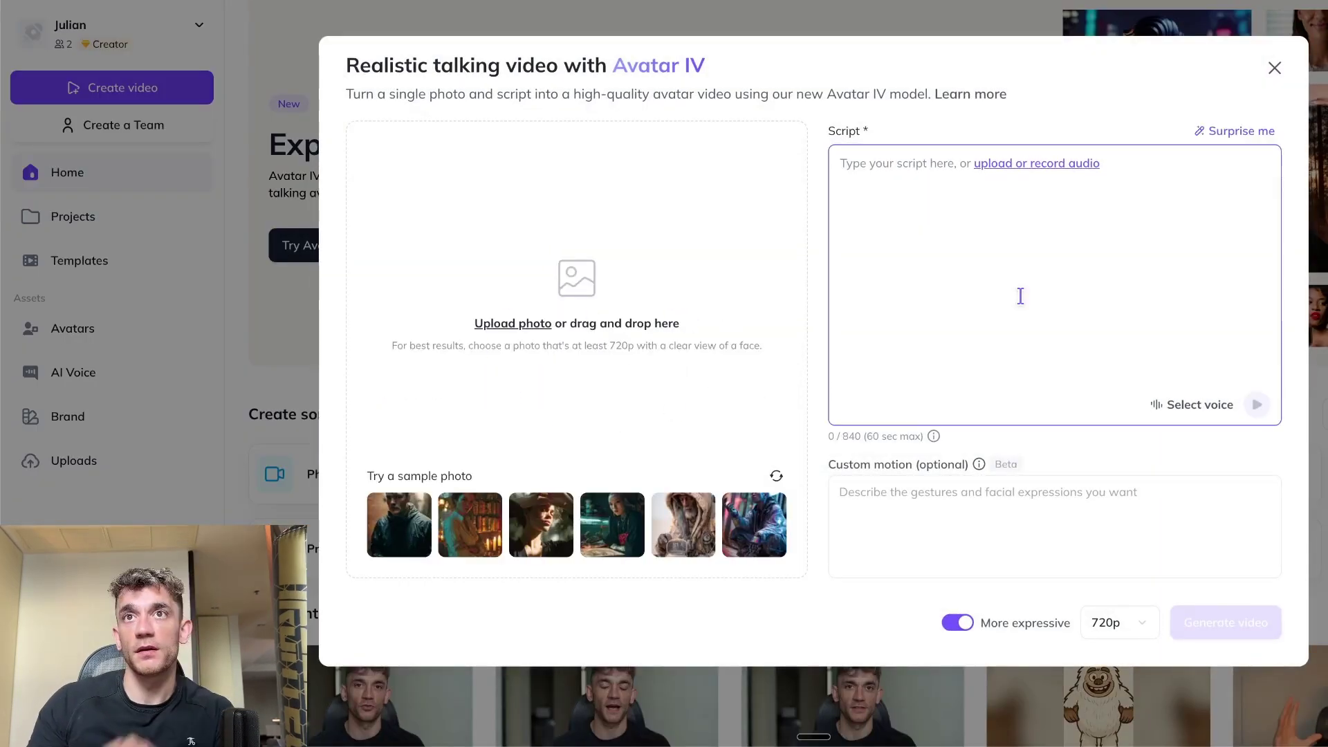
{"action": "type", "text": "Character: Lola. 28 years old. Hispanic. Curly brown hair. Bright green apron. Energetic smile. Location: Lola stands in a bright, cheerful kitchen filled with colorful dog toys and happy dogs of all sizes, showcasing the pet food while surrounded by delicious ingredients like fresh meat and vegetables that highlight the wholesome nature of the dog food. Camera instructions: The camera starts with a close-up of Lola's engaging smile, then zooms out to reveal the vibrant kitchen and playful dogs. Dialogue: \"Do you worry about what's in your dog's food? Let's talk about healthy options for your furry friend!\""}
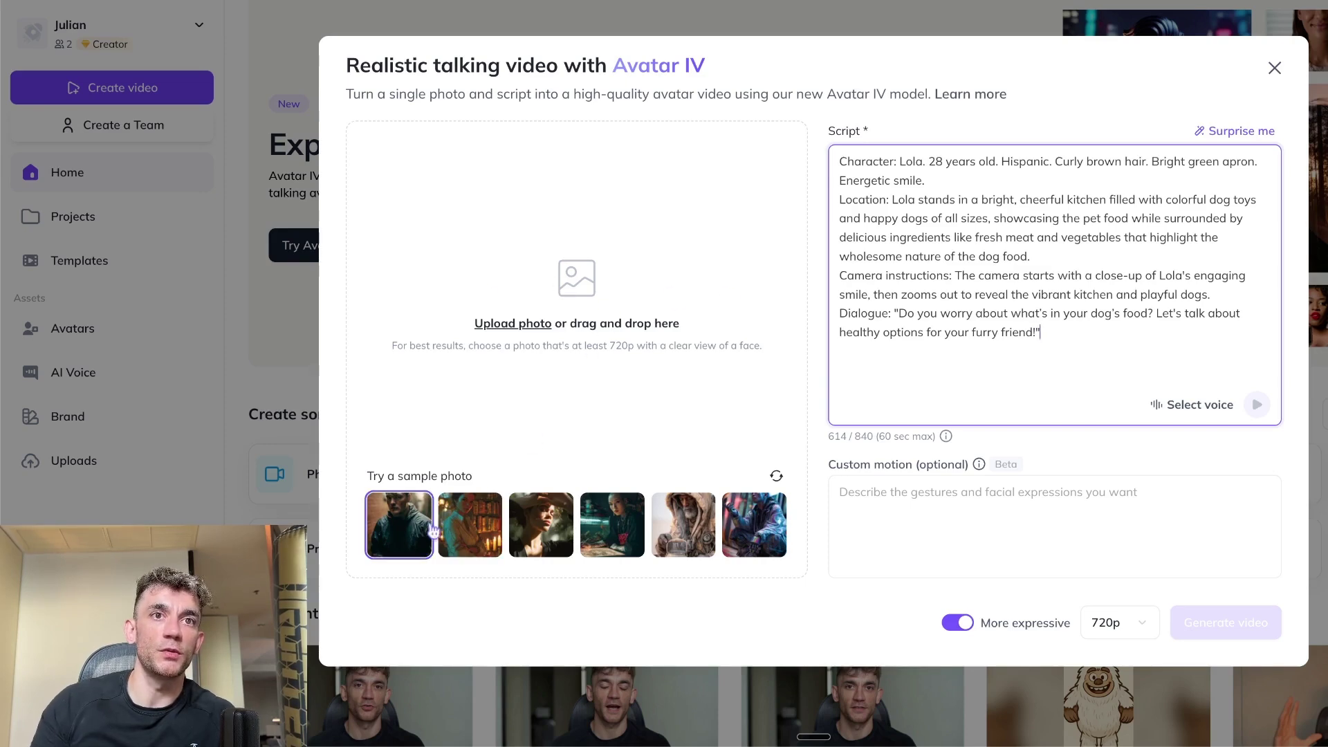
Try several sample photos and settle on a man's photo as the avatar
{"action": "left_click", "coordinate": [394, 519]}
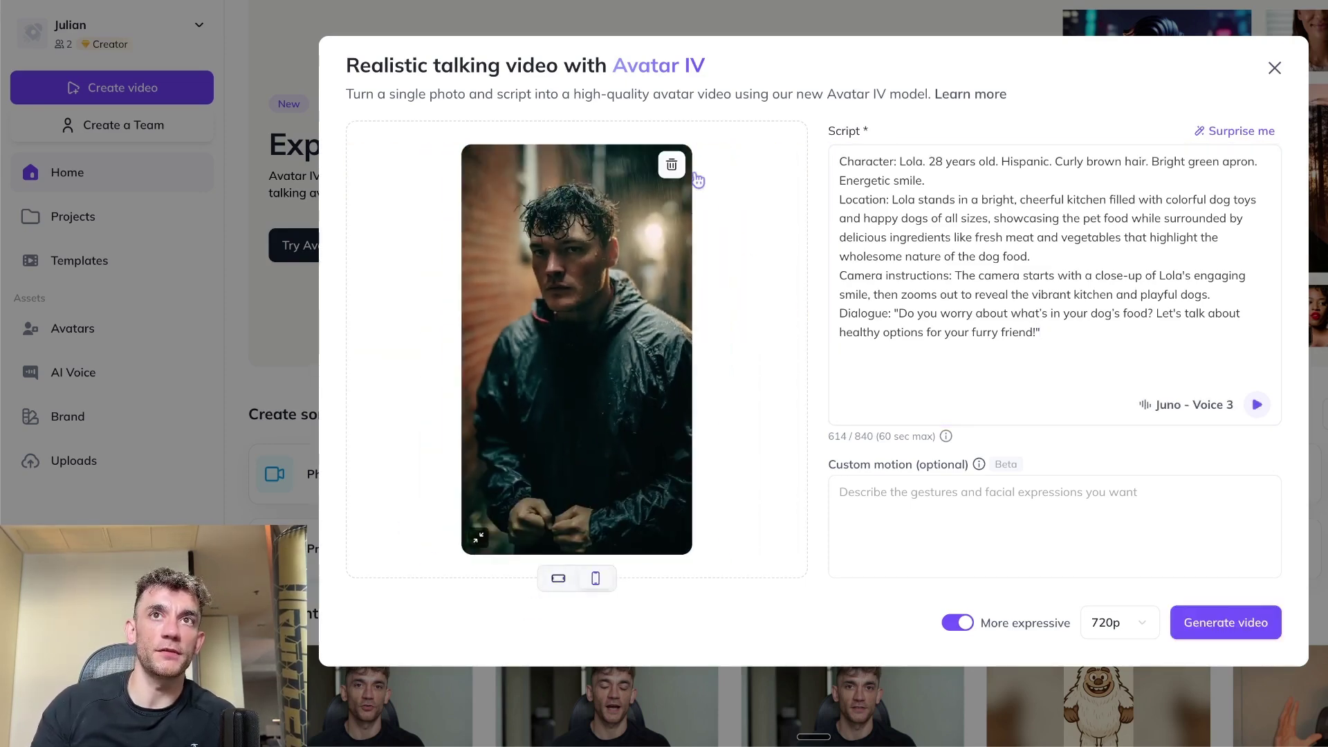
{"action": "left_click", "coordinate": [672, 165]}
{"action": "left_click", "coordinate": [607, 514]}
{"action": "left_click", "coordinate": [671, 165]}
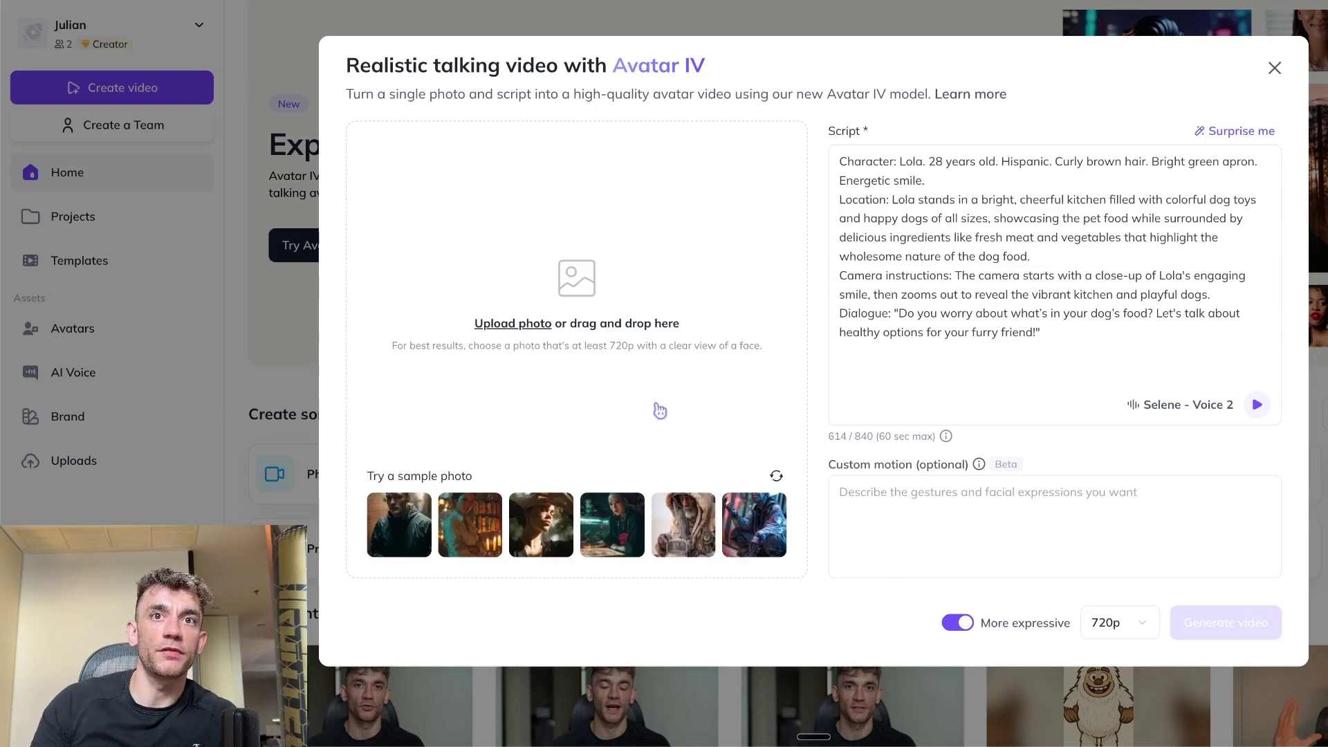
{"action": "left_click", "coordinate": [776, 475]}
{"action": "left_click", "coordinate": [755, 524]}
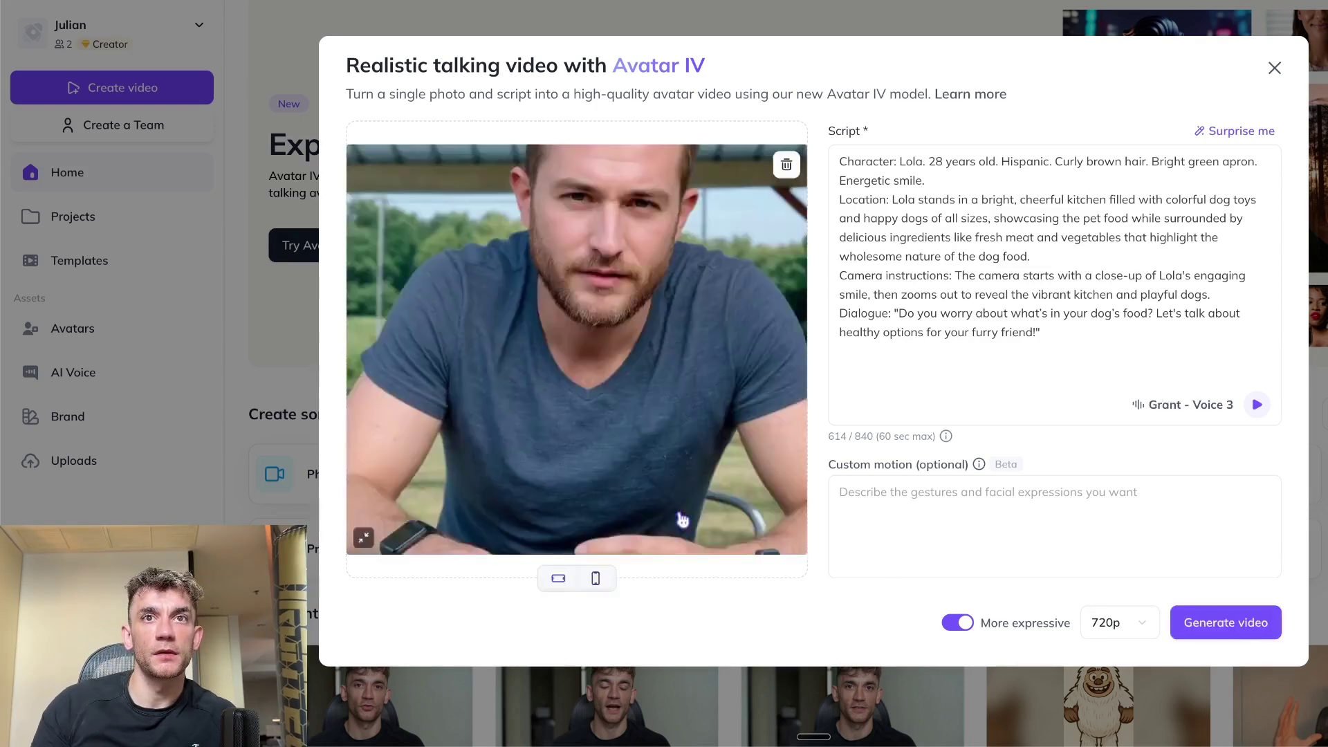
Trim the script down to Lola's dialogue only and generate the avatar video
{"action": "left_click", "coordinate": [1037, 215]}
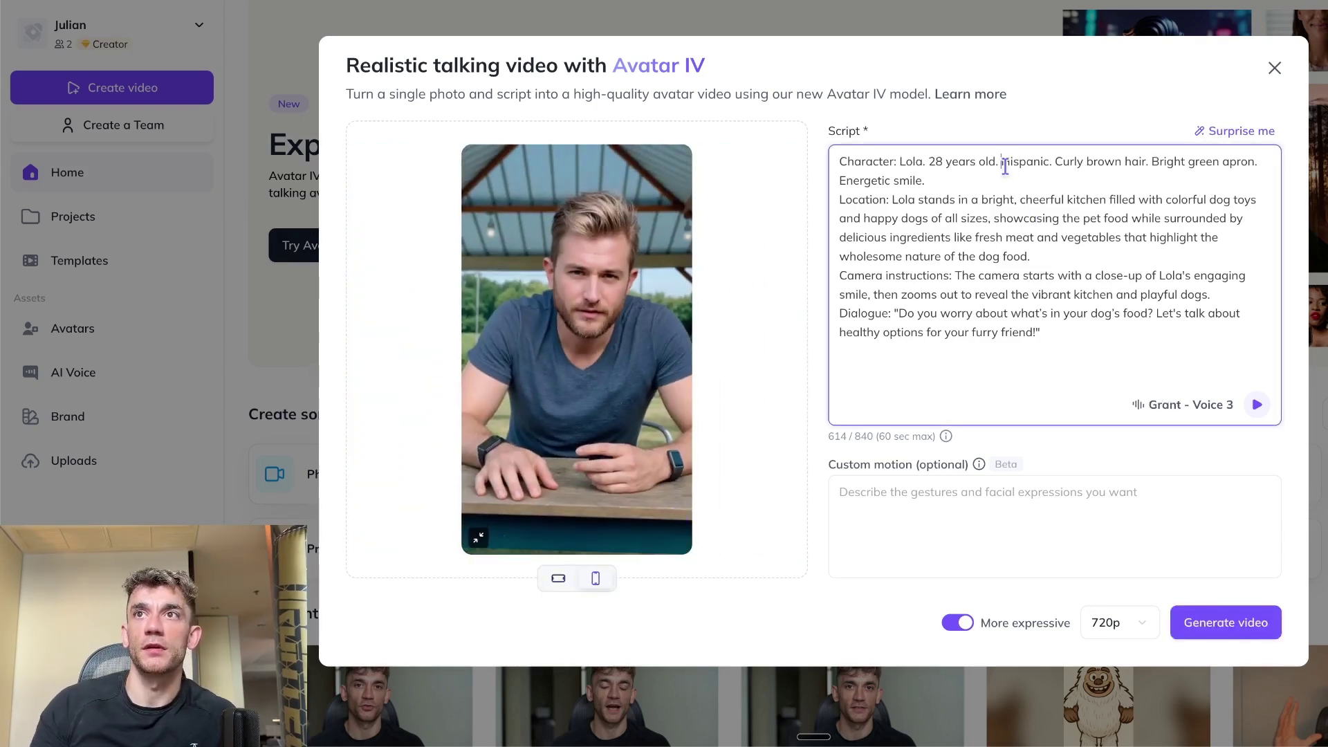
{"action": "key", "text": "ctrl+Home"}
{"action": "key", "text": "ctrl+shift+Right"}
{"action": "key", "text": "shift+Down"}
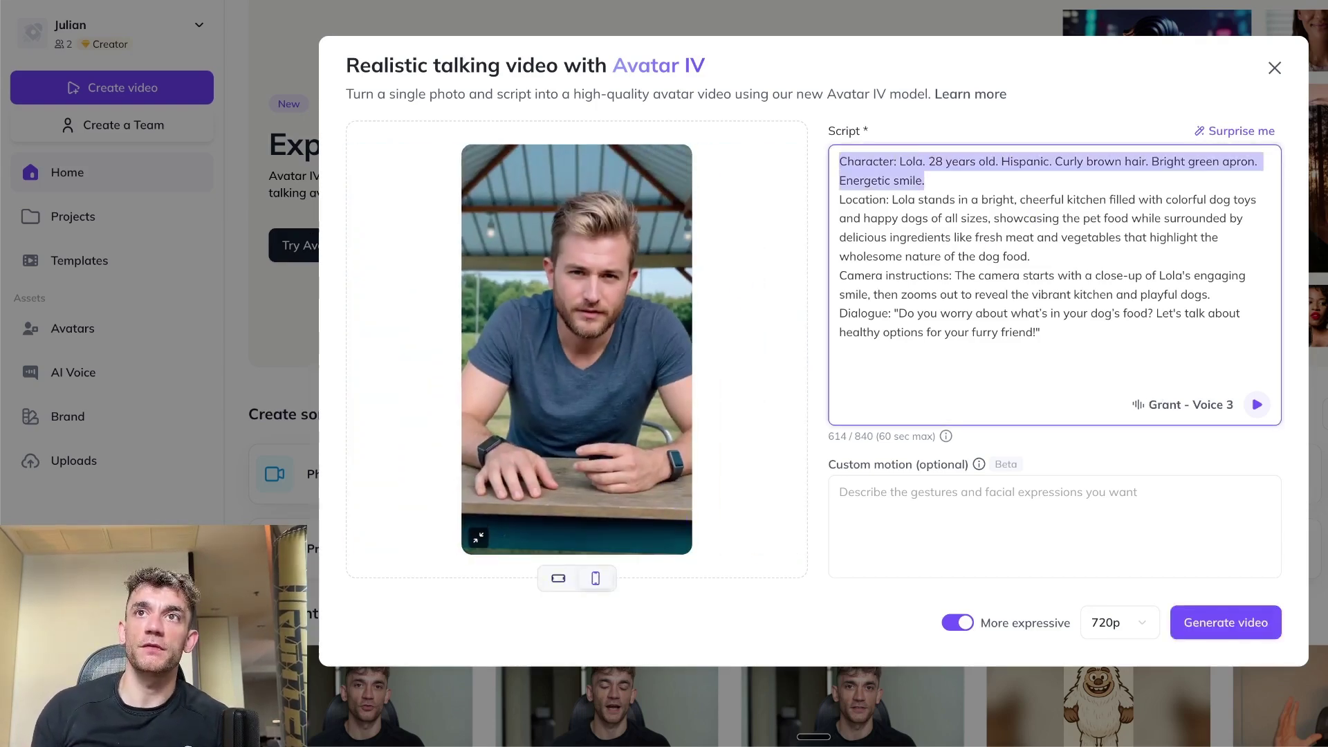
{"action": "key", "text": "BackSpace"}
{"action": "key", "text": "Delete"}
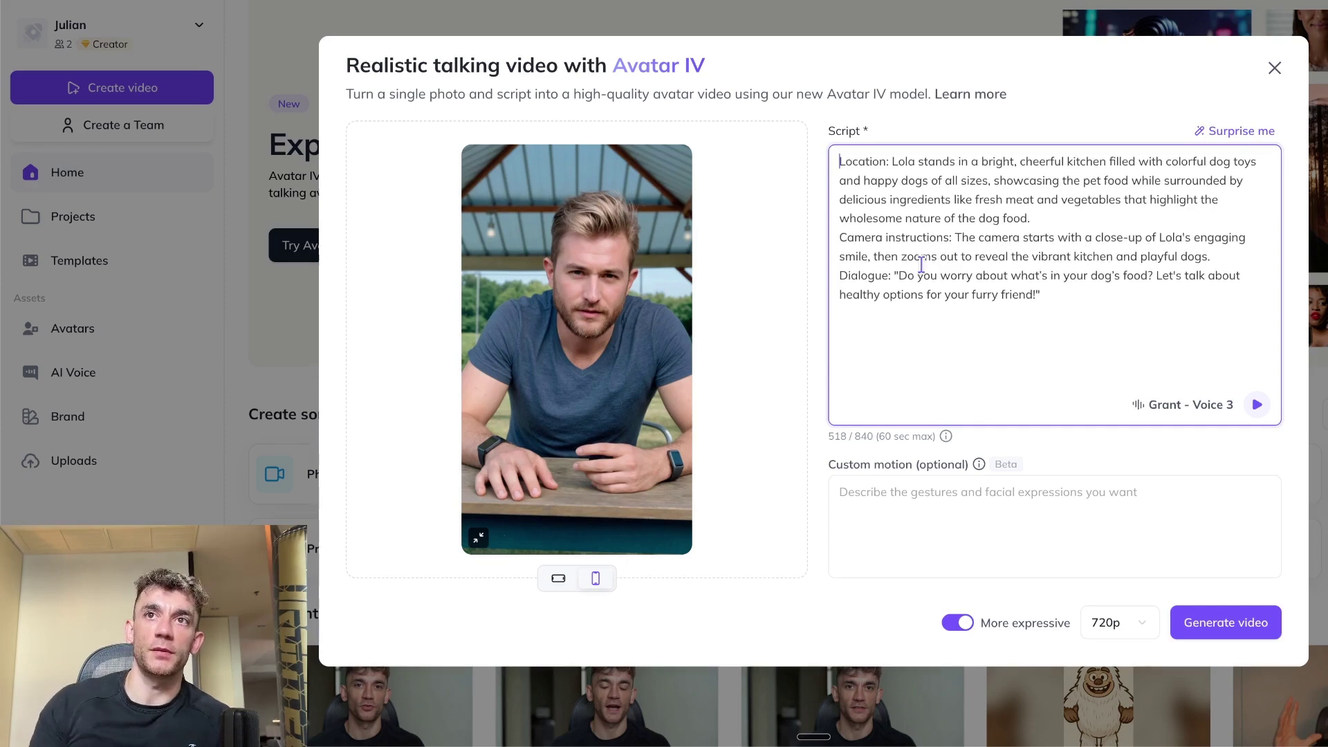
{"action": "left_click", "coordinate": [898, 275], "text": "shift"}
{"action": "key", "text": "BackSpace"}
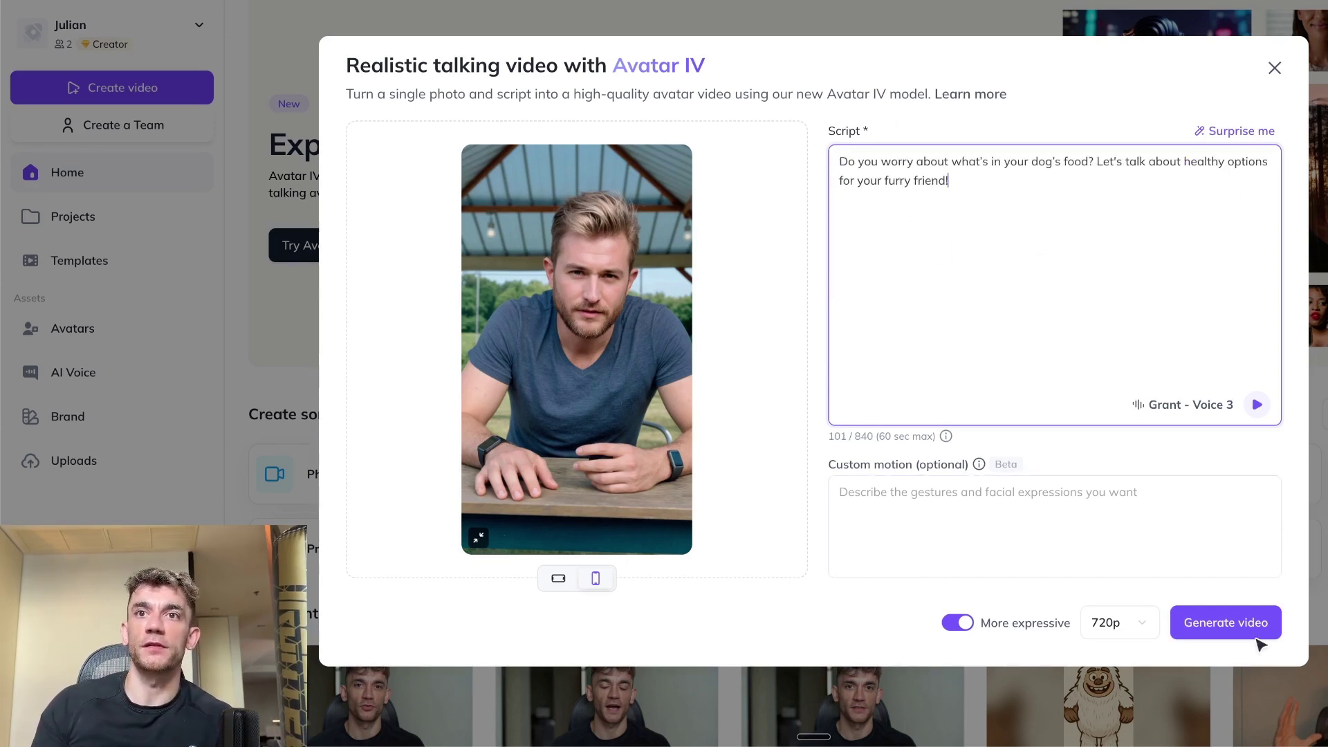
{"action": "left_click", "coordinate": [1012, 515]}
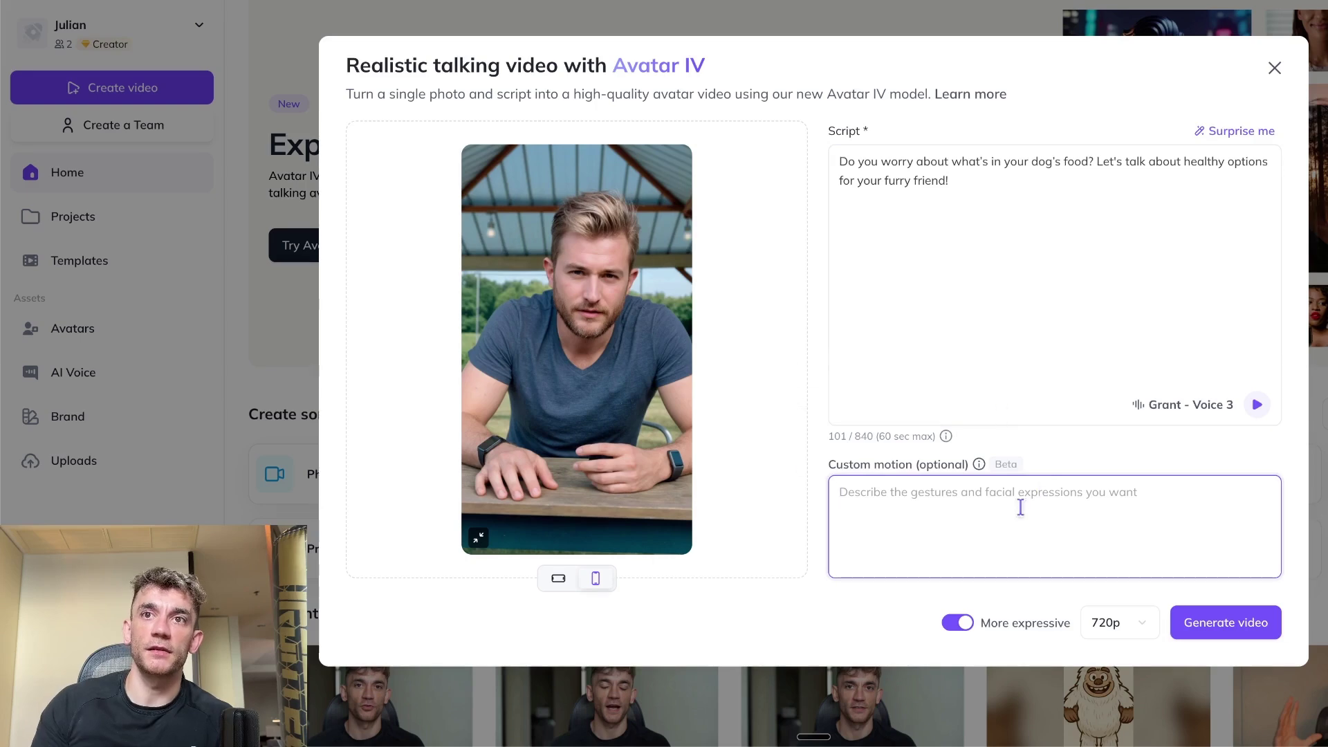
{"action": "left_click", "coordinate": [1259, 632]}
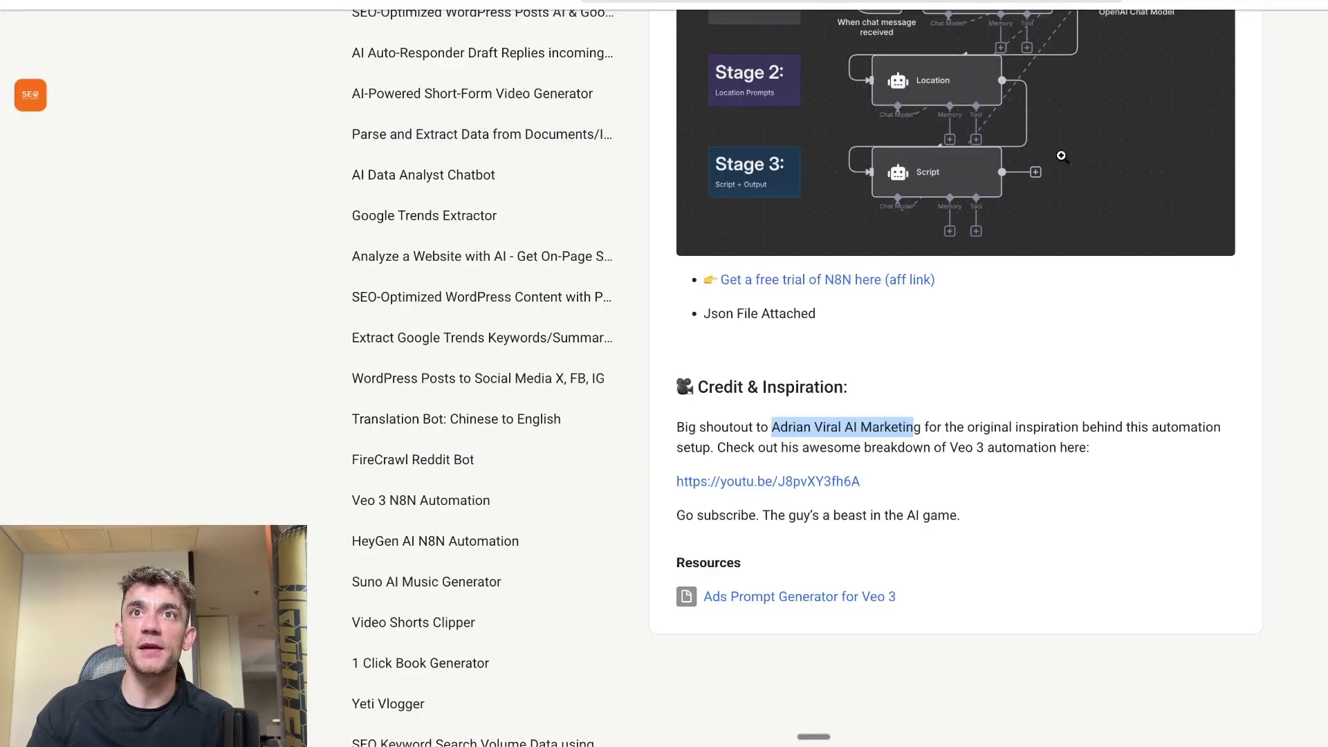
{"action": "scroll", "coordinate": [989, 57], "scroll_direction": "up", "scroll_amount": 3}
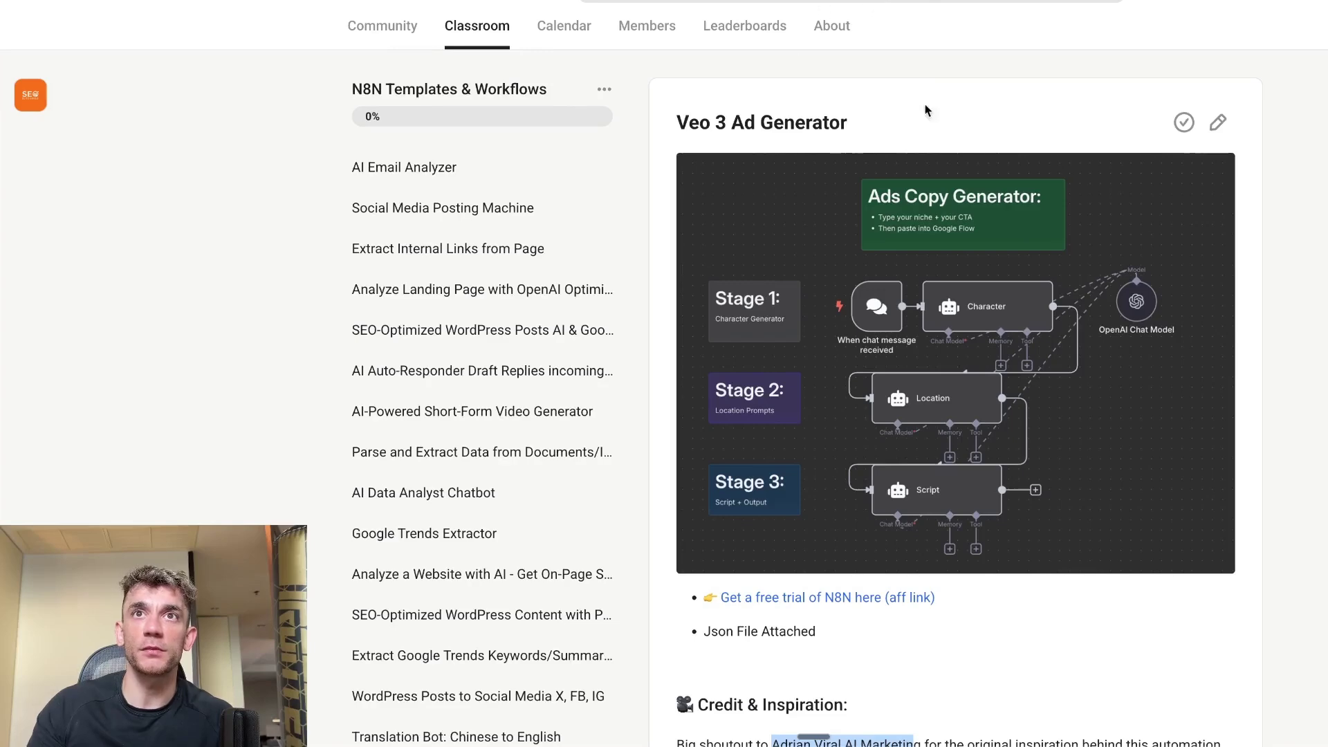
{"action": "scroll", "coordinate": [1245, 404], "scroll_direction": "down", "scroll_amount": 5}
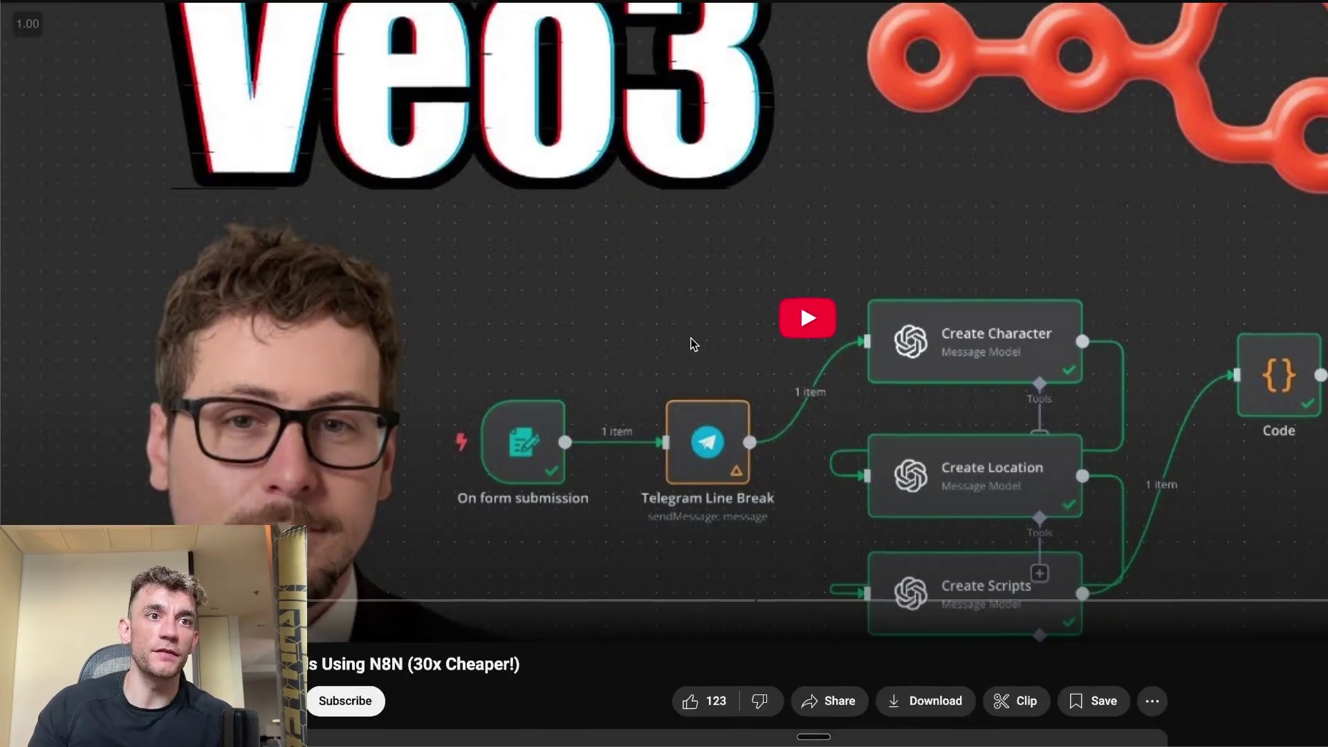
{"action": "scroll", "coordinate": [376, 463], "scroll_direction": "down", "scroll_amount": 2}
{"action": "scroll", "coordinate": [325, 205], "scroll_direction": "up", "scroll_amount": 2}
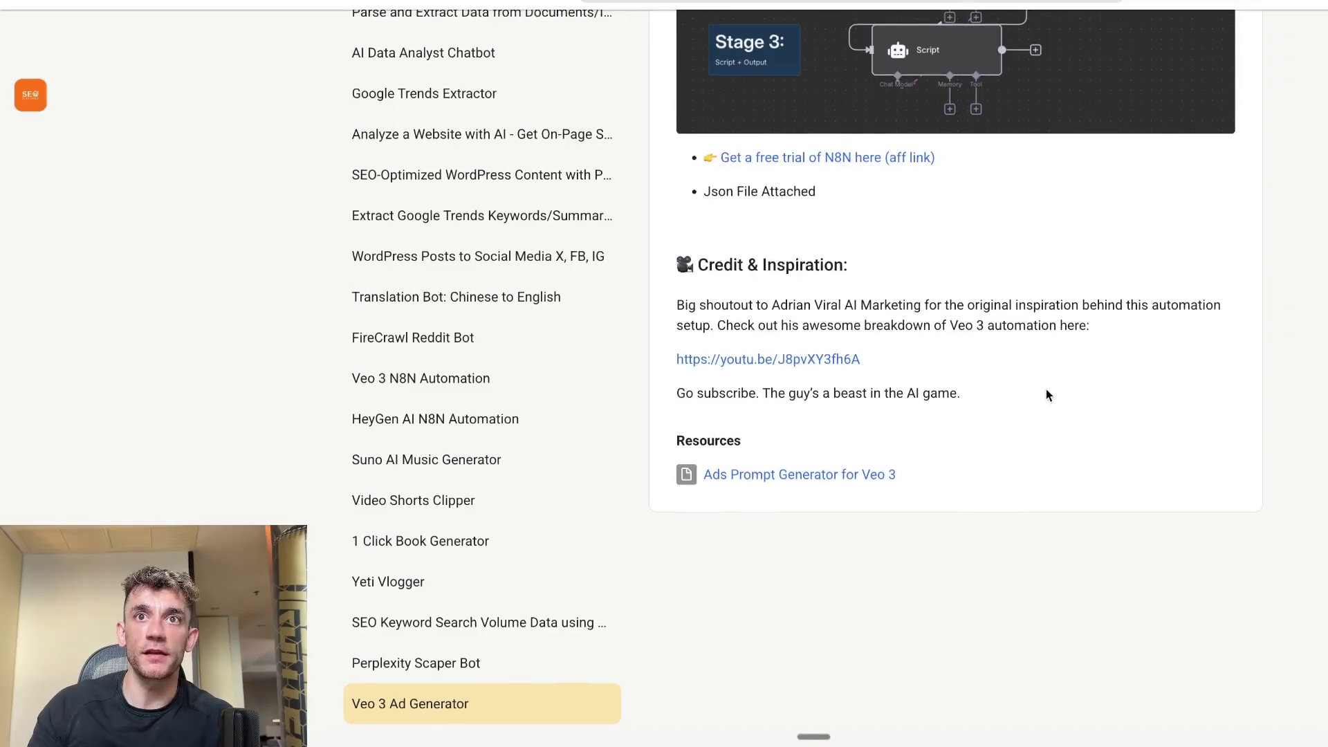
{"action": "scroll", "coordinate": [786, 274], "scroll_direction": "up", "scroll_amount": 3}
{"action": "scroll", "coordinate": [955, 312], "scroll_direction": "up", "scroll_amount": 2}
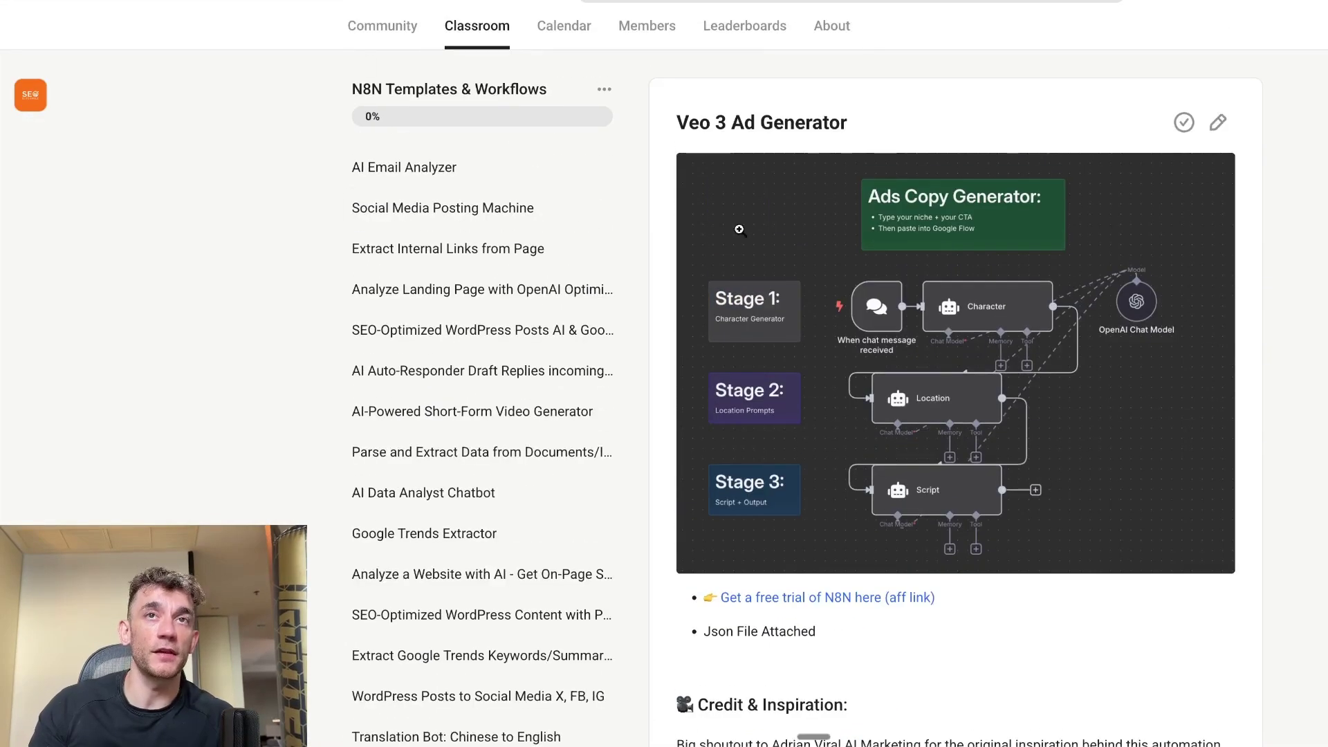
{"action": "scroll", "coordinate": [993, 400], "scroll_direction": "down", "scroll_amount": 3}
{"action": "scroll", "coordinate": [994, 402], "scroll_direction": "down", "scroll_amount": 1}
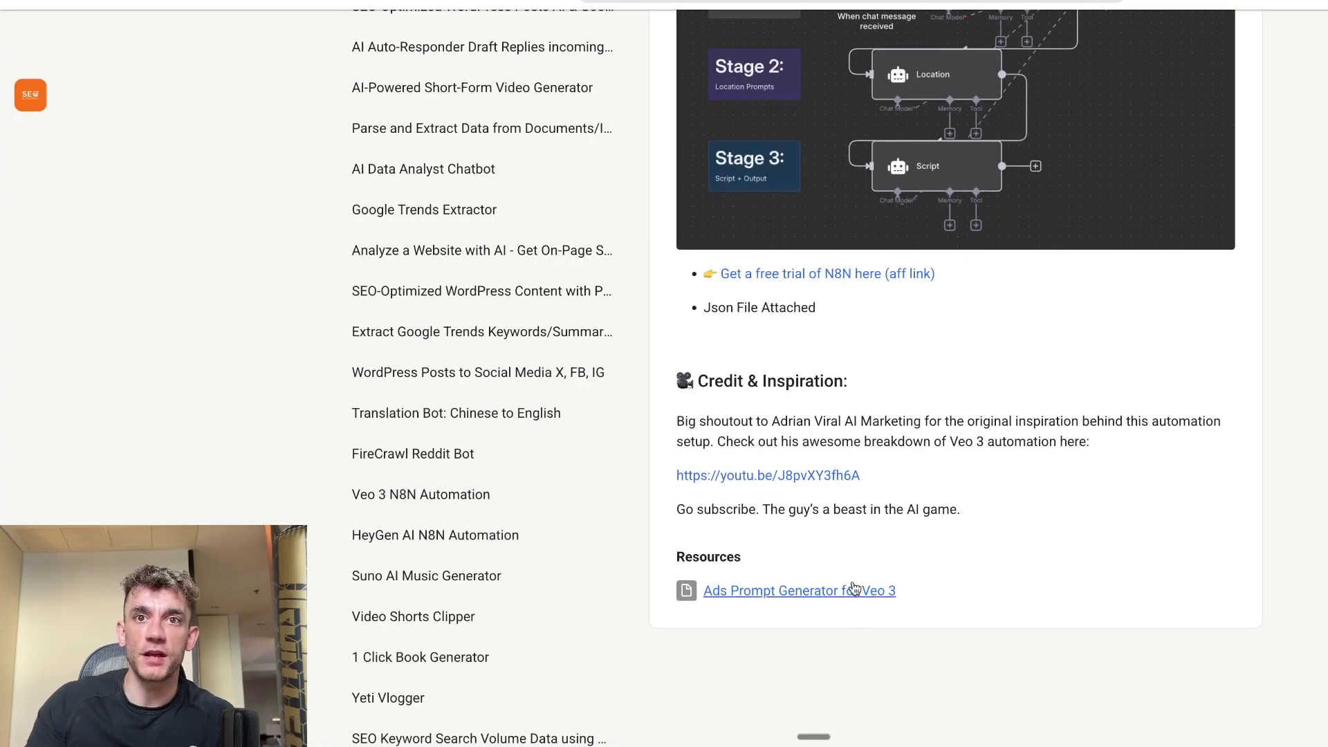
Open the Ads Prompt Generator for Veo 3 resource from the lesson's Resources
{"action": "left_click", "coordinate": [855, 590]}
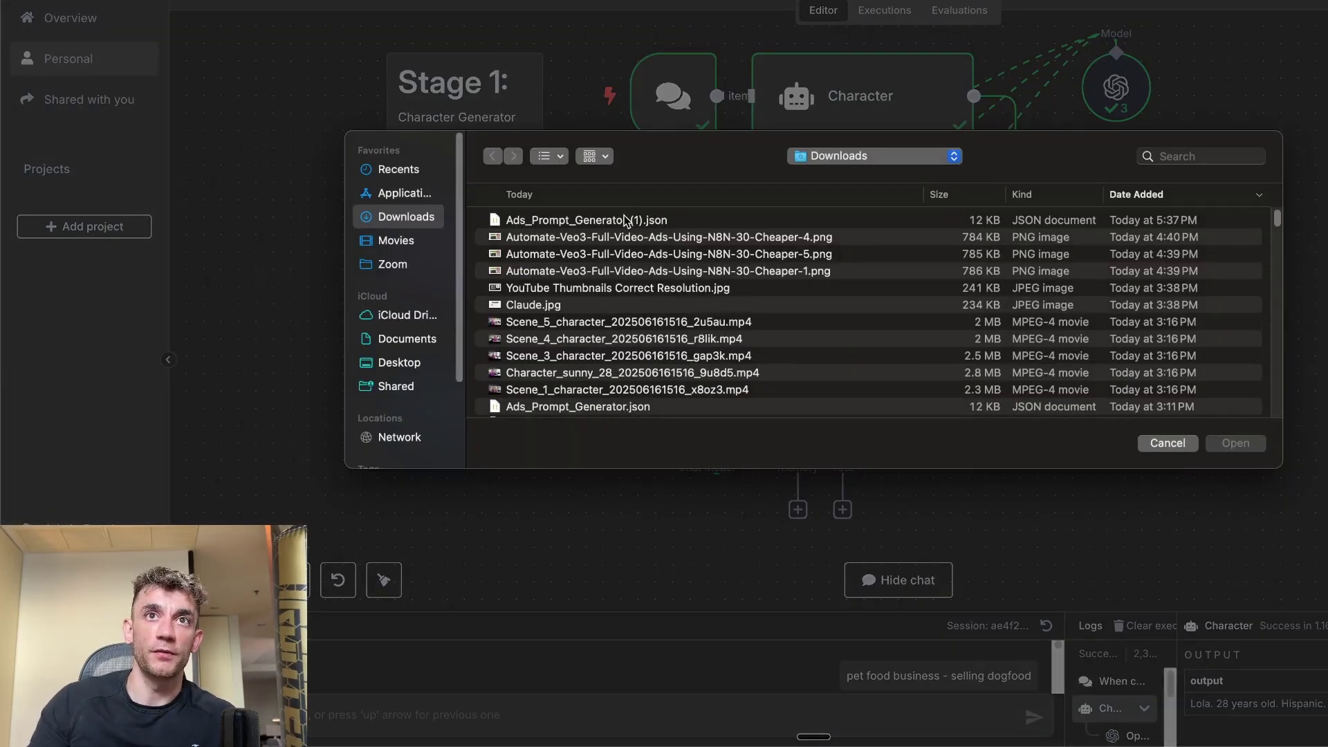
Import the downloaded Ads Prompt Generator workflow and delete the pasted duplicate agent nodes
{"action": "double_click", "coordinate": [626, 221]}
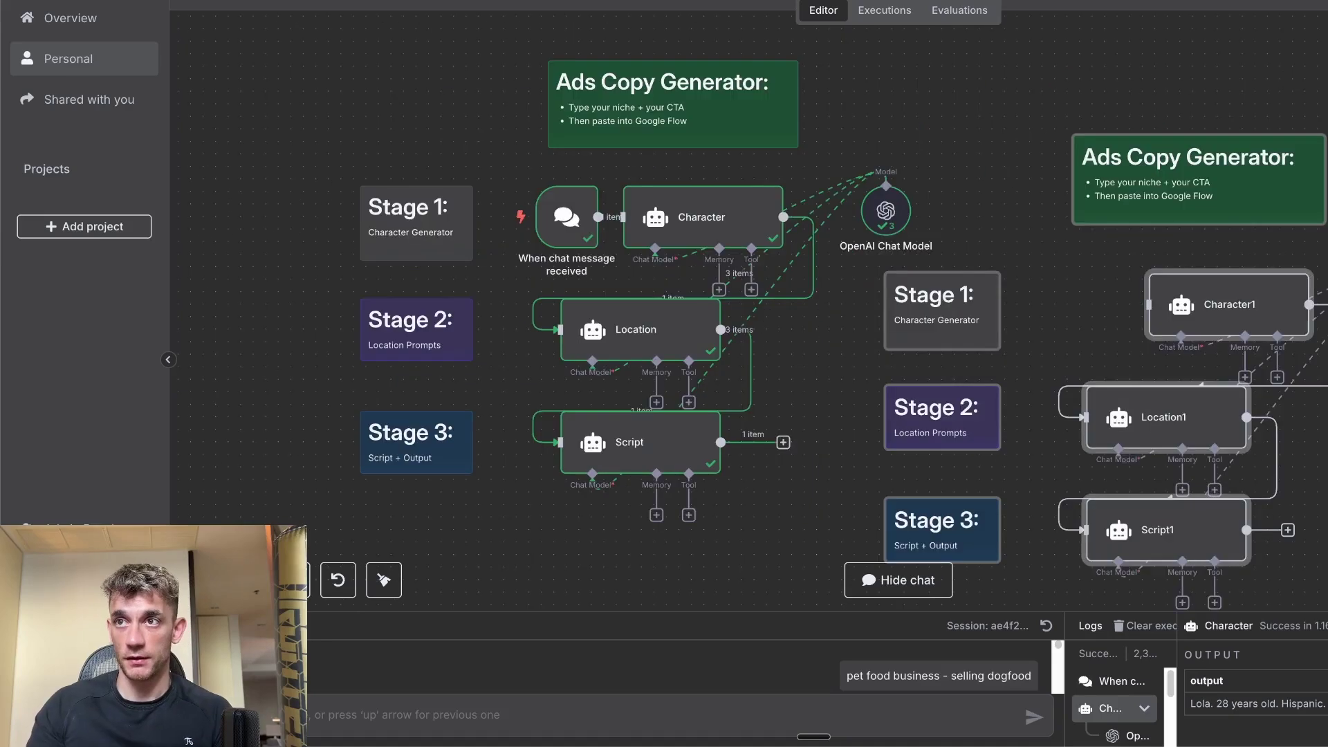
{"action": "scroll", "coordinate": [1315, 249], "scroll_direction": "right", "scroll_amount": 5}
{"action": "scroll", "coordinate": [1142, 270], "scroll_direction": "down", "scroll_amount": 3}
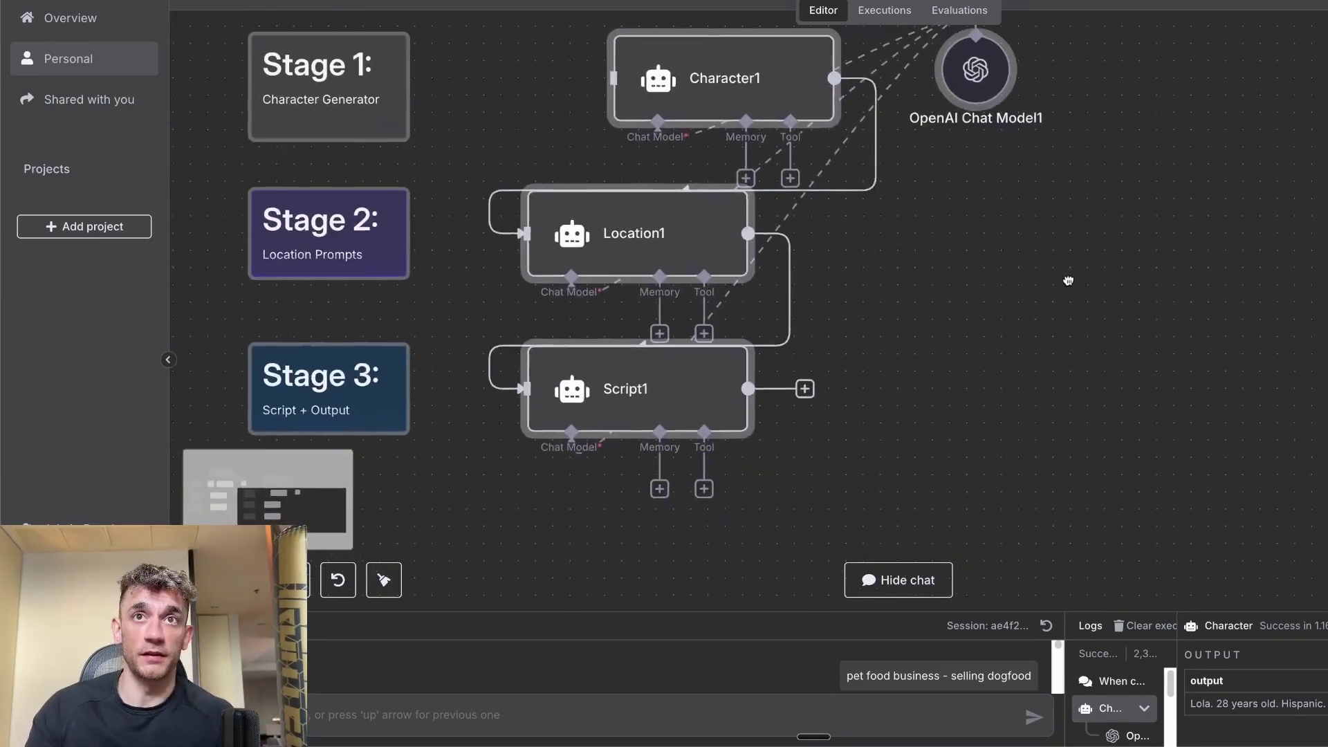
{"action": "scroll", "coordinate": [1027, 278], "scroll_direction": "left", "scroll_amount": 3}
{"action": "scroll", "coordinate": [1002, 281], "scroll_direction": "up", "scroll_amount": 3}
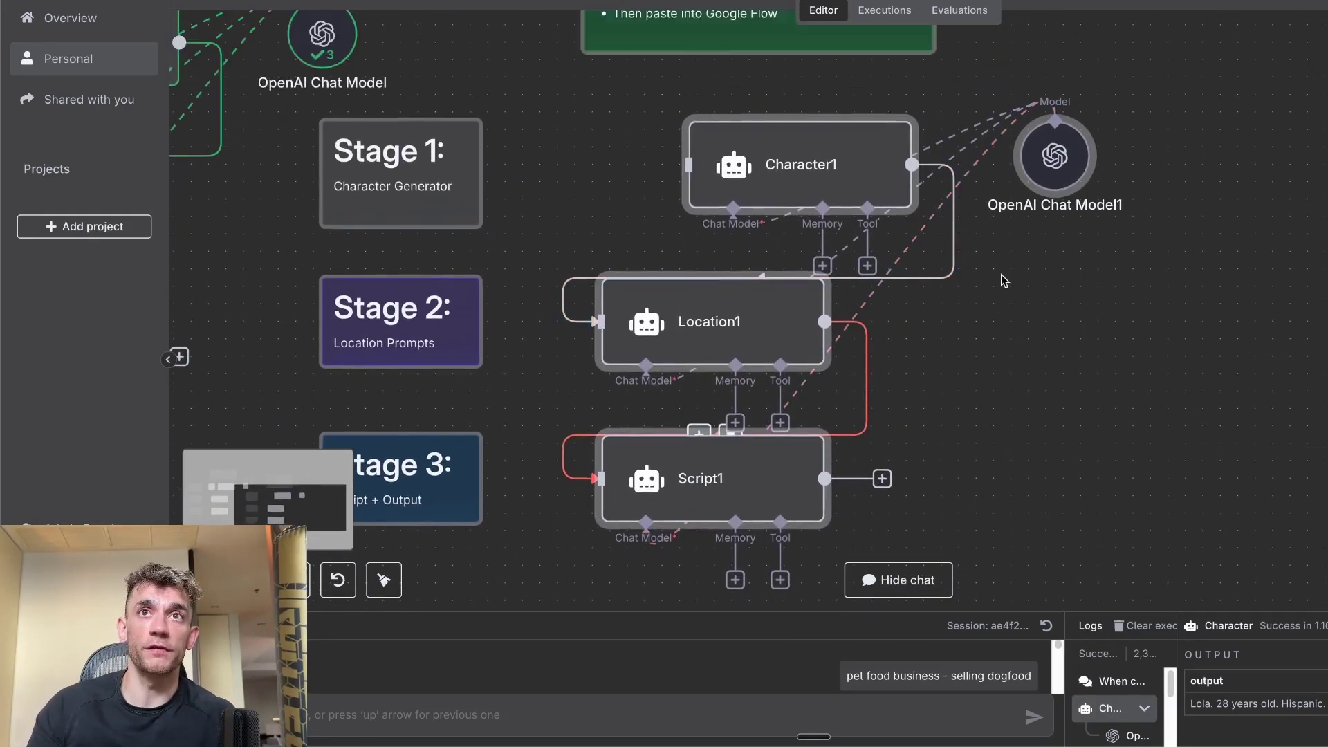
{"action": "scroll", "coordinate": [1003, 280], "scroll_direction": "up", "scroll_amount": 2}
{"action": "scroll", "coordinate": [1118, 382], "scroll_direction": "down", "scroll_amount": 3}
{"action": "key", "text": "Delete"}
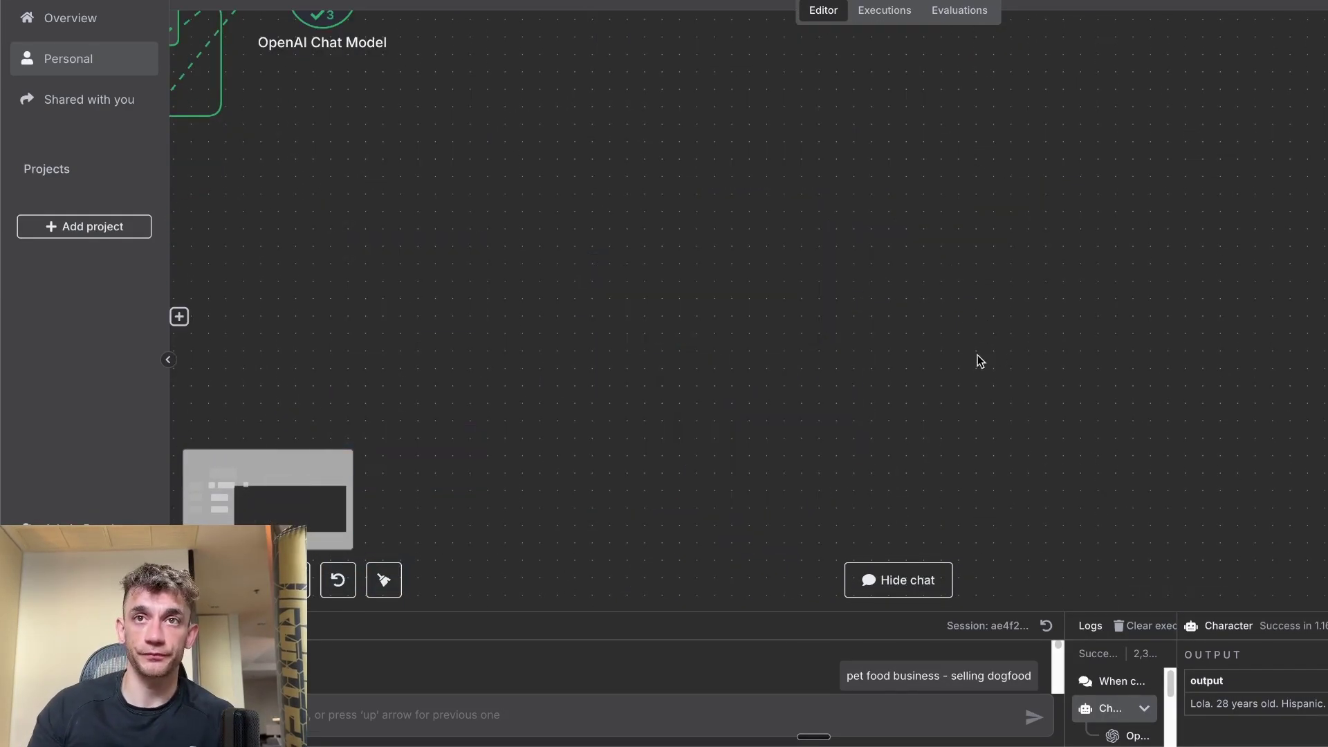
{"action": "scroll", "coordinate": [978, 355], "scroll_direction": "left", "scroll_amount": 5}
{"action": "scroll", "coordinate": [1141, 284], "scroll_direction": "up", "scroll_amount": 2}
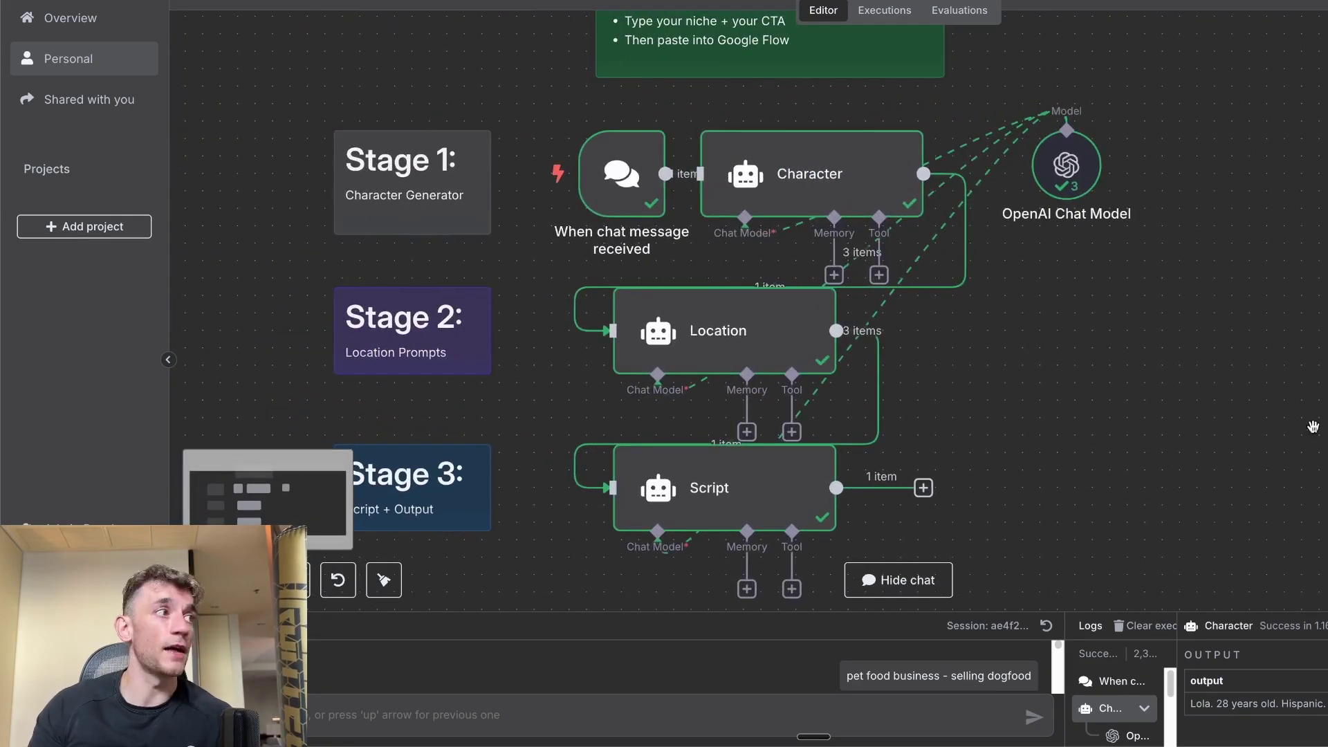
{"action": "scroll", "coordinate": [1313, 426], "scroll_direction": "up", "scroll_amount": 2}
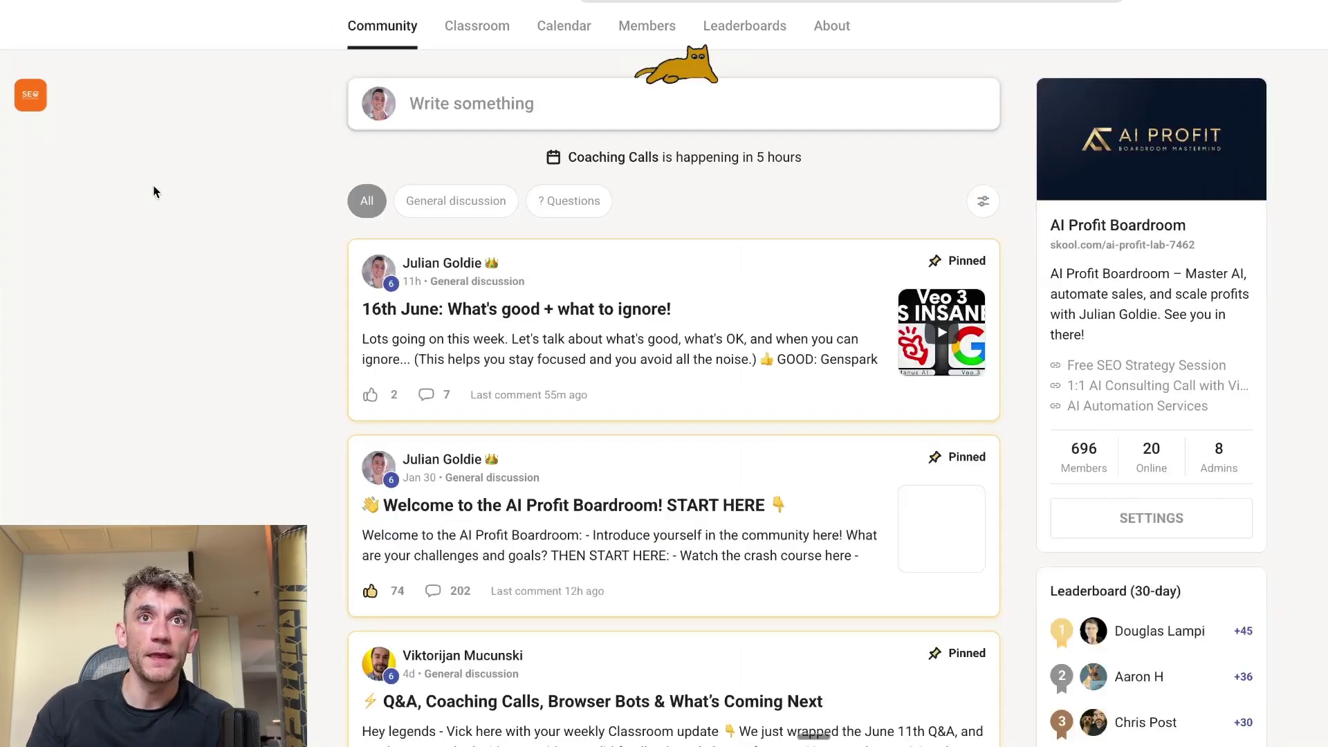
{"action": "scroll", "coordinate": [430, 337], "scroll_direction": "down", "scroll_amount": 3}
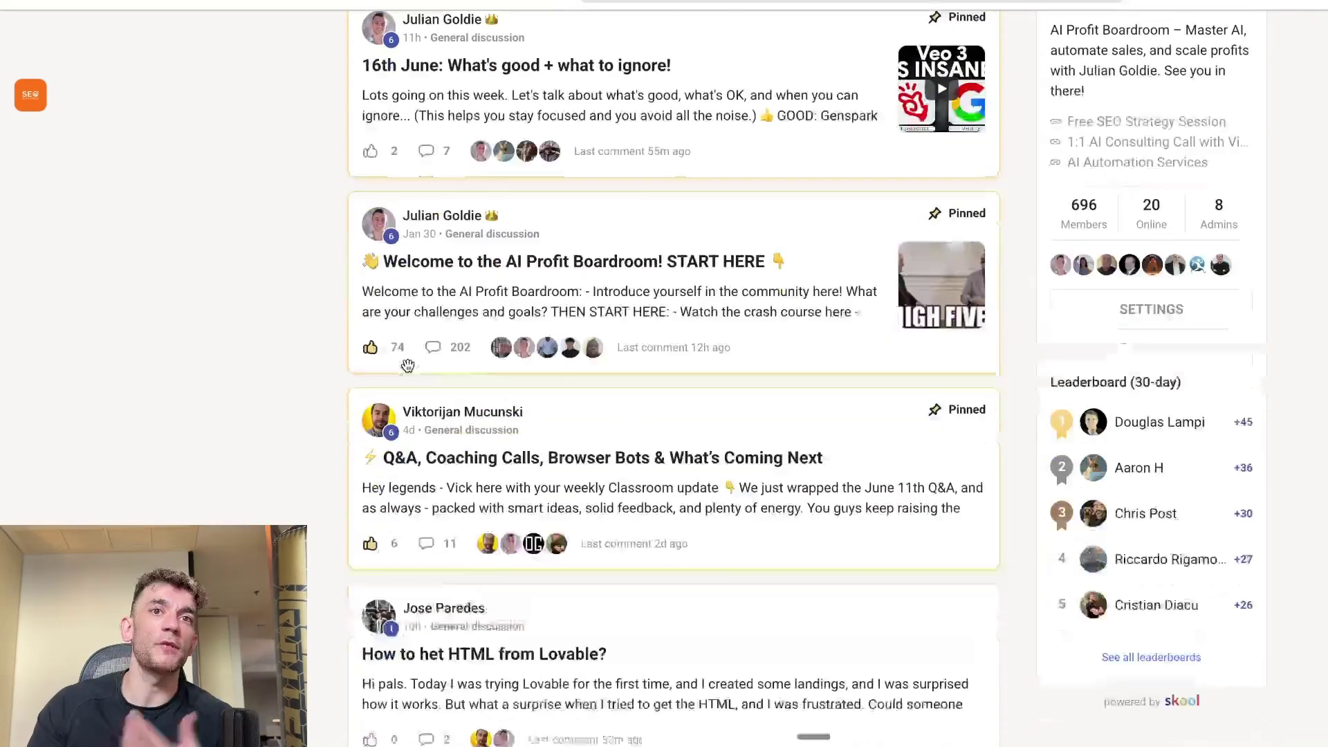
{"action": "scroll", "coordinate": [424, 407], "scroll_direction": "down", "scroll_amount": 4}
{"action": "scroll", "coordinate": [423, 407], "scroll_direction": "down", "scroll_amount": 5}
{"action": "scroll", "coordinate": [422, 407], "scroll_direction": "down", "scroll_amount": 3}
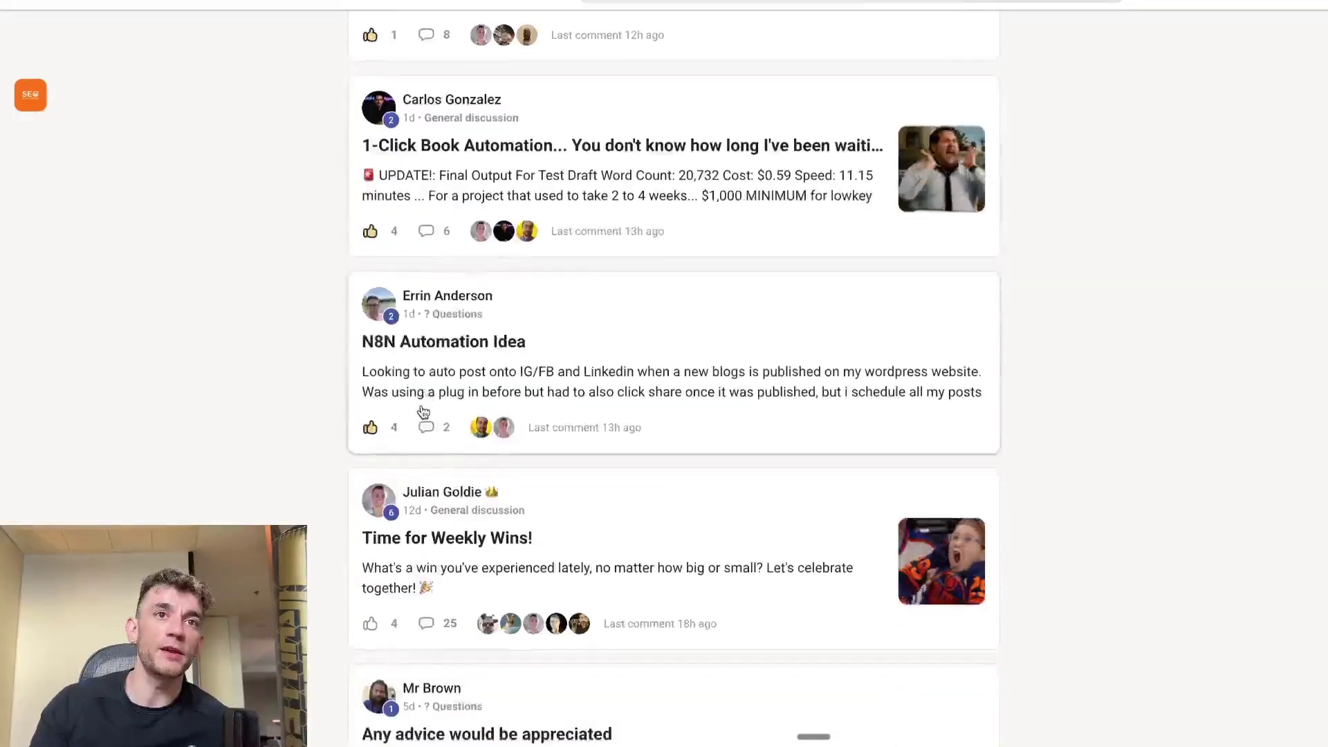
{"action": "scroll", "coordinate": [421, 410], "scroll_direction": "down", "scroll_amount": 2}
{"action": "scroll", "coordinate": [420, 414], "scroll_direction": "down", "scroll_amount": 2}
{"action": "scroll", "coordinate": [423, 413], "scroll_direction": "down", "scroll_amount": 2}
{"action": "left_click", "coordinate": [612, 451]}
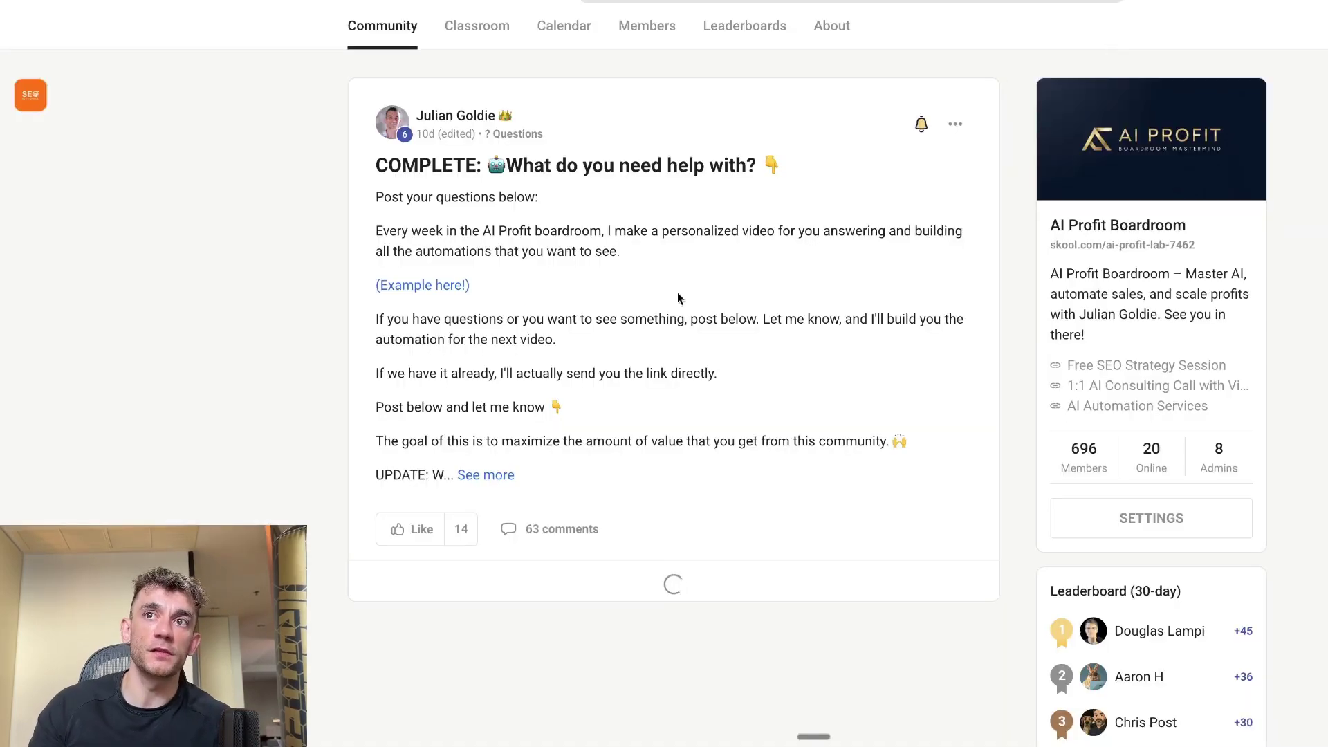
{"action": "scroll", "coordinate": [678, 299], "scroll_direction": "down", "scroll_amount": 2}
{"action": "scroll", "coordinate": [691, 301], "scroll_direction": "down", "scroll_amount": 1}
{"action": "scroll", "coordinate": [697, 303], "scroll_direction": "down", "scroll_amount": 4}
{"action": "scroll", "coordinate": [694, 311], "scroll_direction": "down", "scroll_amount": 4}
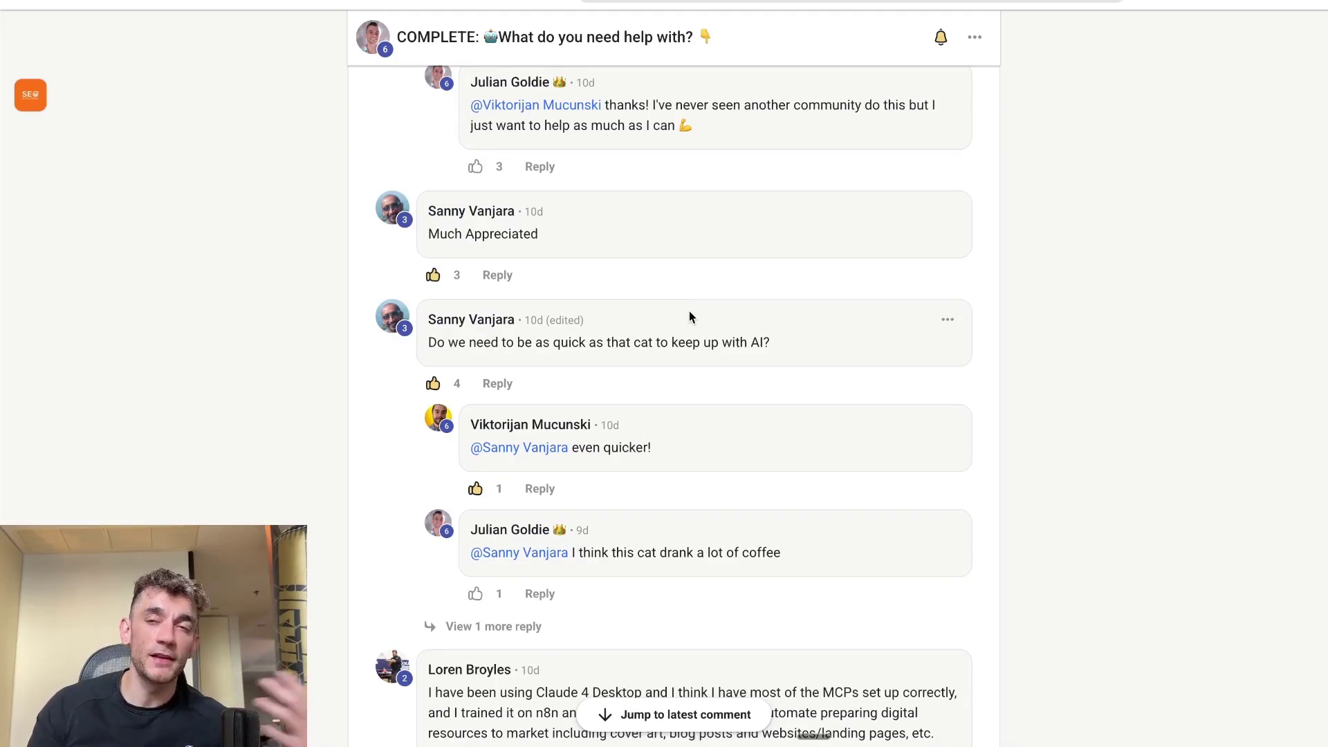
{"action": "scroll", "coordinate": [691, 309], "scroll_direction": "down", "scroll_amount": 10}
{"action": "scroll", "coordinate": [727, 311], "scroll_direction": "down", "scroll_amount": 10}
{"action": "scroll", "coordinate": [810, 334], "scroll_direction": "down", "scroll_amount": 10}
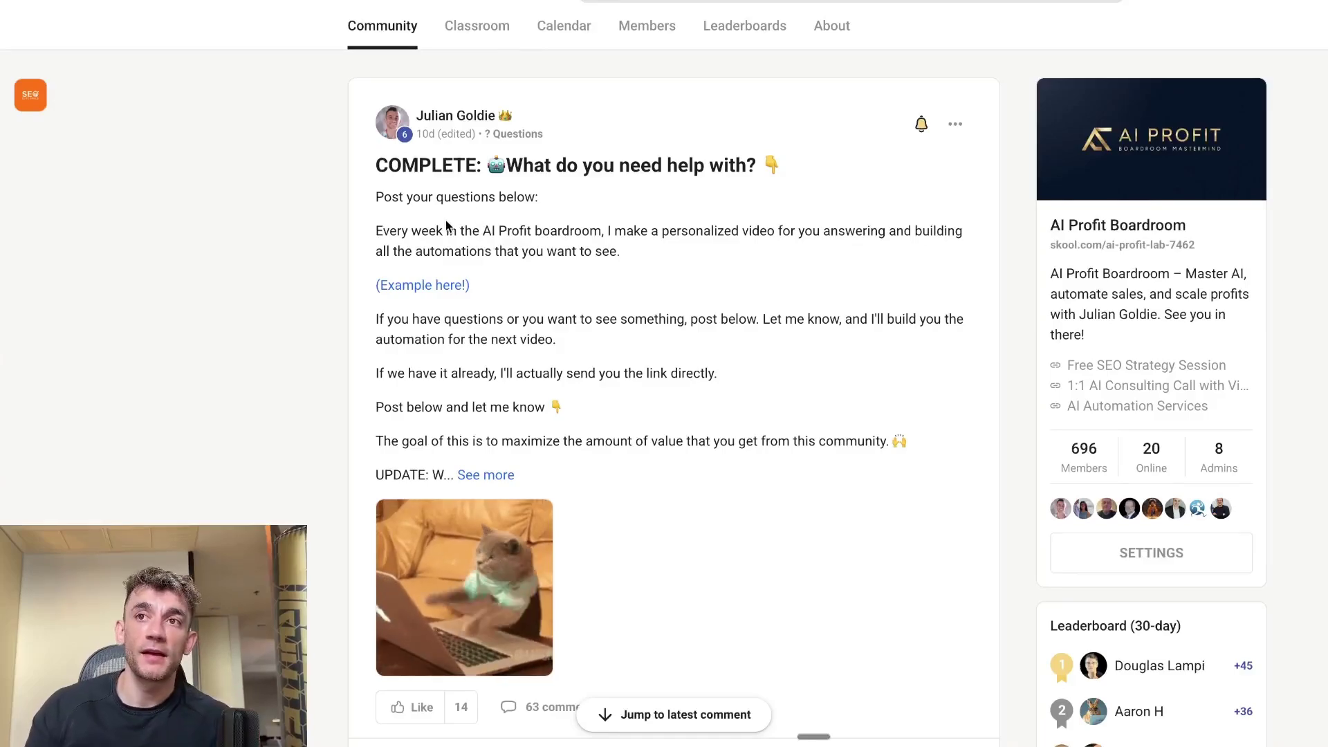
{"action": "scroll", "coordinate": [477, 210], "scroll_direction": "down", "scroll_amount": 10}
{"action": "scroll", "coordinate": [820, 401], "scroll_direction": "down", "scroll_amount": 5}
{"action": "scroll", "coordinate": [820, 401], "scroll_direction": "down", "scroll_amount": 5}
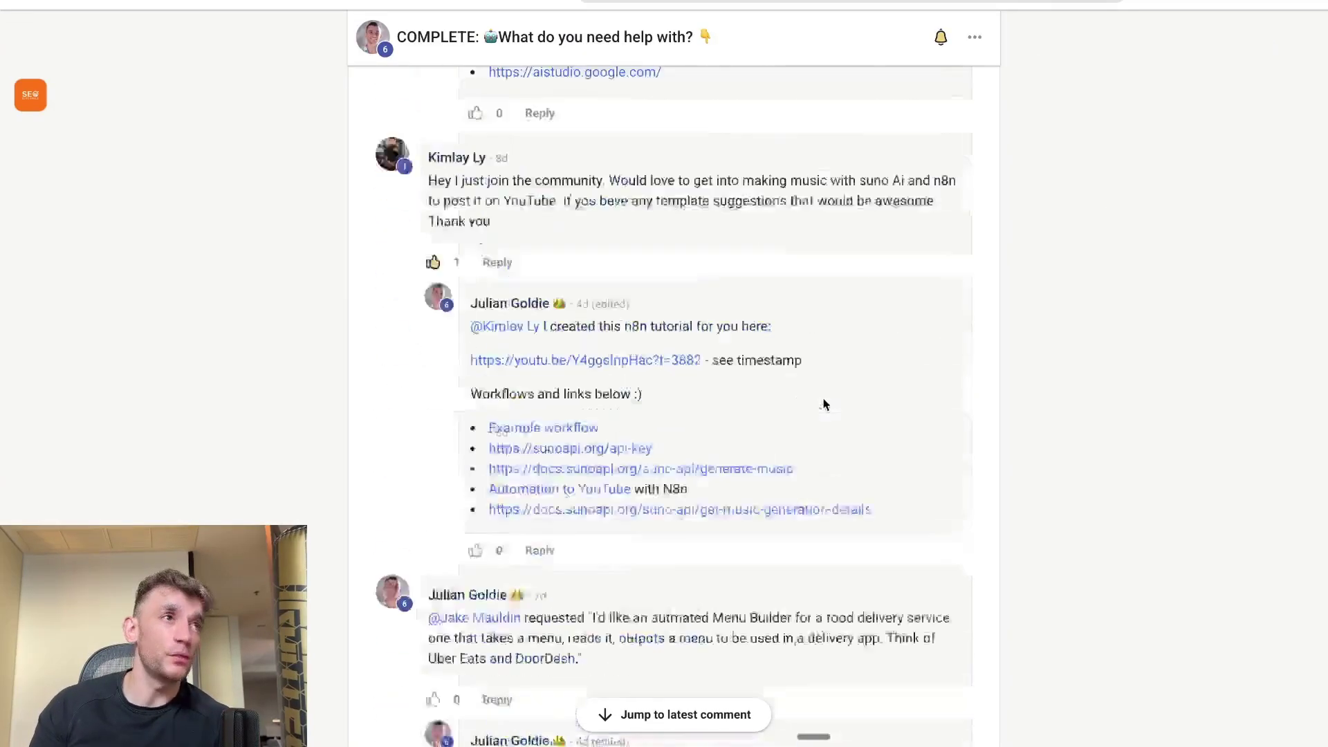
{"action": "scroll", "coordinate": [820, 401], "scroll_direction": "down", "scroll_amount": 5}
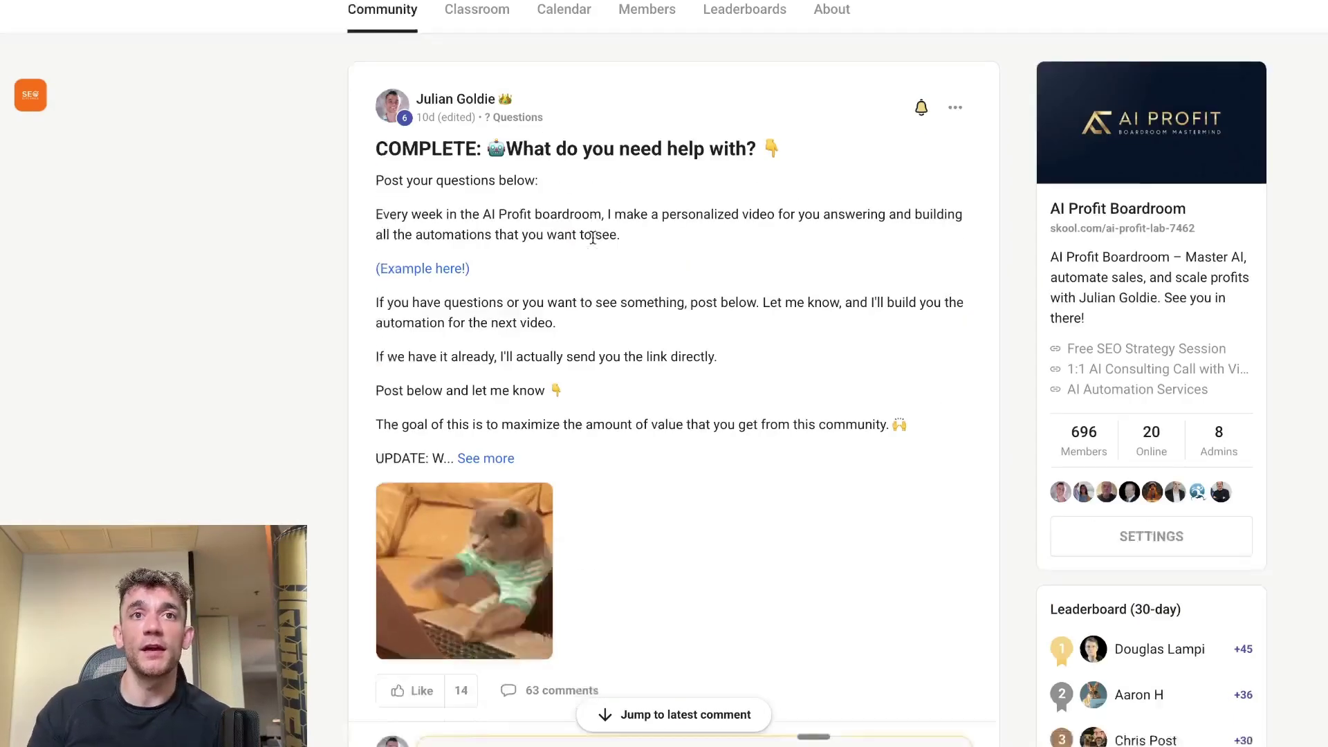
{"action": "scroll", "coordinate": [593, 237], "scroll_direction": "down", "scroll_amount": 10}
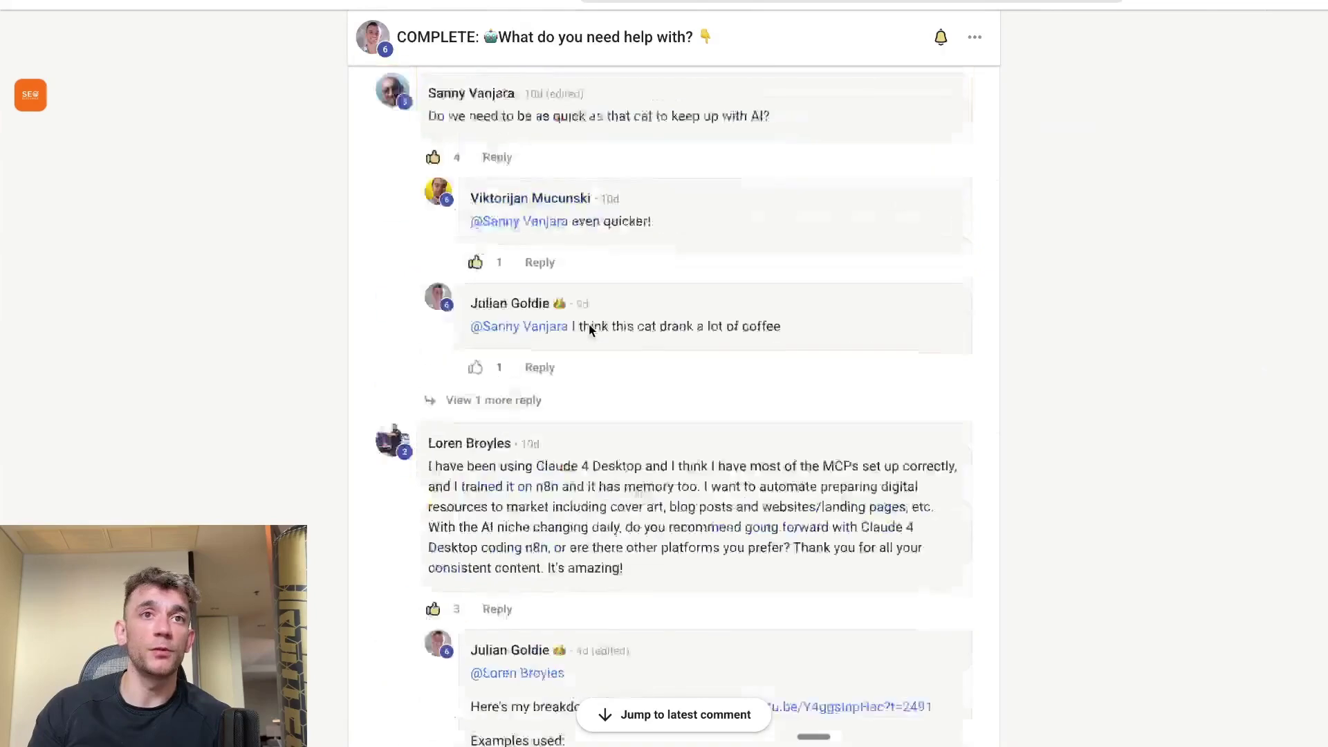
{"action": "scroll", "coordinate": [623, 311], "scroll_direction": "down", "scroll_amount": 5}
{"action": "scroll", "coordinate": [628, 332], "scroll_direction": "down", "scroll_amount": 2}
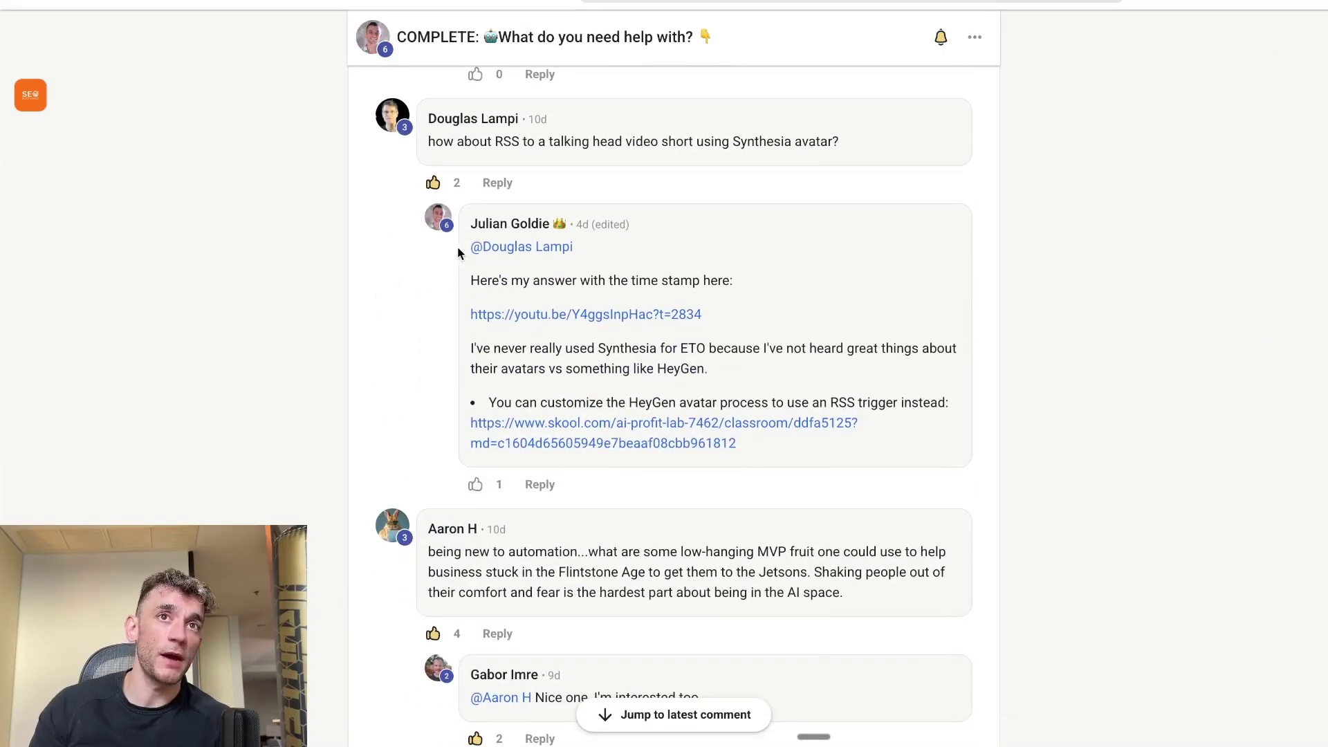
{"action": "left_click_drag", "start_coordinate": [458, 251], "coordinate": [759, 335]}
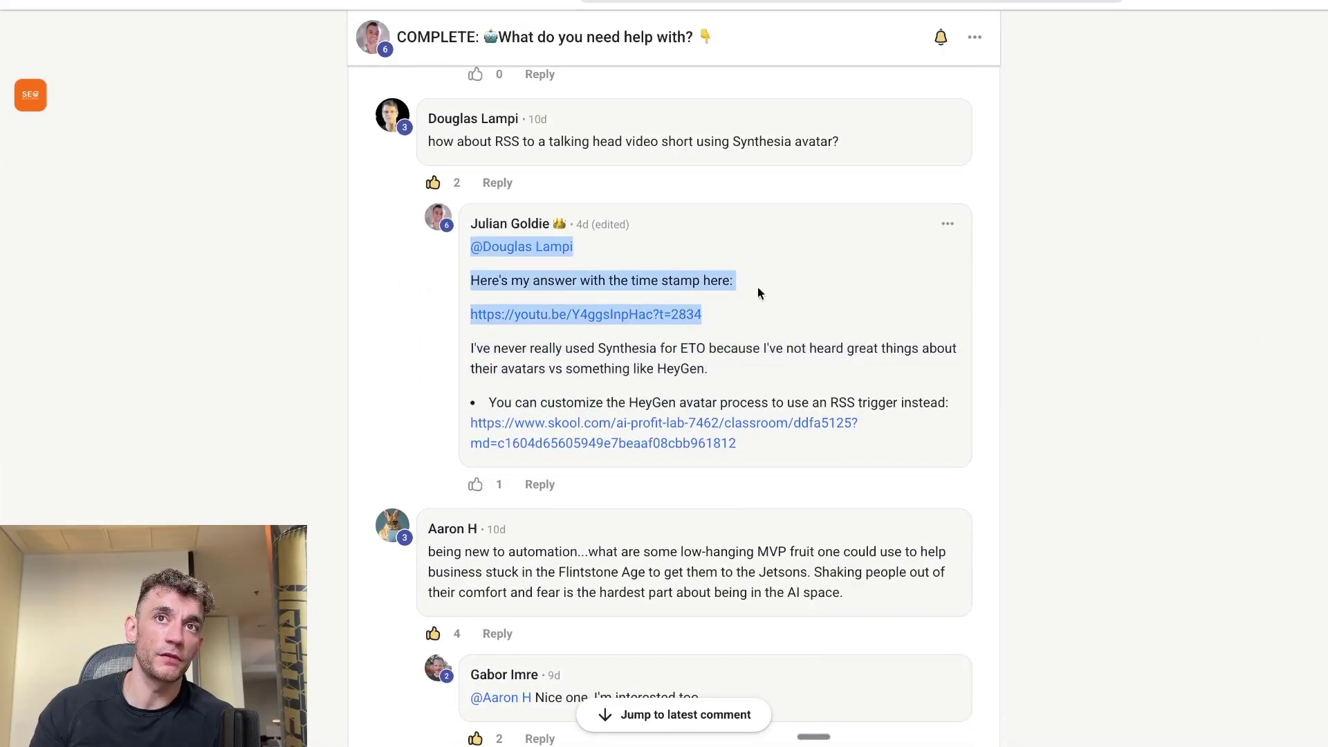
{"action": "left_click_drag", "start_coordinate": [443, 357], "coordinate": [800, 449]}
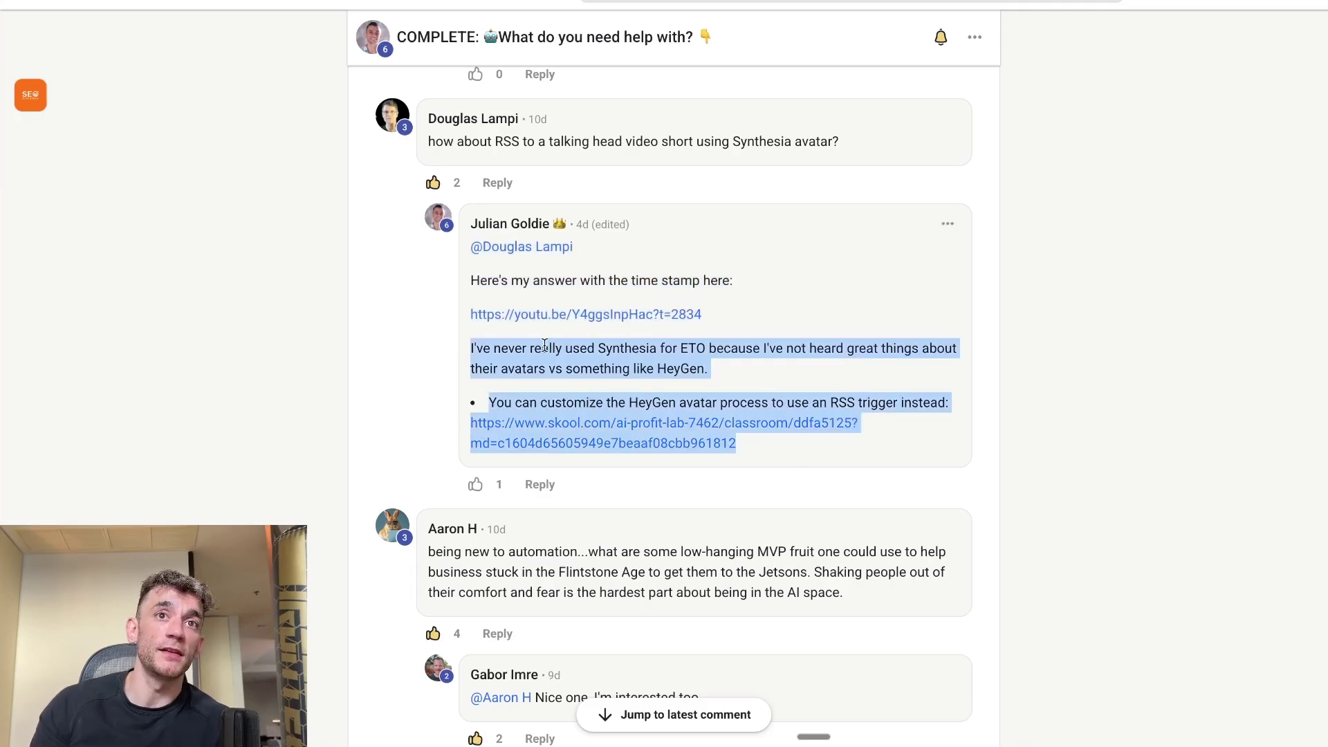
{"action": "left_click", "coordinate": [650, 371]}
{"action": "scroll", "coordinate": [688, 367], "scroll_direction": "up", "scroll_amount": 5}
{"action": "scroll", "coordinate": [688, 368], "scroll_direction": "up", "scroll_amount": 10}
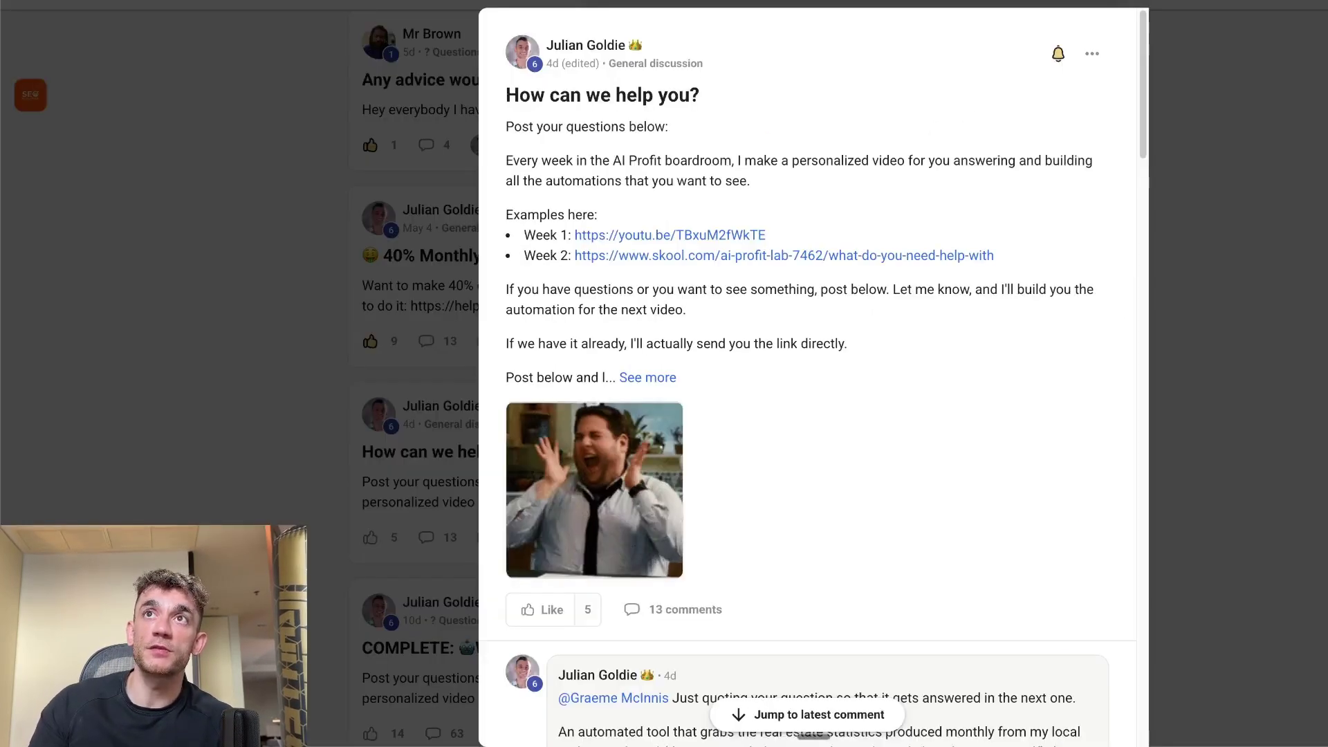
{"action": "left_click", "coordinate": [349, 339]}
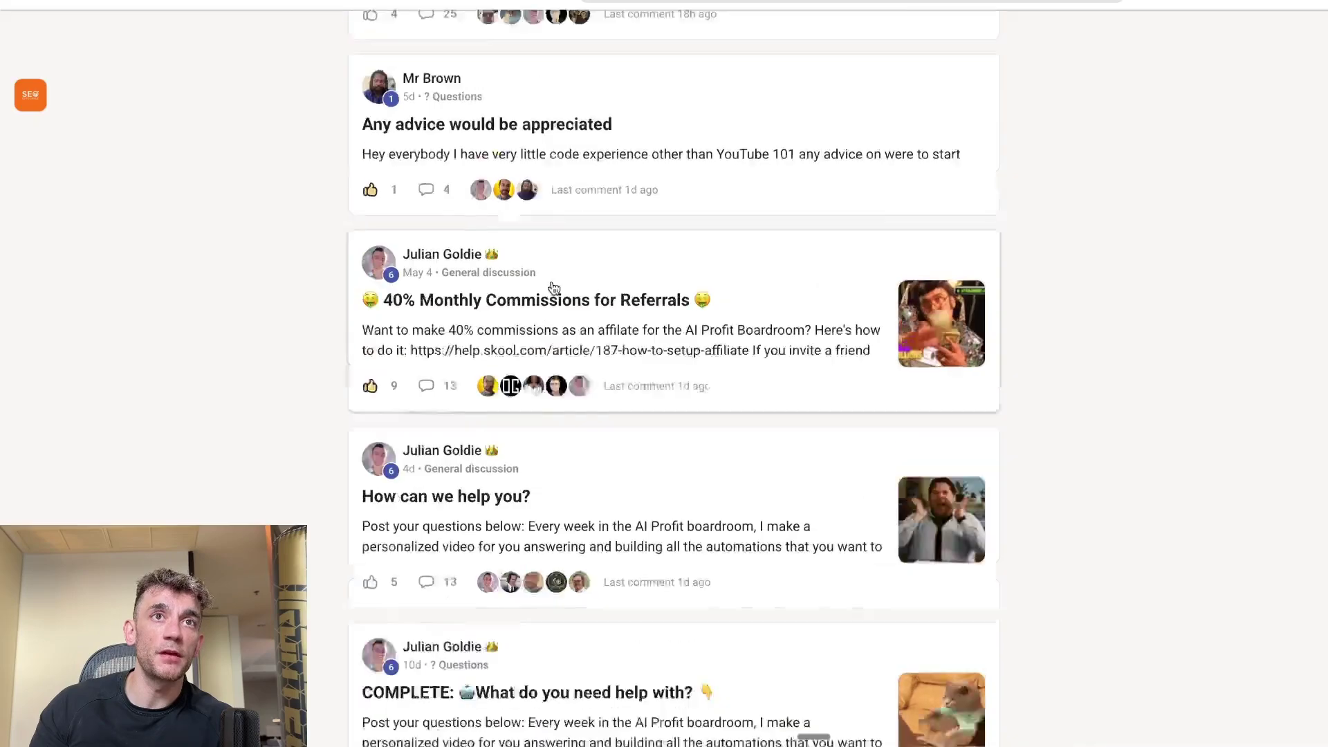
{"action": "scroll", "coordinate": [549, 287], "scroll_direction": "up", "scroll_amount": 5}
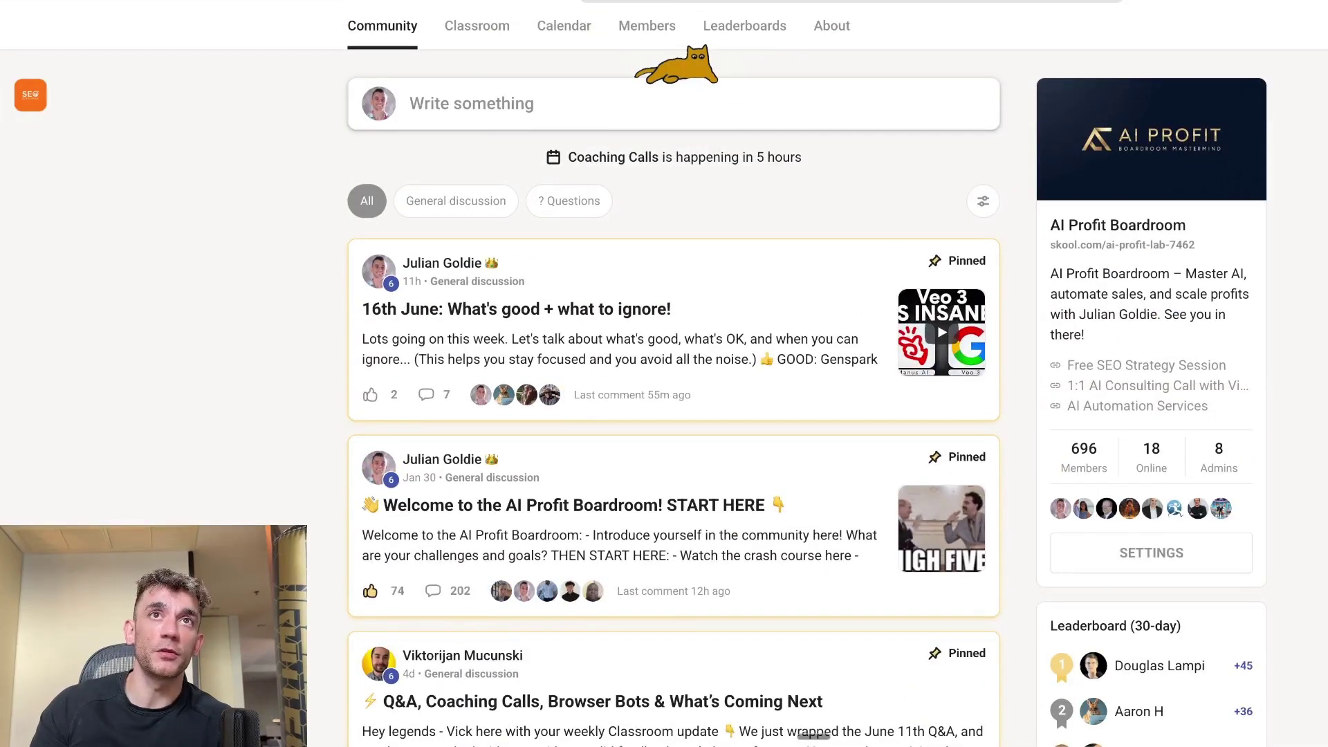
{"action": "left_click", "coordinate": [475, 26]}
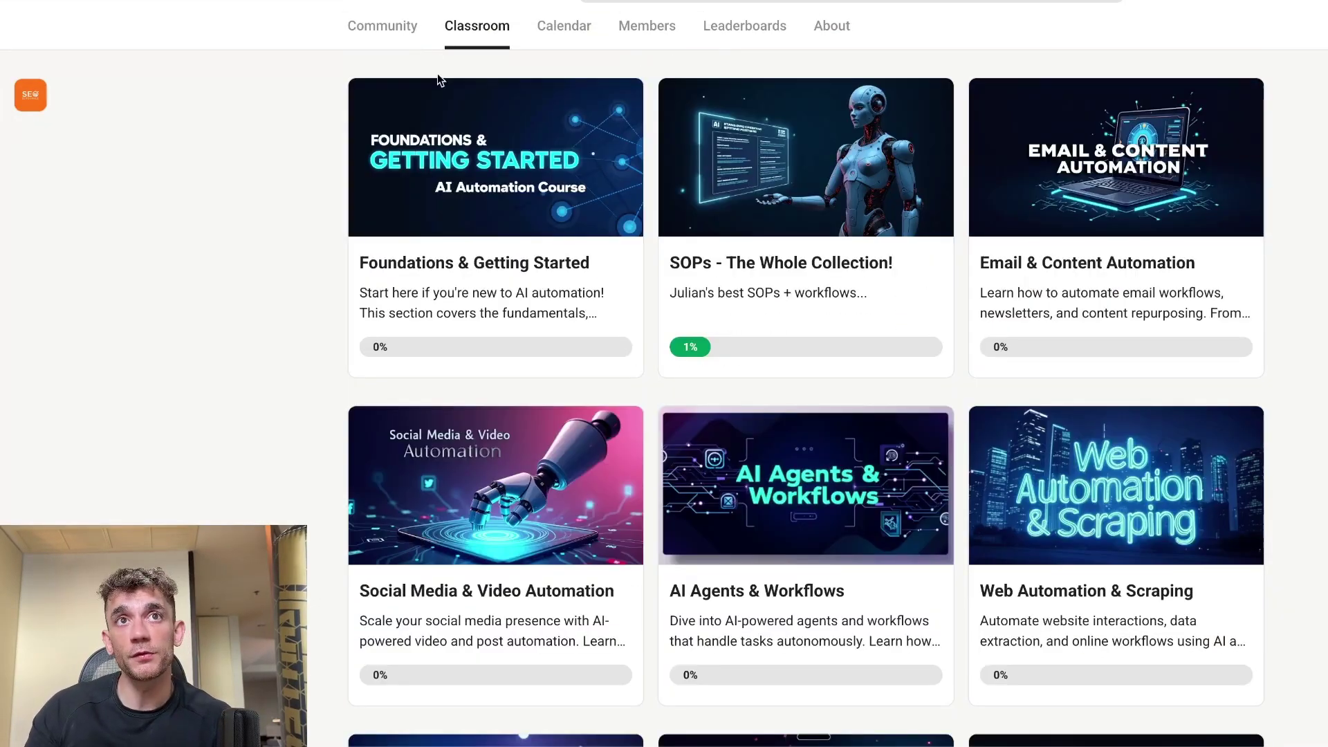
{"action": "scroll", "coordinate": [934, 135], "scroll_direction": "down", "scroll_amount": 3}
{"action": "scroll", "coordinate": [942, 255], "scroll_direction": "down", "scroll_amount": 3}
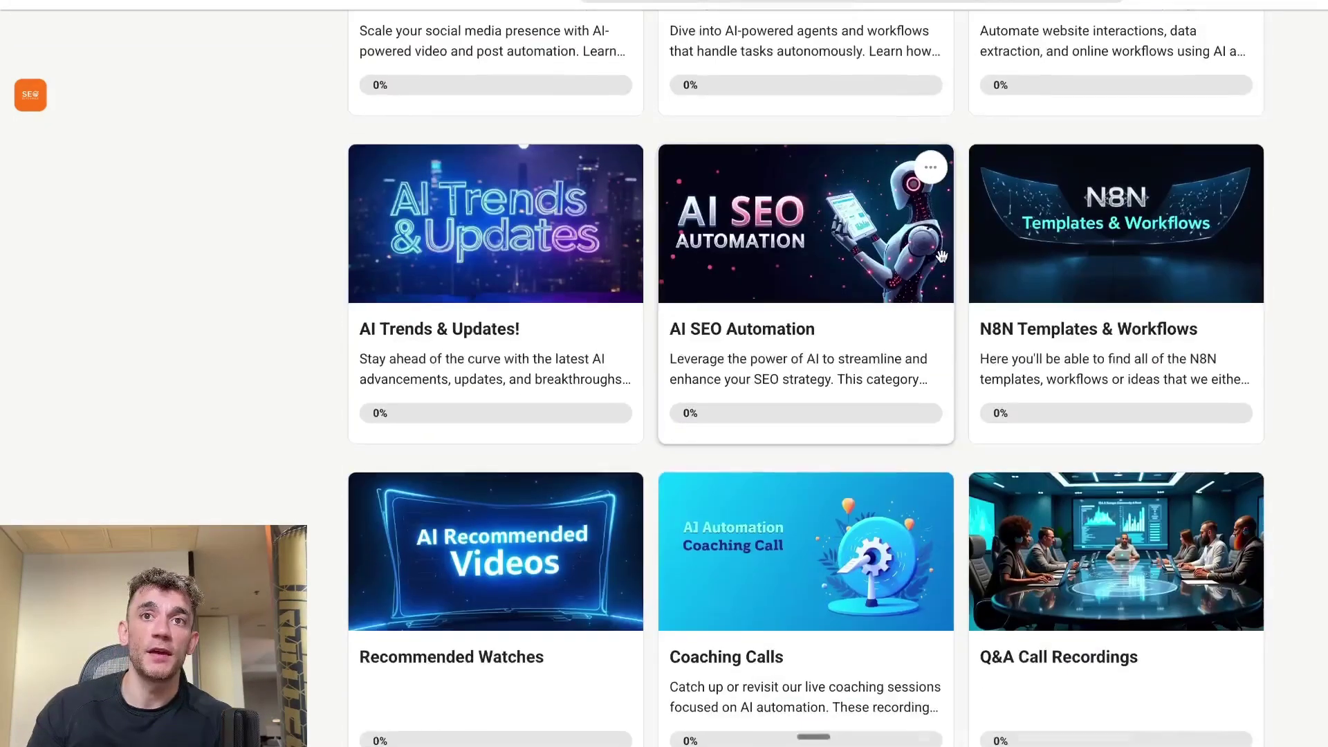
{"action": "scroll", "coordinate": [942, 256], "scroll_direction": "down", "scroll_amount": 3}
{"action": "scroll", "coordinate": [902, 239], "scroll_direction": "up", "scroll_amount": 4}
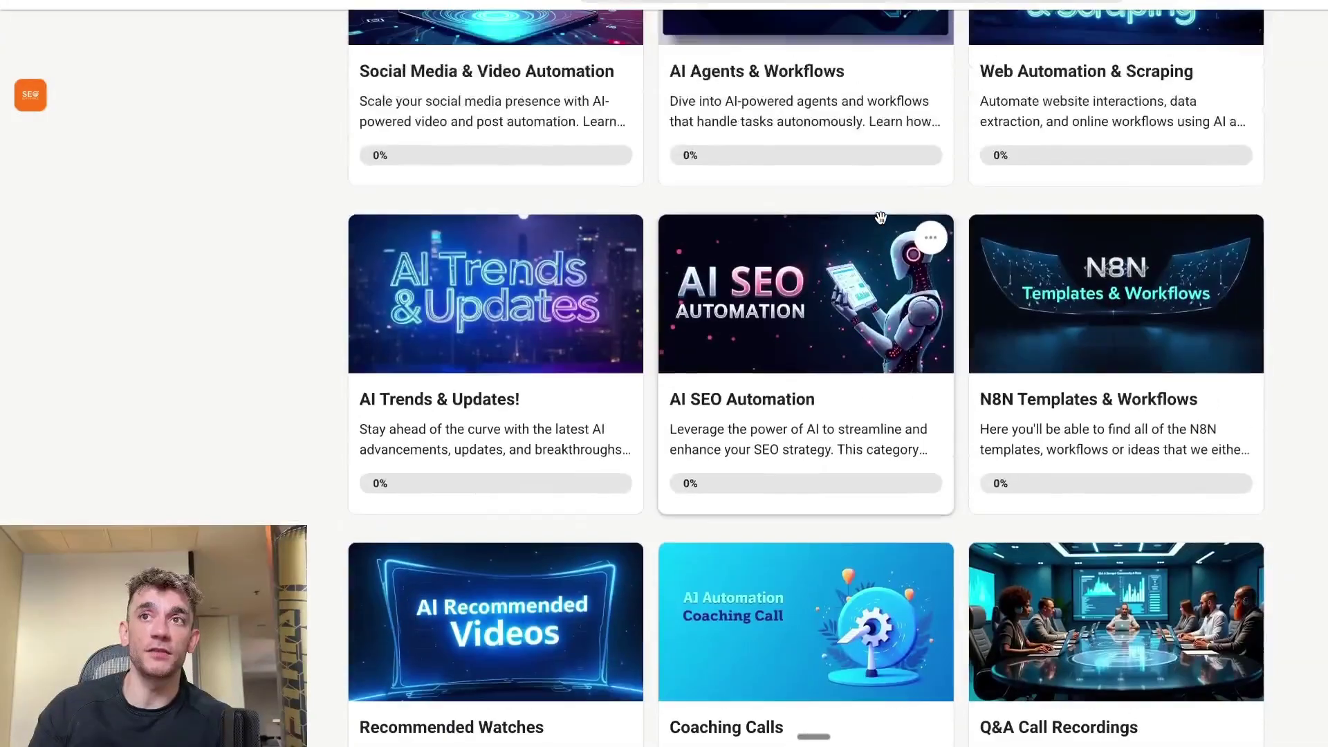
{"action": "scroll", "coordinate": [880, 218], "scroll_direction": "up", "scroll_amount": 2}
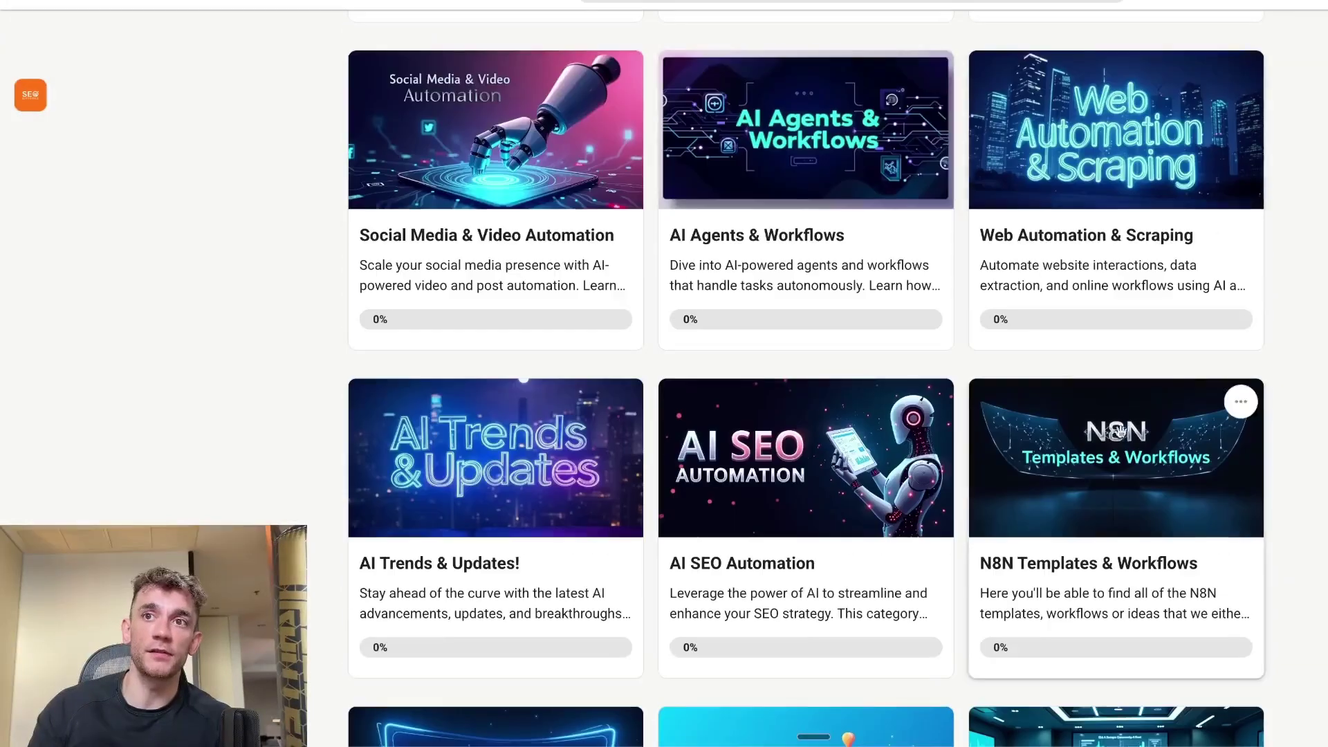
{"action": "left_click", "coordinate": [1045, 558]}
{"action": "scroll", "coordinate": [657, 229], "scroll_direction": "down", "scroll_amount": 2}
{"action": "scroll", "coordinate": [631, 184], "scroll_direction": "down", "scroll_amount": 4}
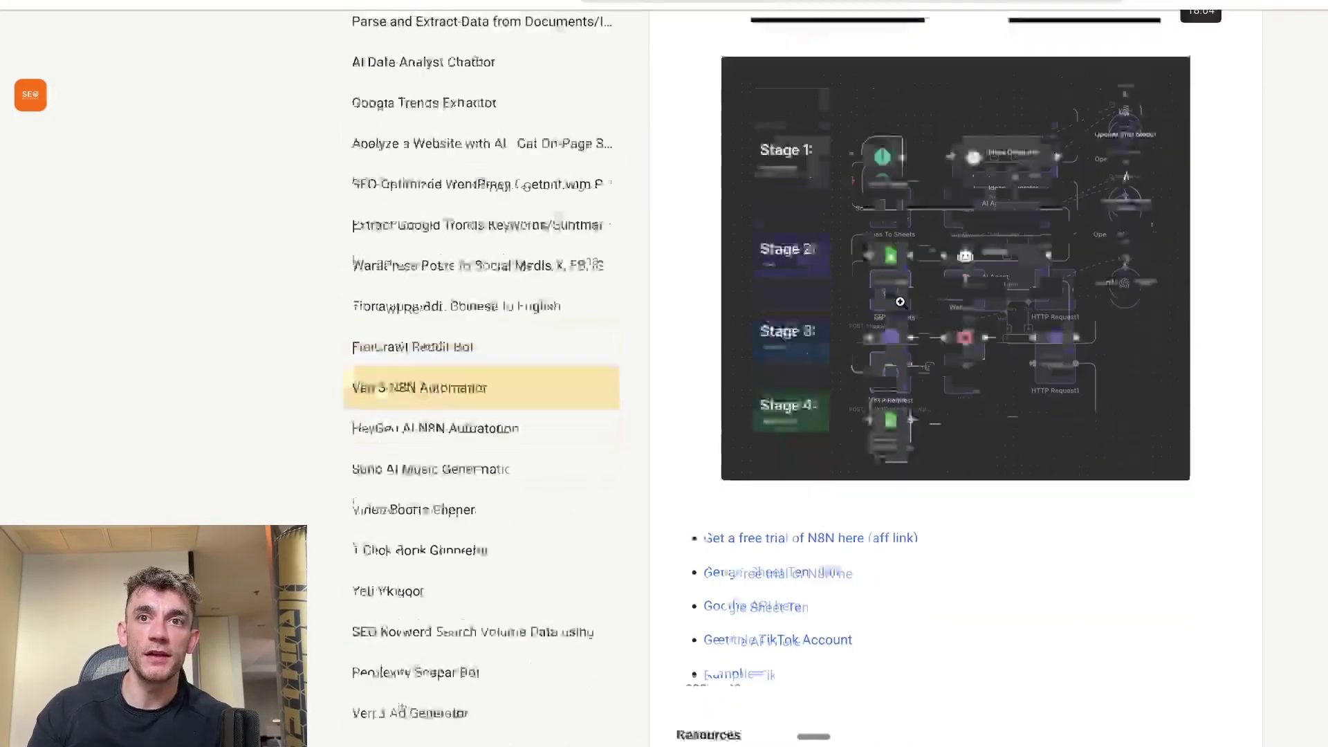
{"action": "scroll", "coordinate": [382, 250], "scroll_direction": "up", "scroll_amount": 1}
{"action": "scroll", "coordinate": [385, 259], "scroll_direction": "up", "scroll_amount": 3}
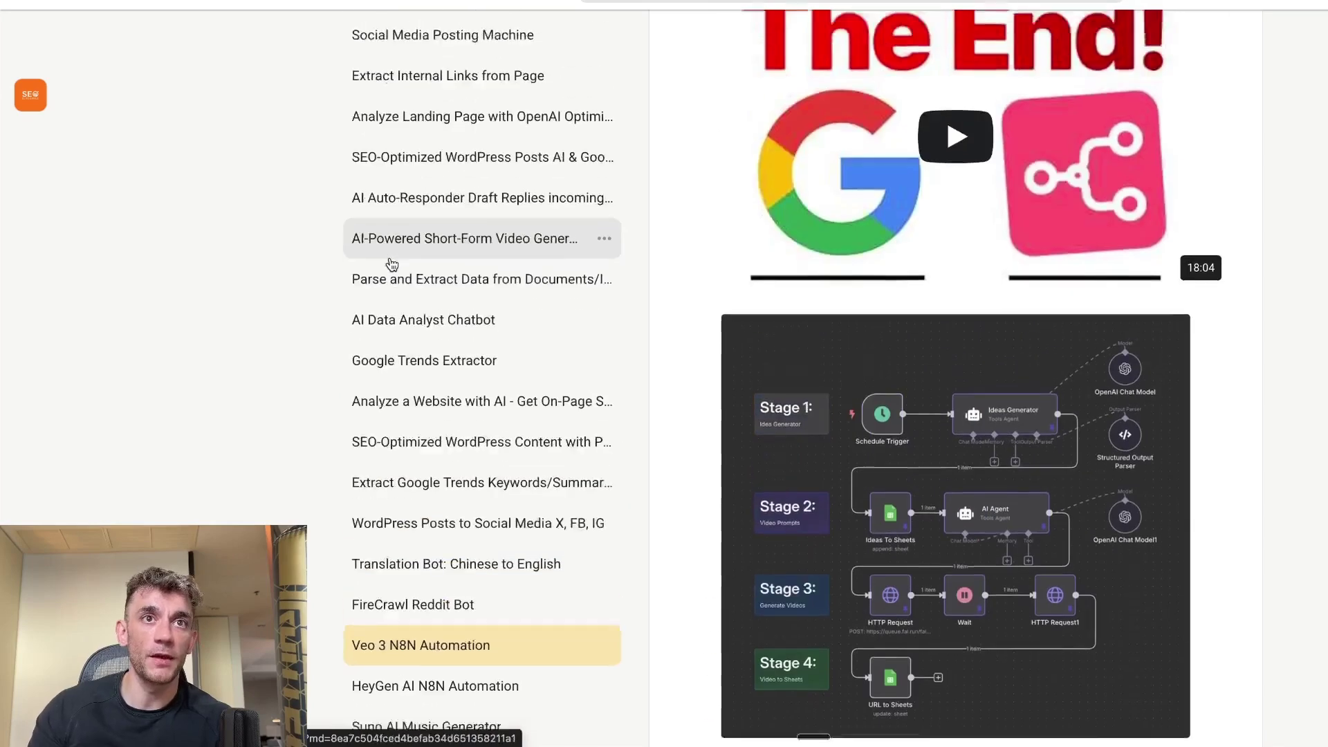
{"action": "scroll", "coordinate": [388, 261], "scroll_direction": "up", "scroll_amount": 1}
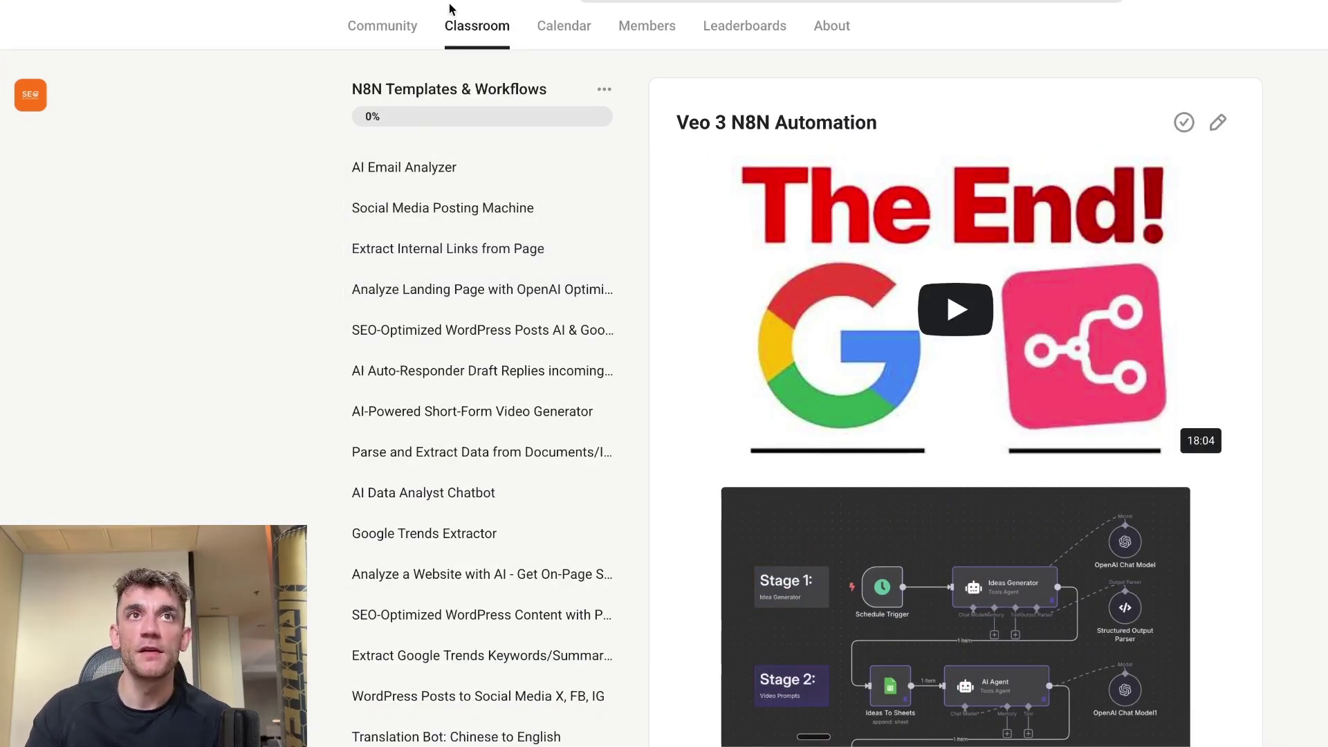
{"action": "left_click", "coordinate": [382, 24]}
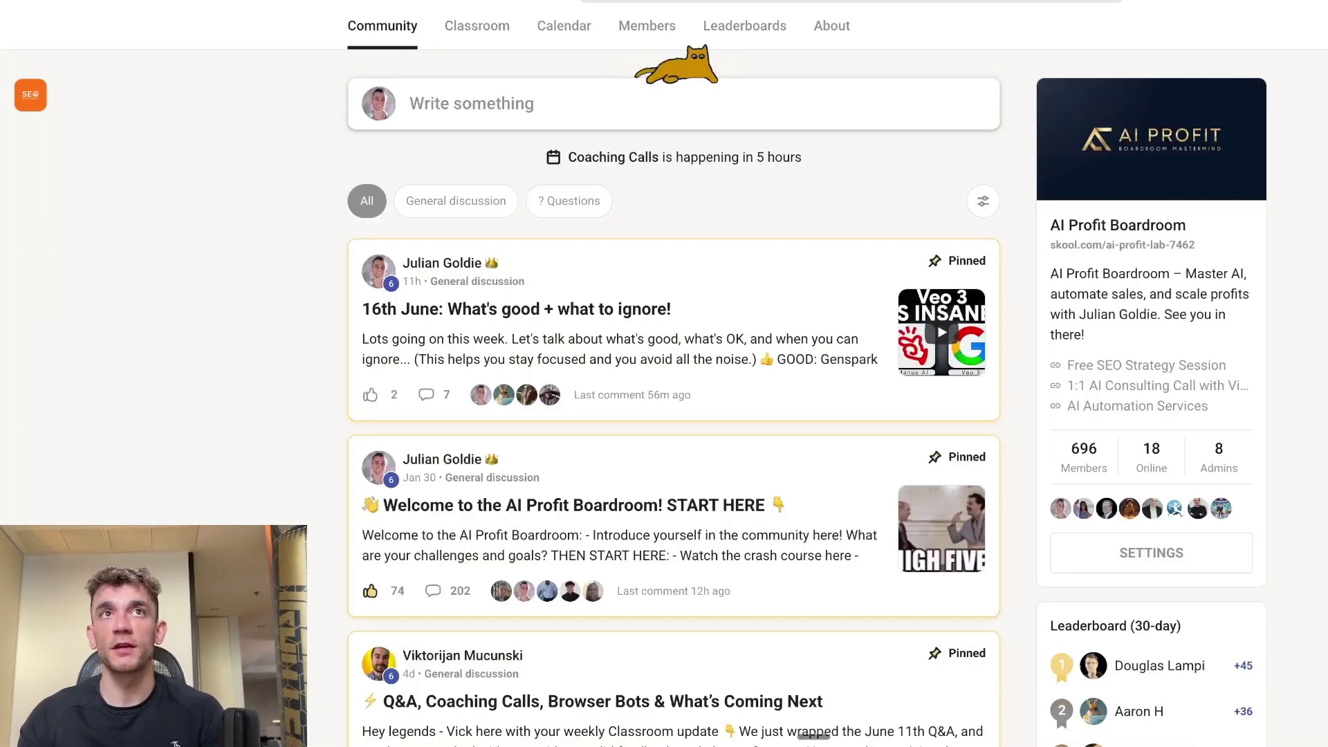
{"action": "type", "text": "juliangoldieai"}
{"action": "key", "text": "Return"}
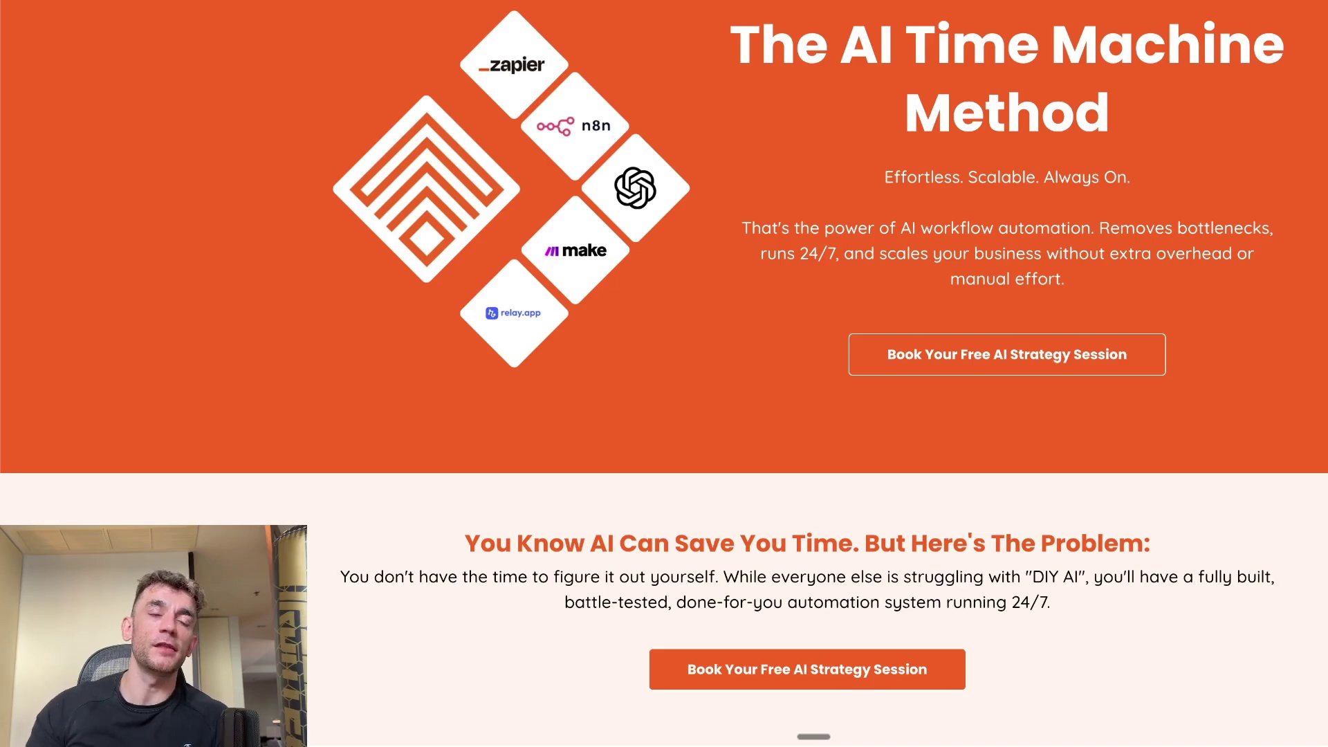
{"action": "scroll", "coordinate": [845, 156], "scroll_direction": "down", "scroll_amount": 5}
{"action": "scroll", "coordinate": [890, 242], "scroll_direction": "down", "scroll_amount": 3}
{"action": "scroll", "coordinate": [915, 245], "scroll_direction": "down", "scroll_amount": 2}
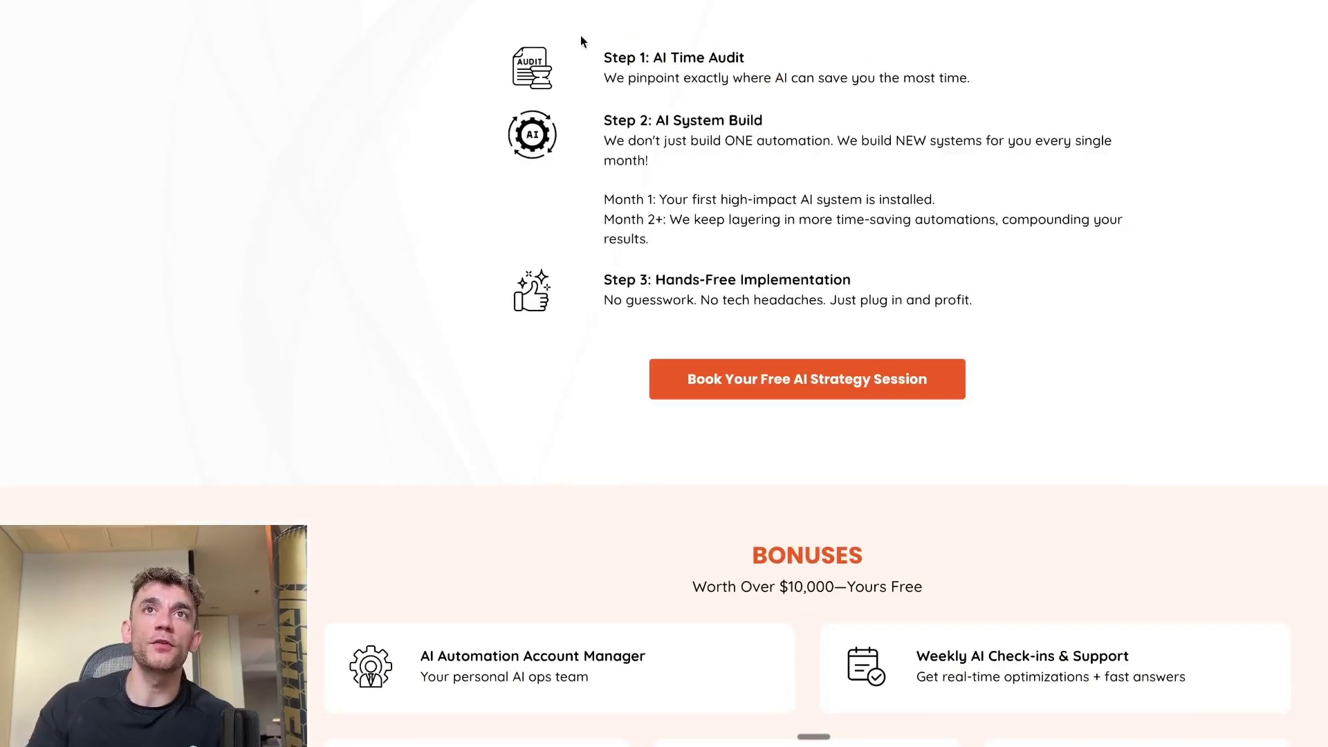
Highlight and clear the Step 1, Step 2 and Month 1 text on the landing page
{"action": "left_click_drag", "start_coordinate": [577, 47], "coordinate": [1043, 69]}
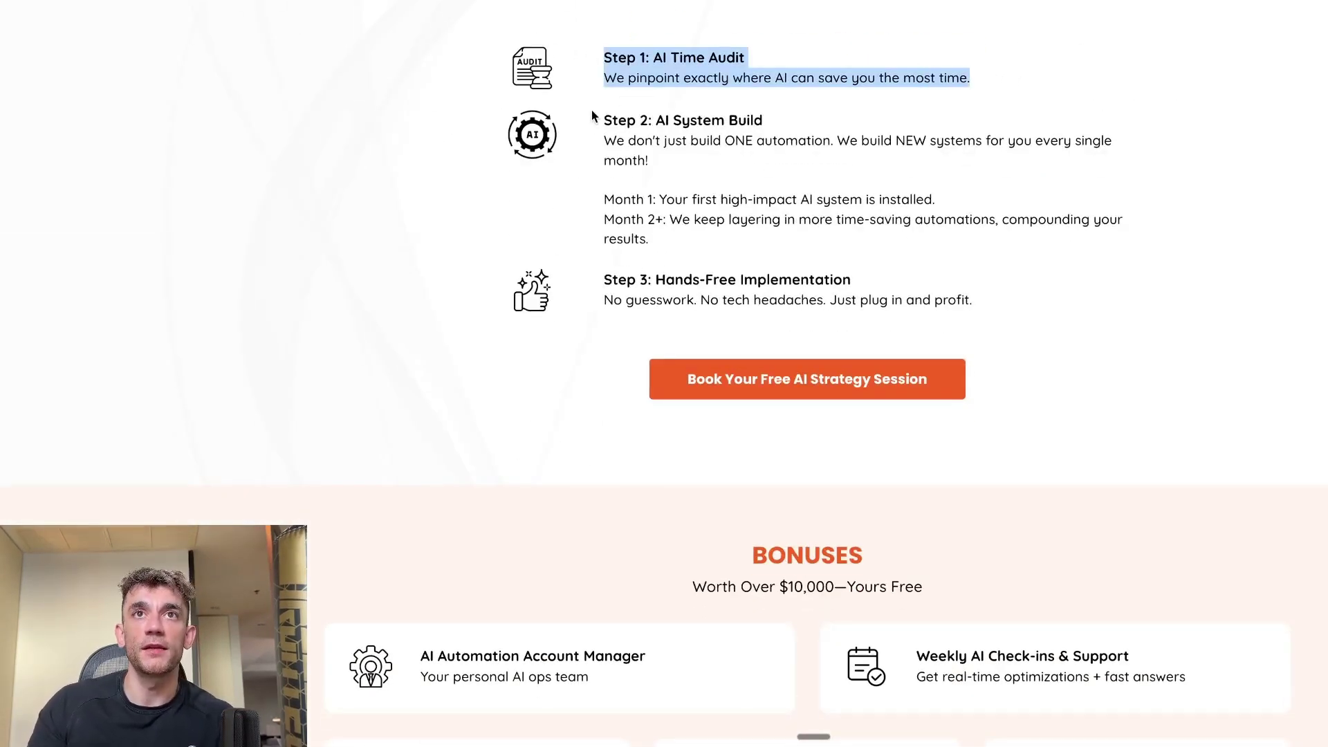
{"action": "left_click_drag", "start_coordinate": [593, 116], "coordinate": [841, 238]}
{"action": "left_click", "coordinate": [841, 242]}
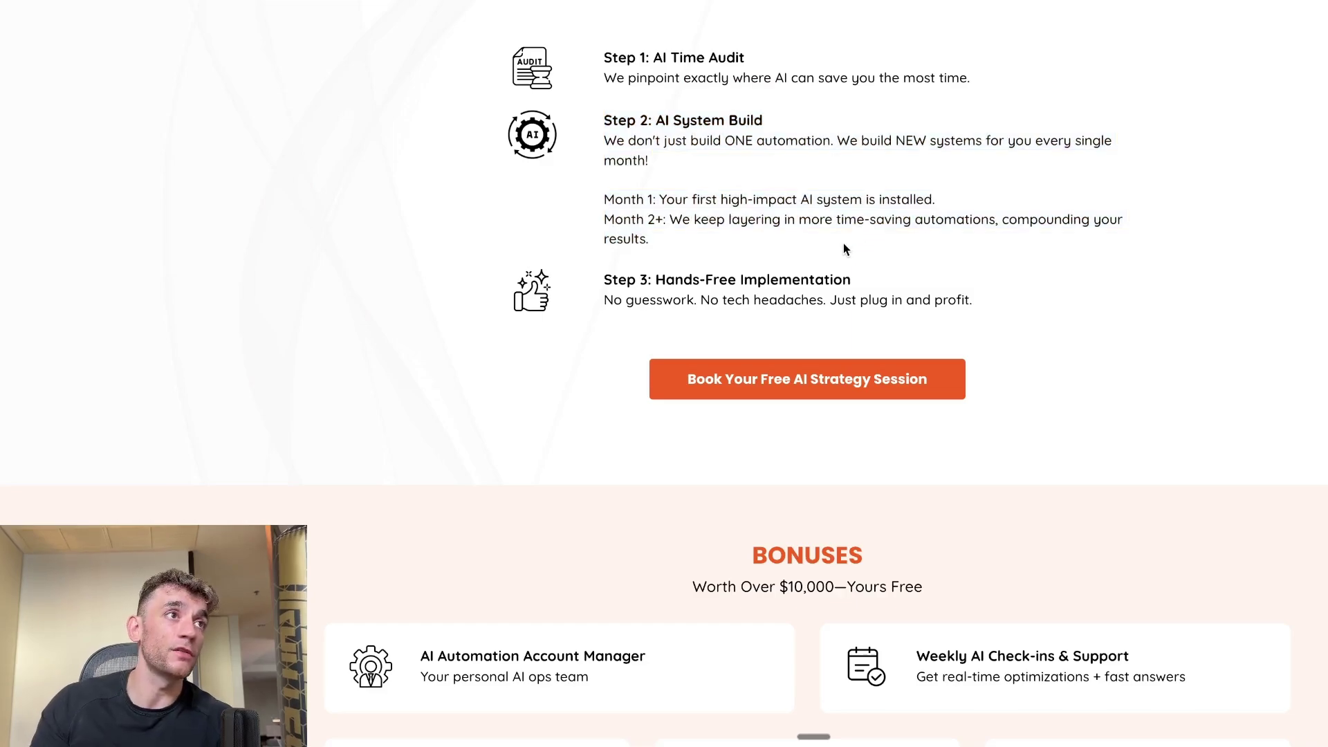
{"action": "triple_click", "coordinate": [751, 197]}
{"action": "left_click", "coordinate": [1269, 273]}
{"action": "scroll", "coordinate": [1164, 301], "scroll_direction": "down", "scroll_amount": 3}
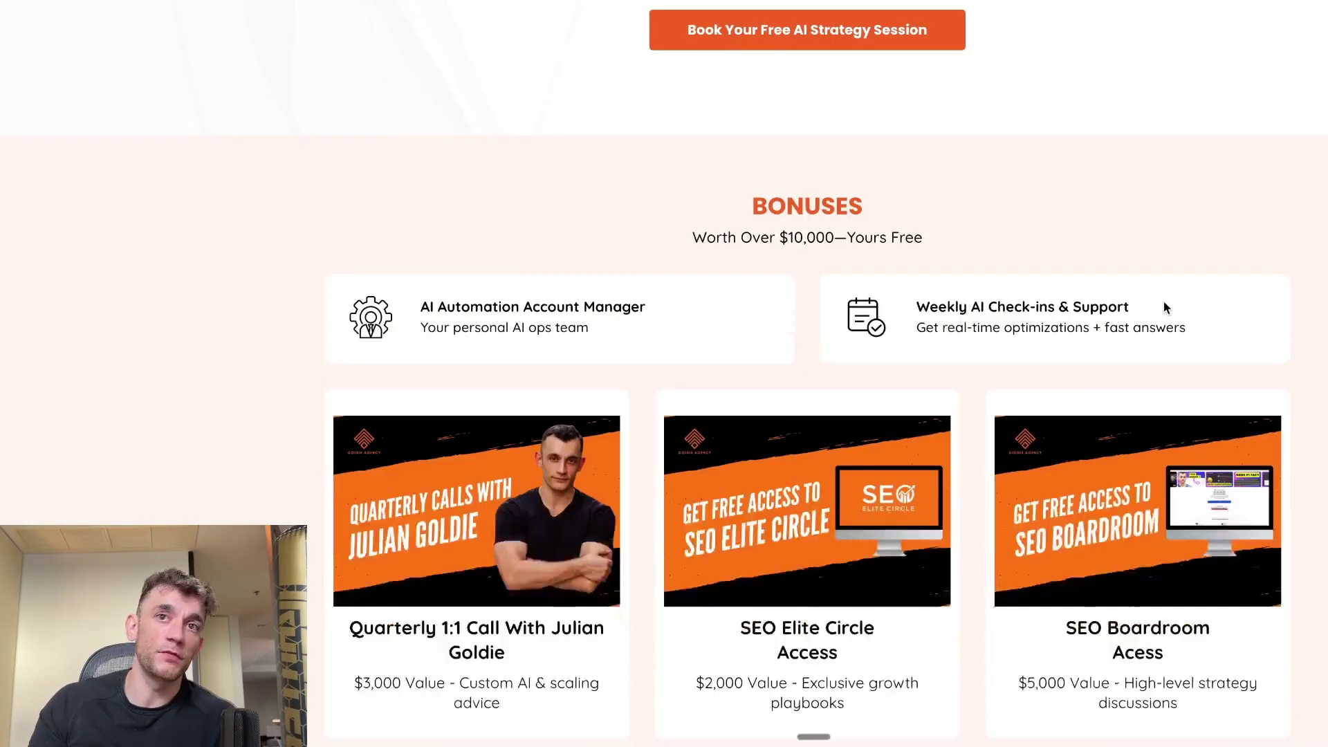
{"action": "scroll", "coordinate": [1164, 304], "scroll_direction": "down", "scroll_amount": 3}
{"action": "scroll", "coordinate": [1163, 311], "scroll_direction": "down", "scroll_amount": 3}
{"action": "scroll", "coordinate": [1163, 311], "scroll_direction": "down", "scroll_amount": 4}
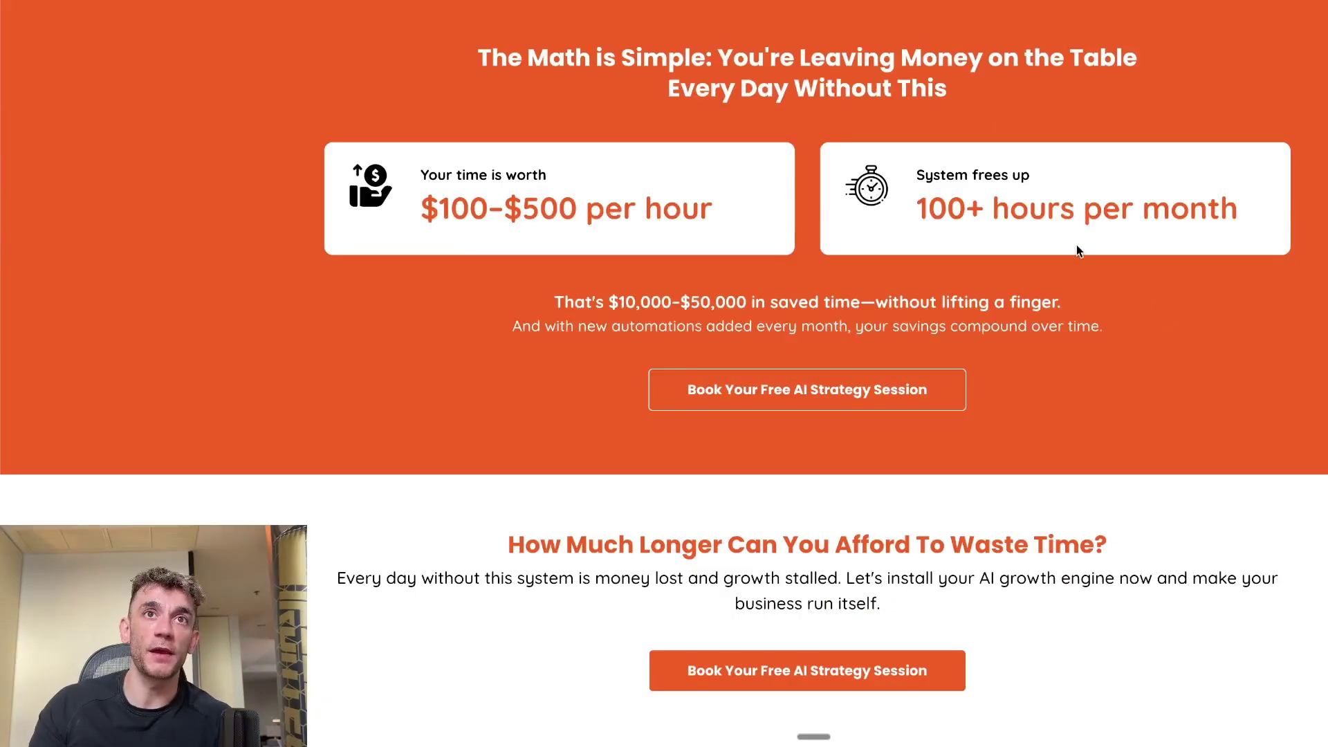